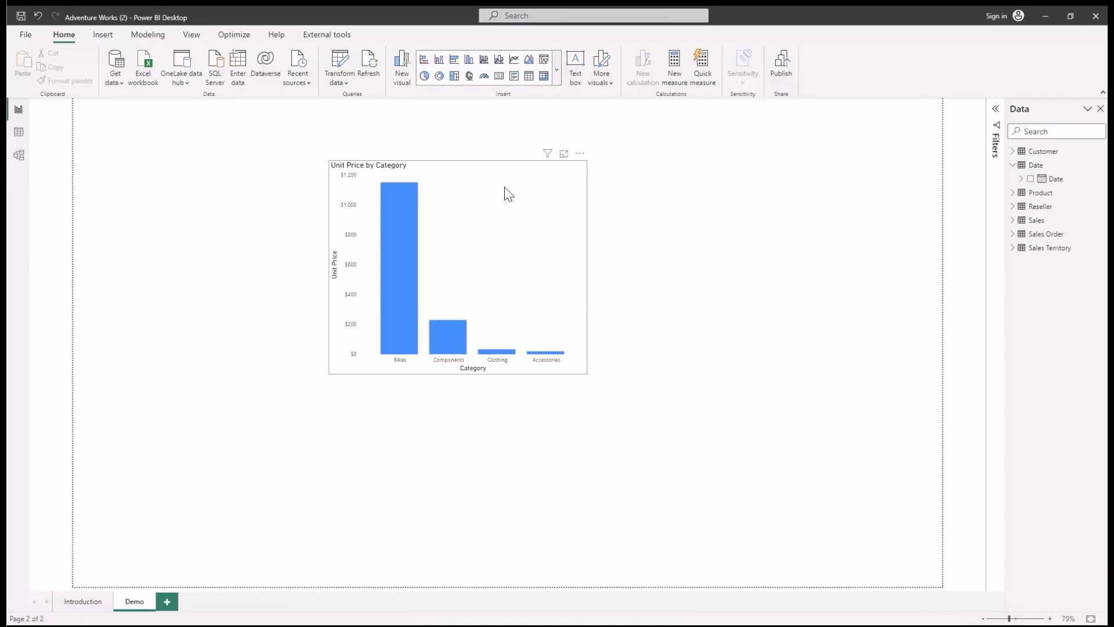
Select the Unit Price by Category chart and try docking the Build a visual pane, then move it back.
left_click(505, 191)
left_click(601, 169)
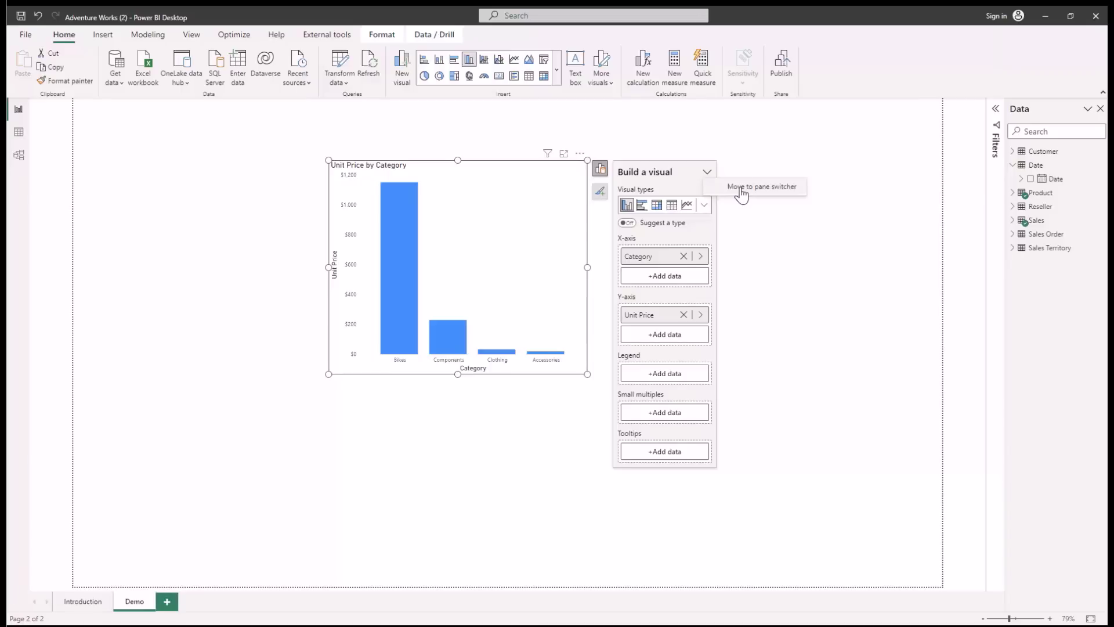
left_click(742, 193)
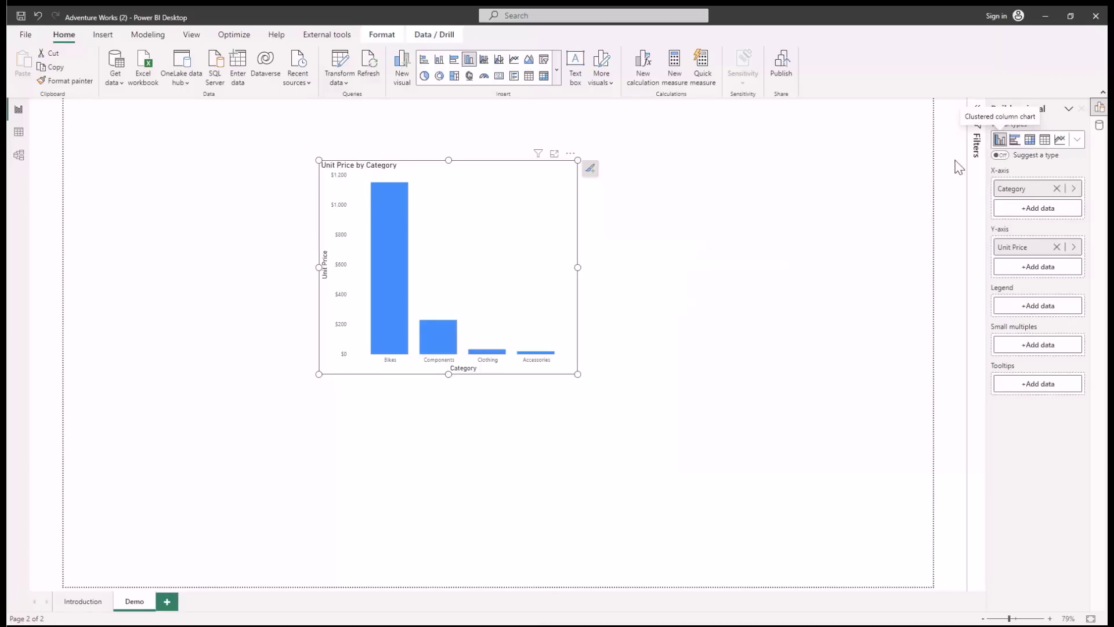
left_click(1070, 110)
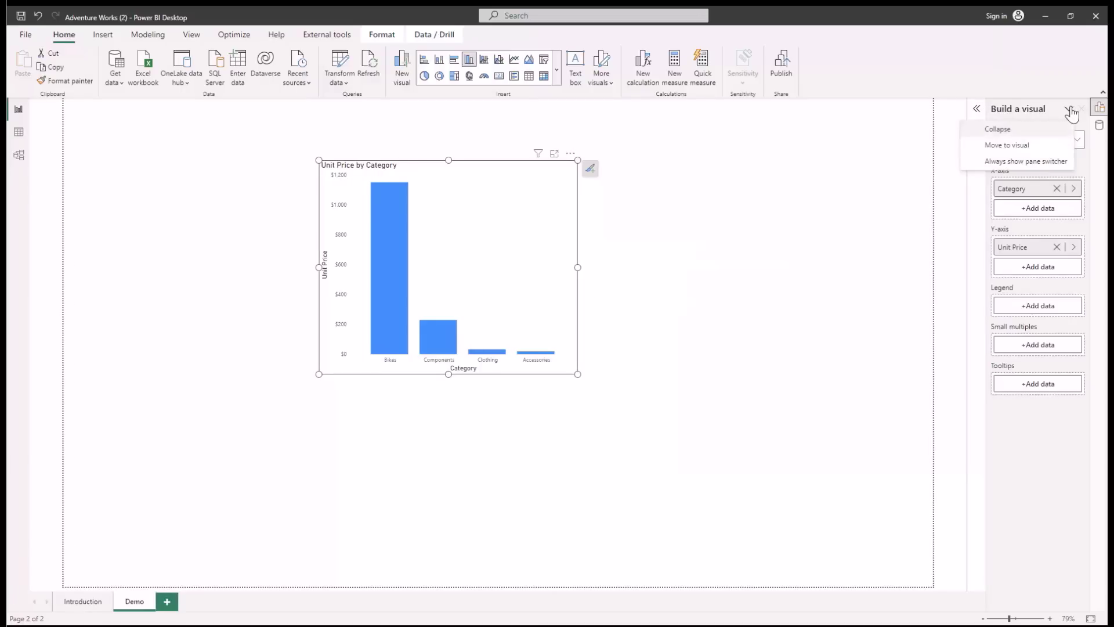
left_click(1027, 149)
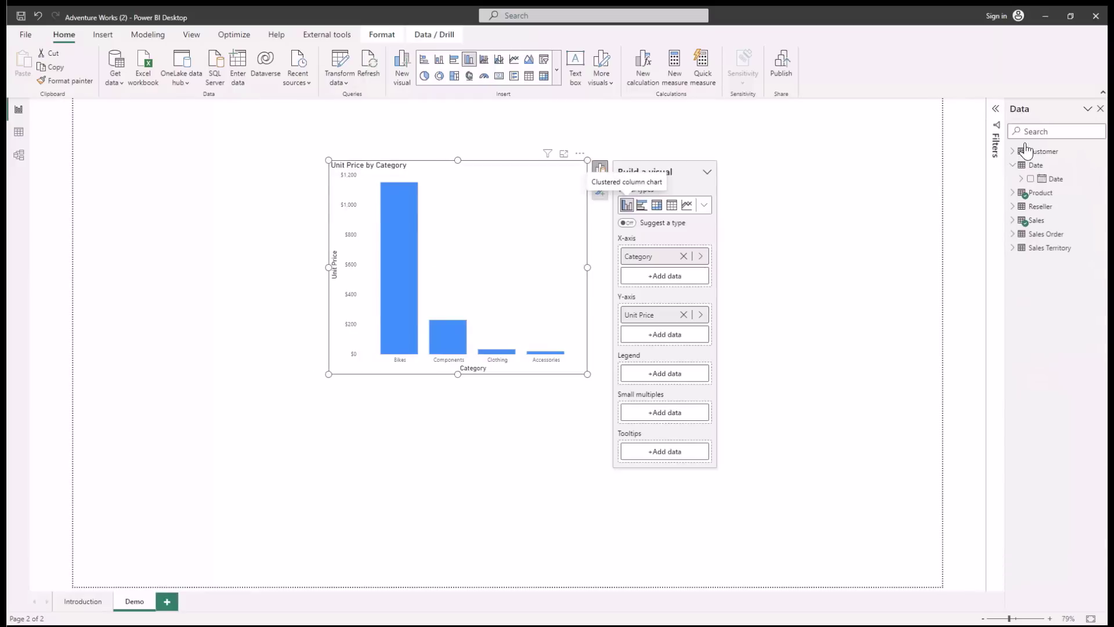
Set the pane switcher to always show and move Build a visual into it.
left_click(192, 34)
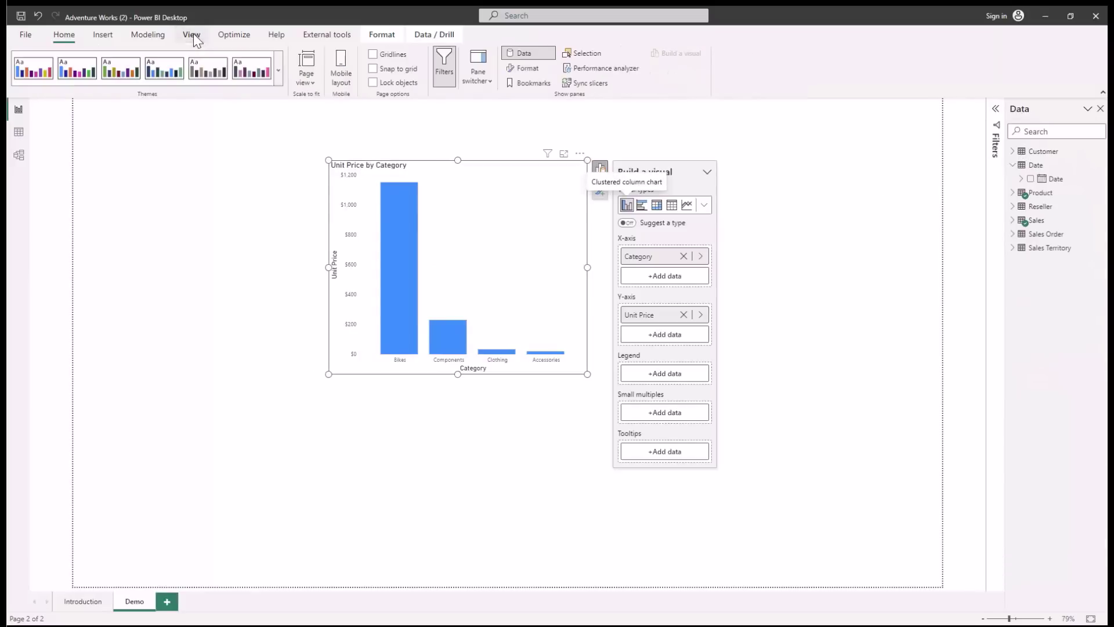
left_click(492, 82)
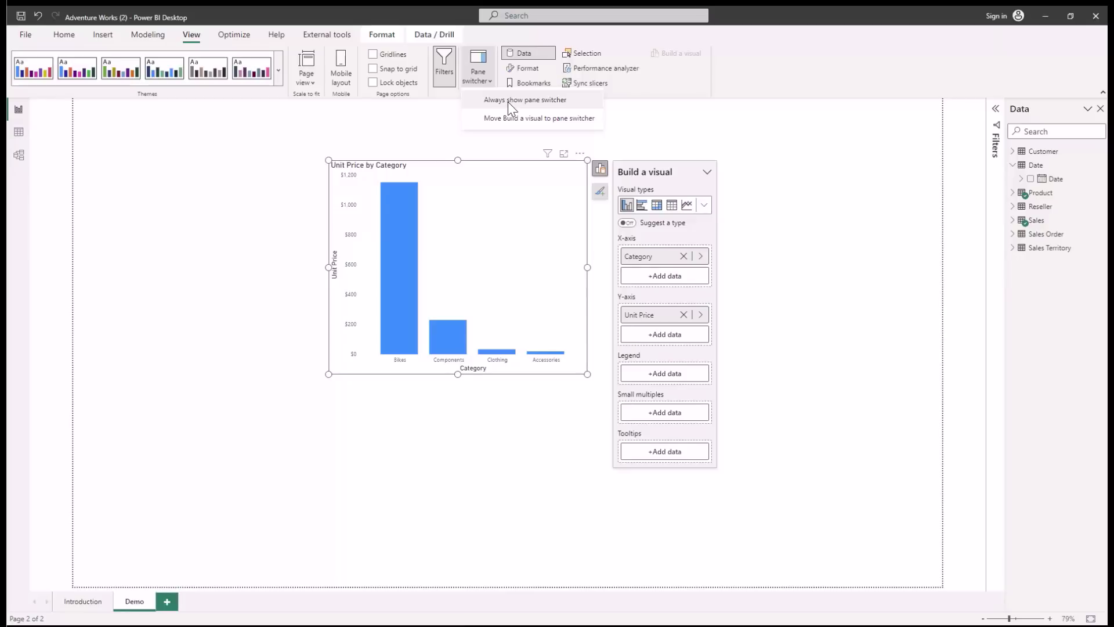
left_click(509, 99)
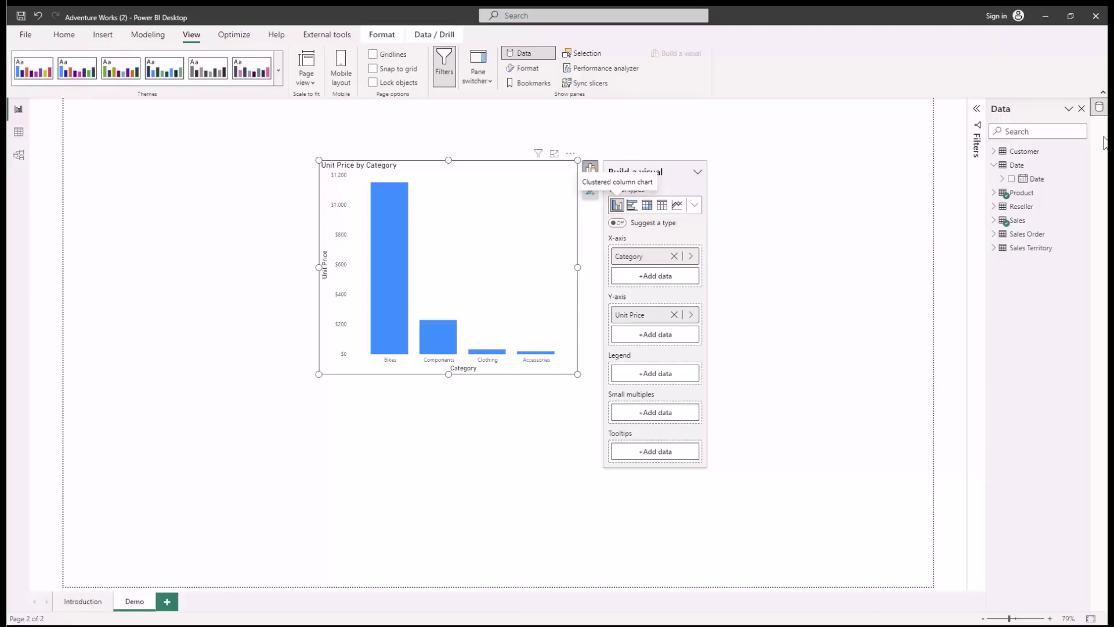
left_click(474, 81)
left_click(509, 119)
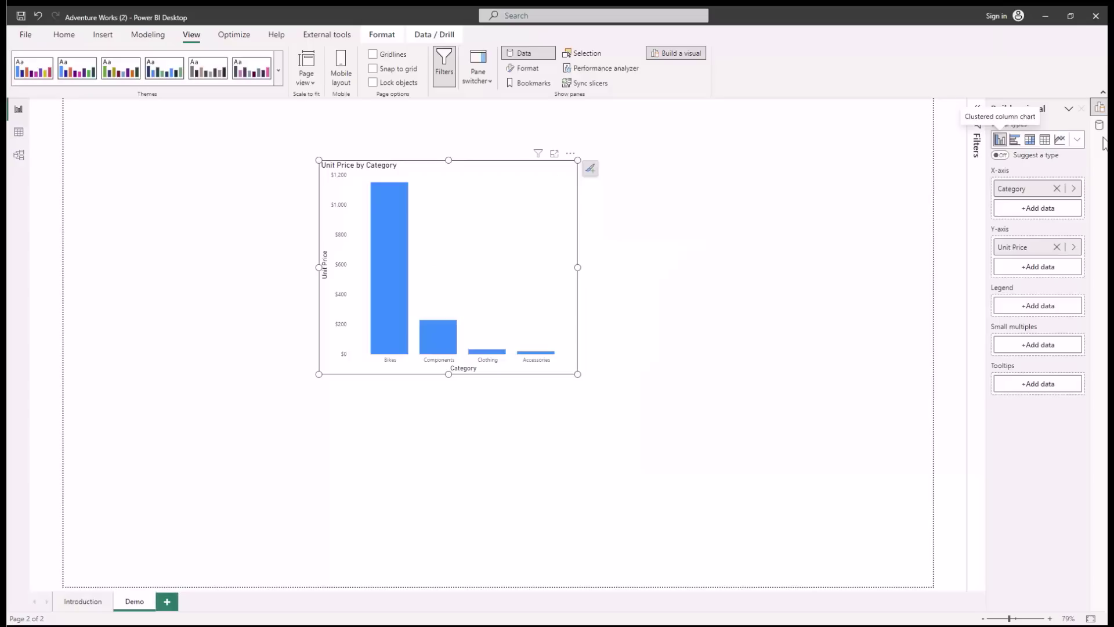
Open Options and settings > Options at the Global Report settings page.
left_click(25, 36)
left_click(51, 213)
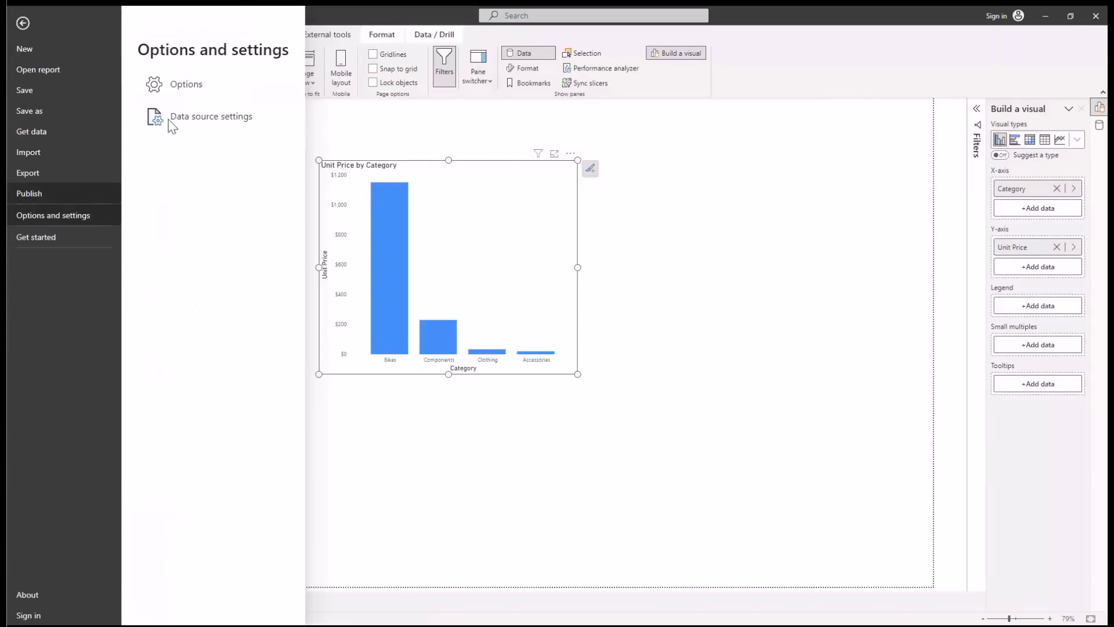
left_click(190, 86)
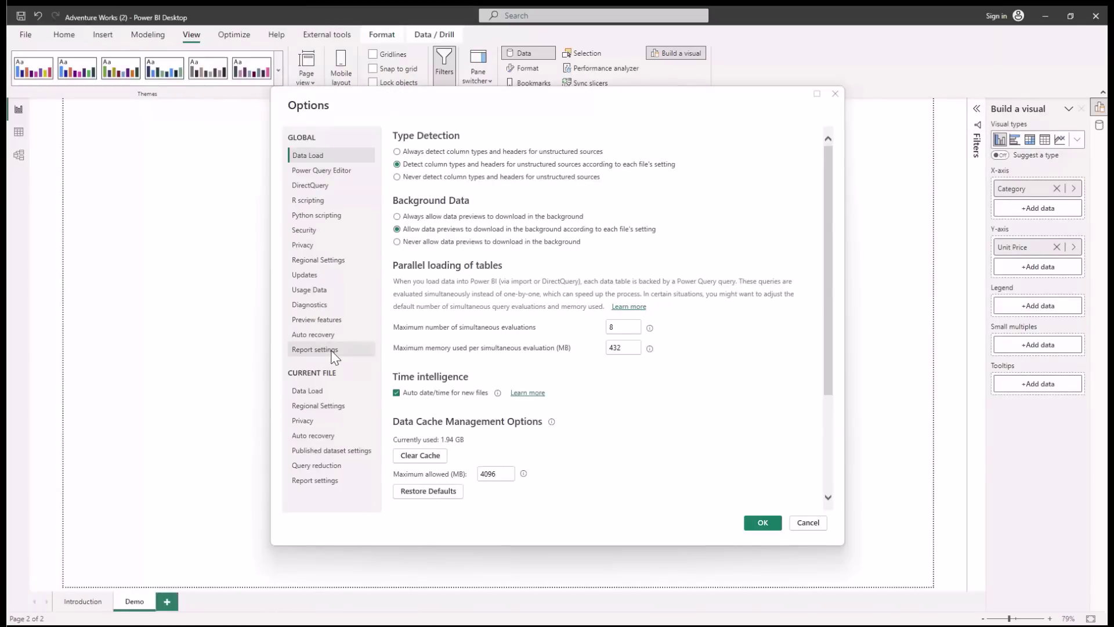
left_click(334, 352)
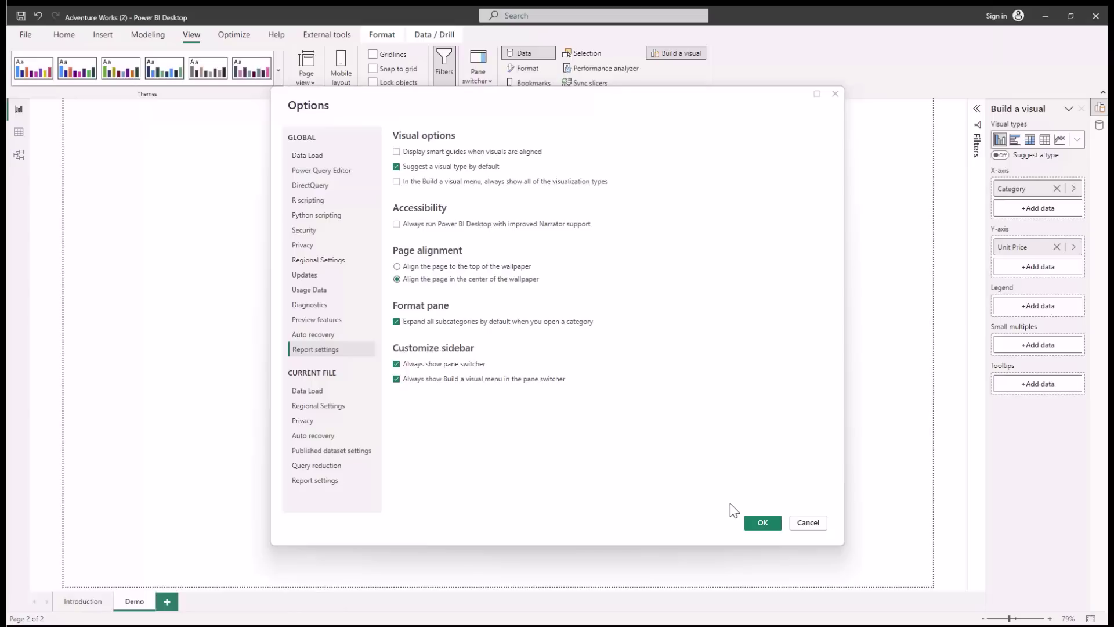
Close Options and start conditional formatting on the columns' fill colour.
left_click(765, 523)
left_click(590, 169)
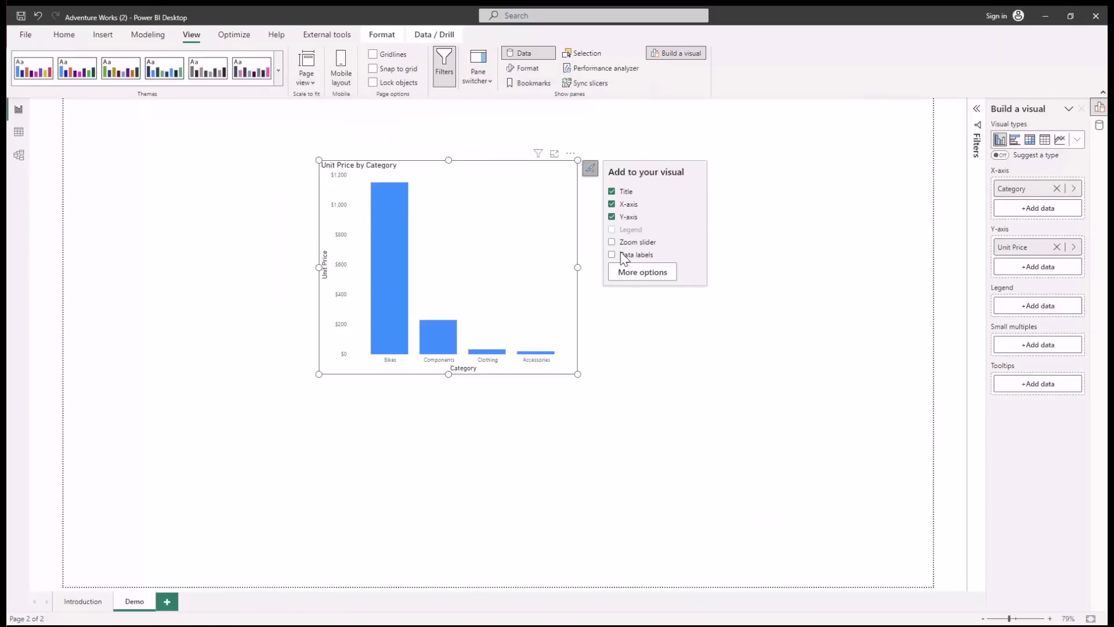
left_click(625, 273)
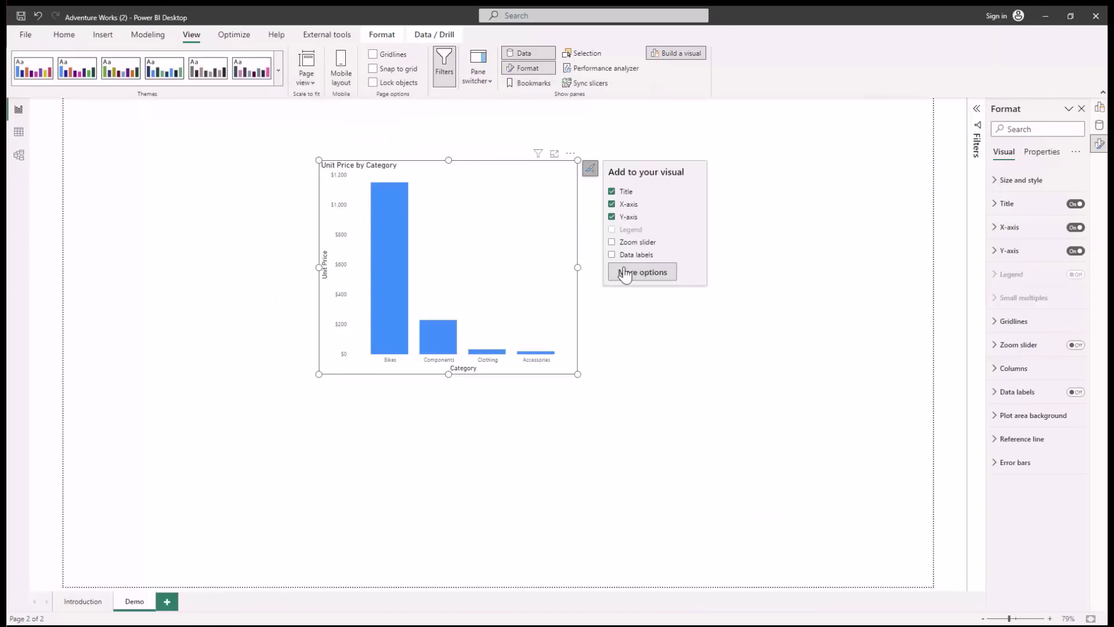
left_click(385, 249)
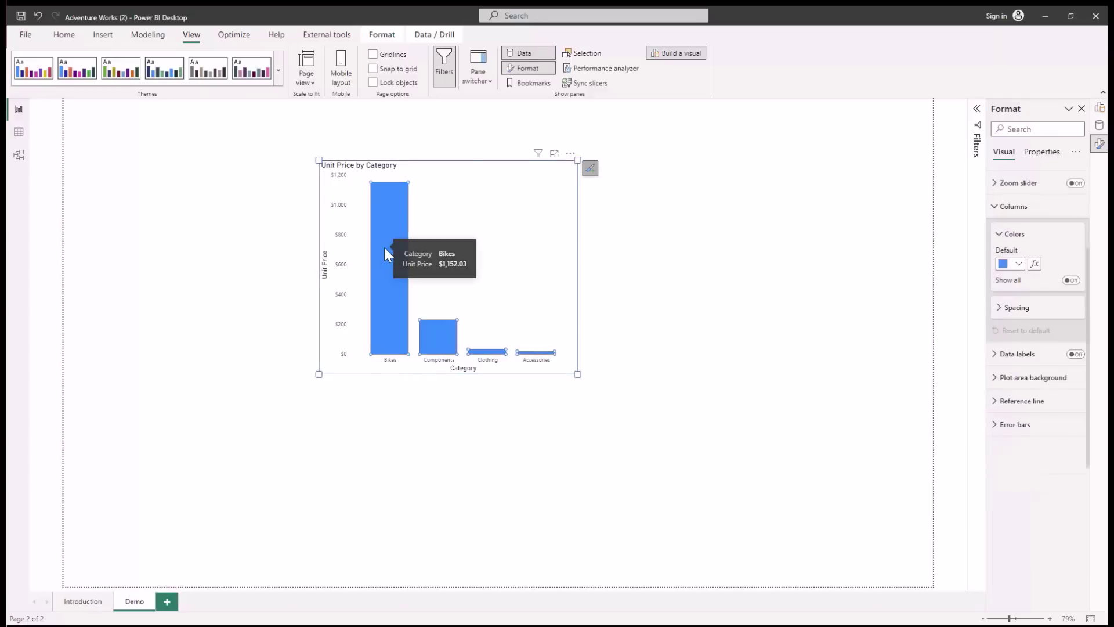
right_click(385, 247)
left_click(401, 229)
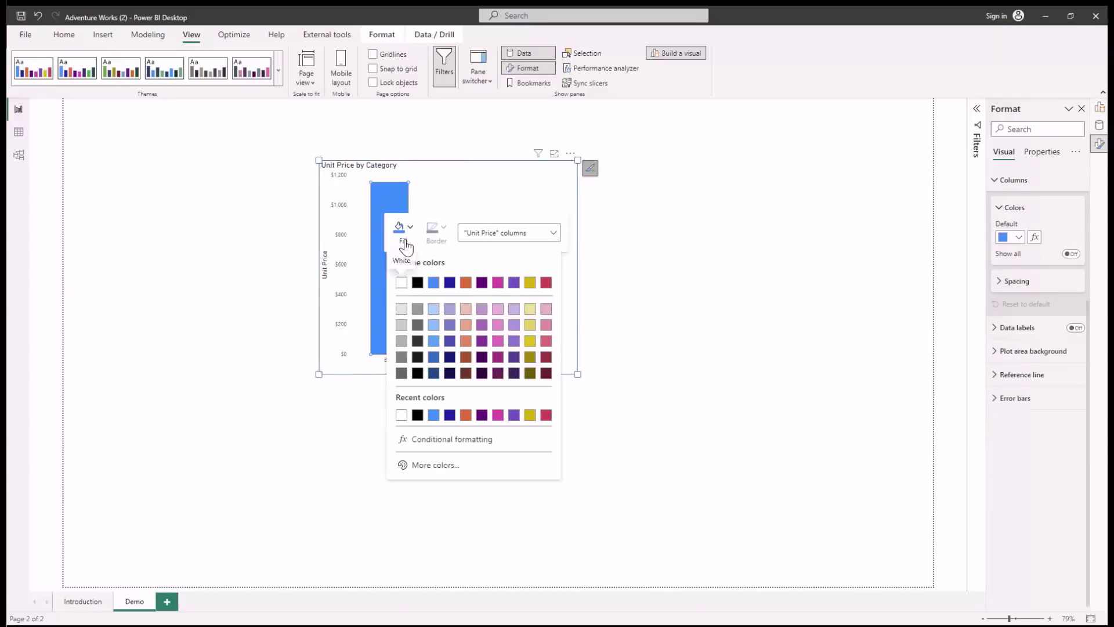
left_click(489, 447)
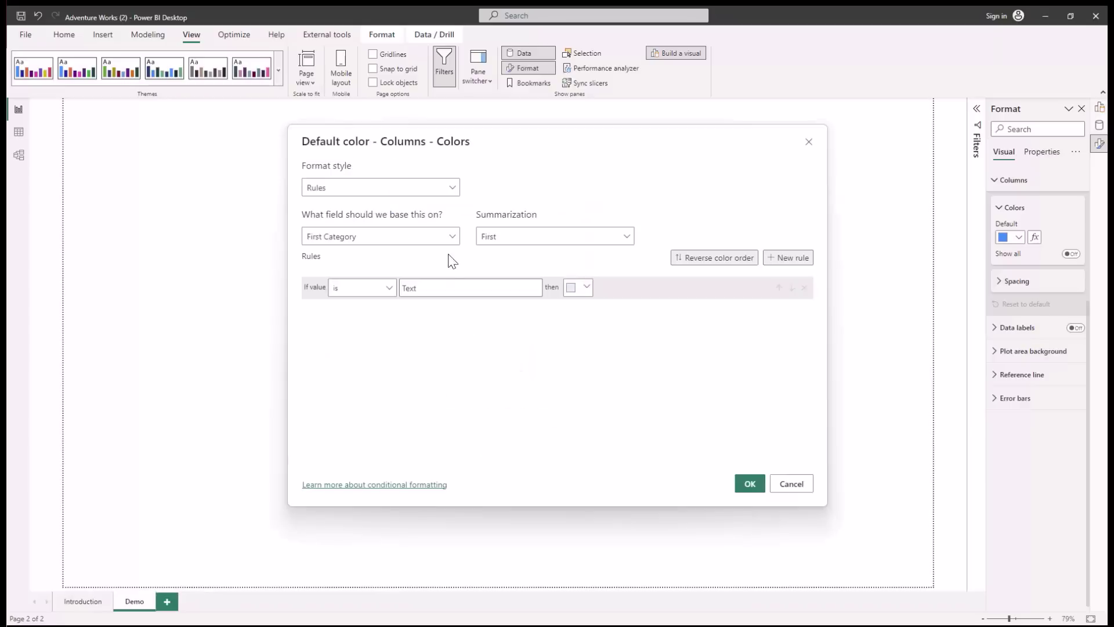
Add a rule on Average of Unit Price: number >= 200 and < 2000 coloured orange.
left_click(440, 242)
left_click(317, 332)
scroll(324, 348, "down", 5)
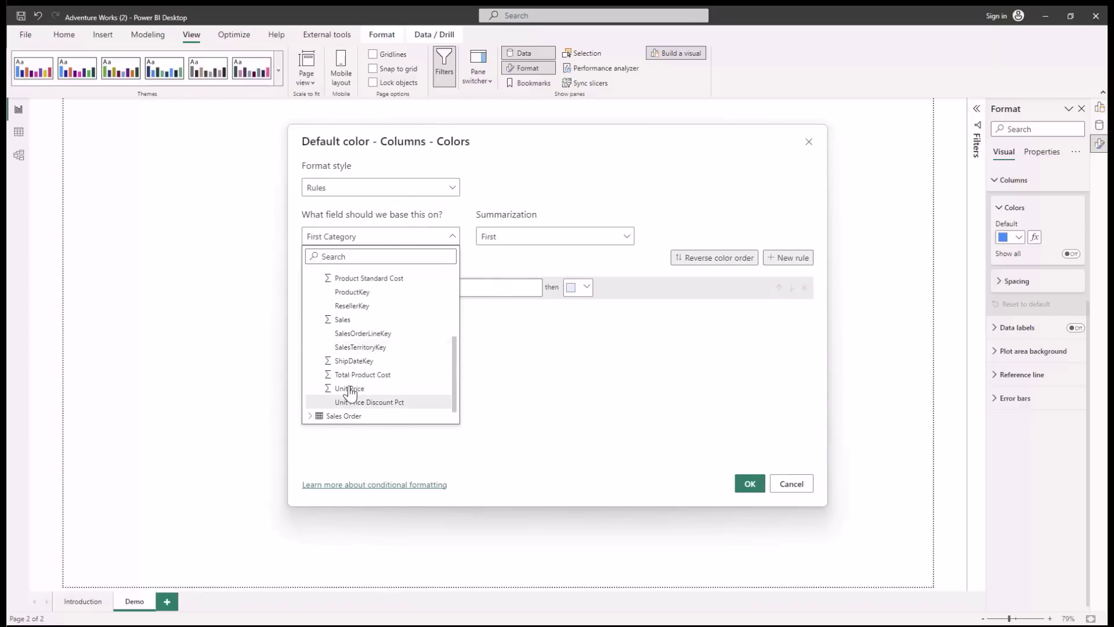
left_click(348, 390)
left_click(444, 289)
left_click(444, 303)
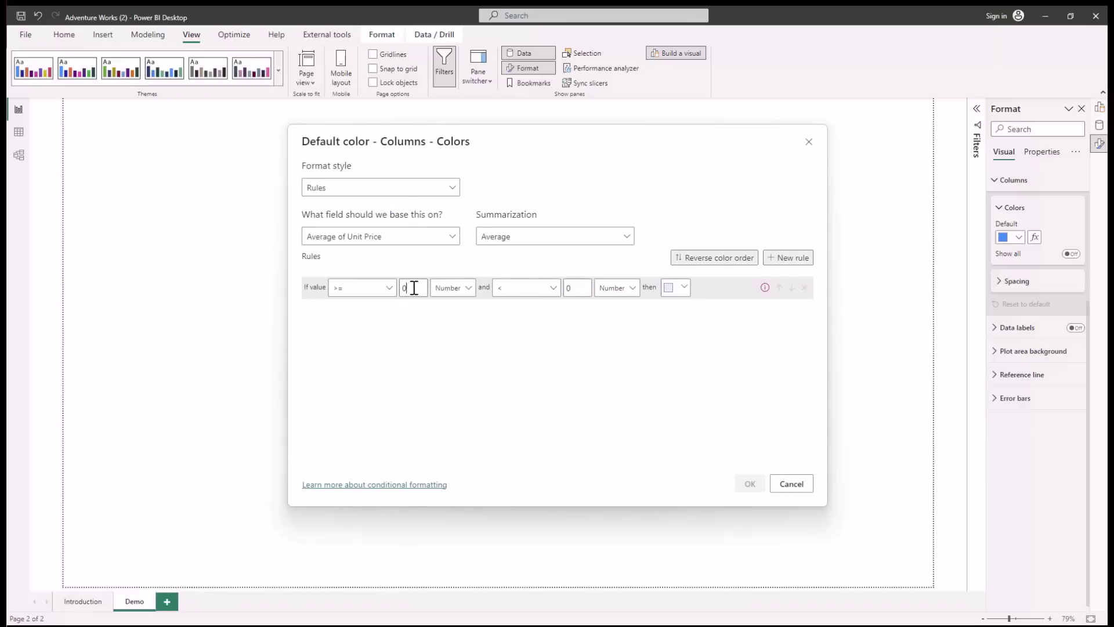
left_click(404, 288)
type("200")
double_click(578, 288)
type("2000")
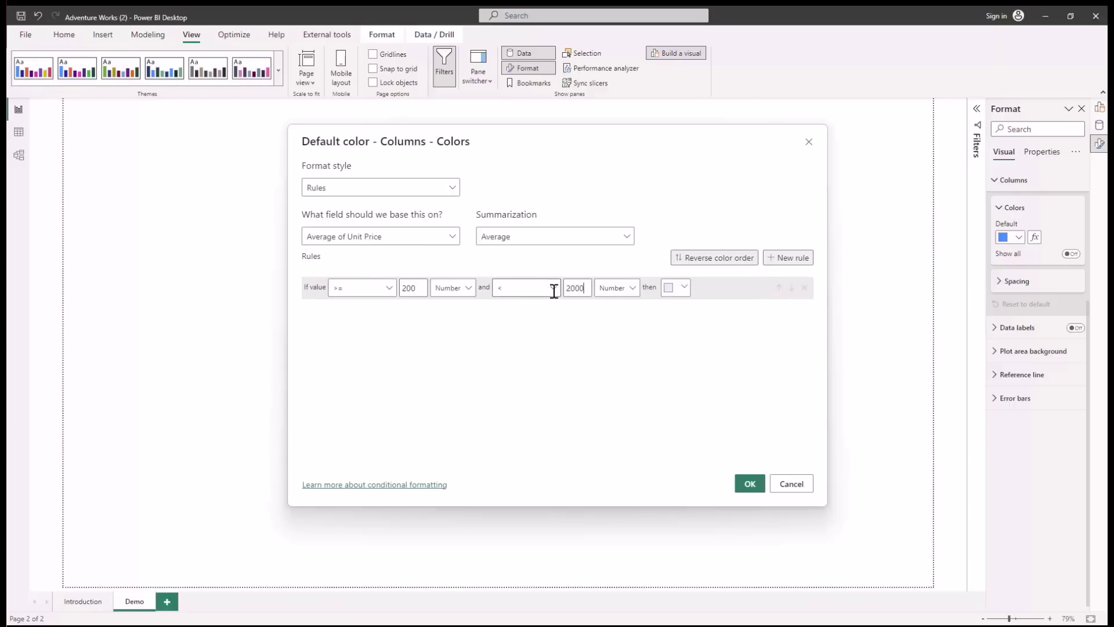
left_click(668, 289)
left_click(666, 309)
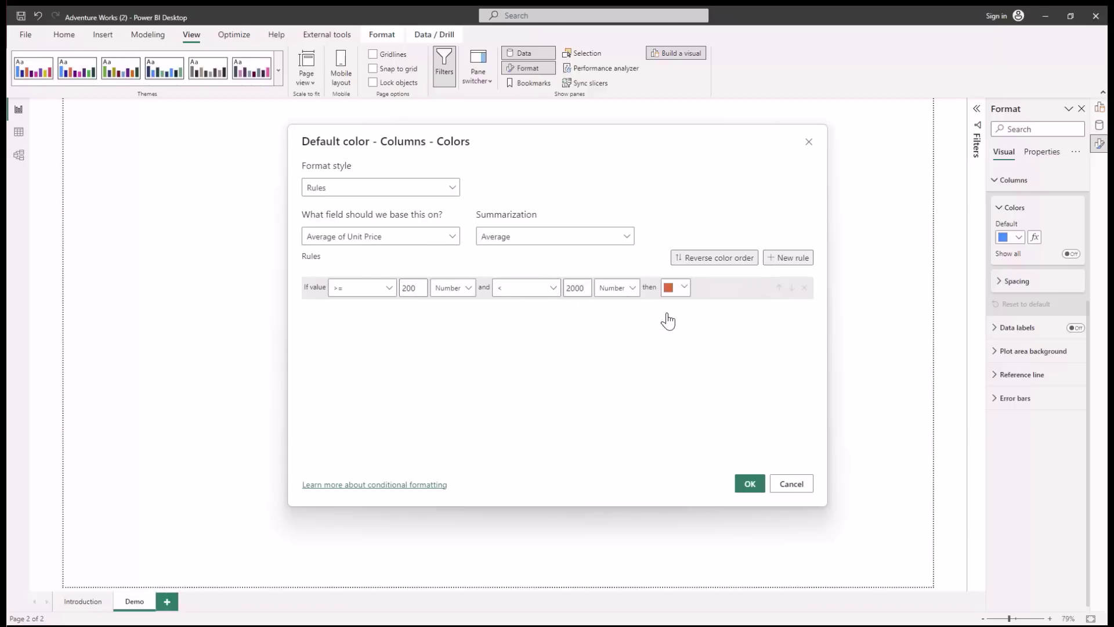
left_click(749, 483)
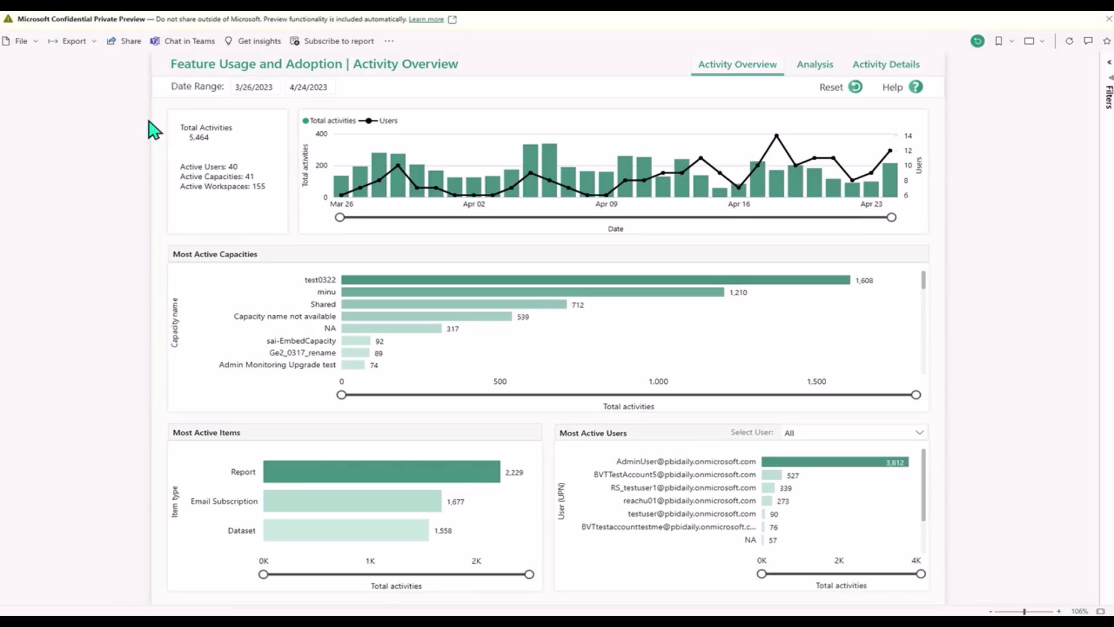
Check the end date and filters, then drill down into the Report item type.
left_click(316, 87)
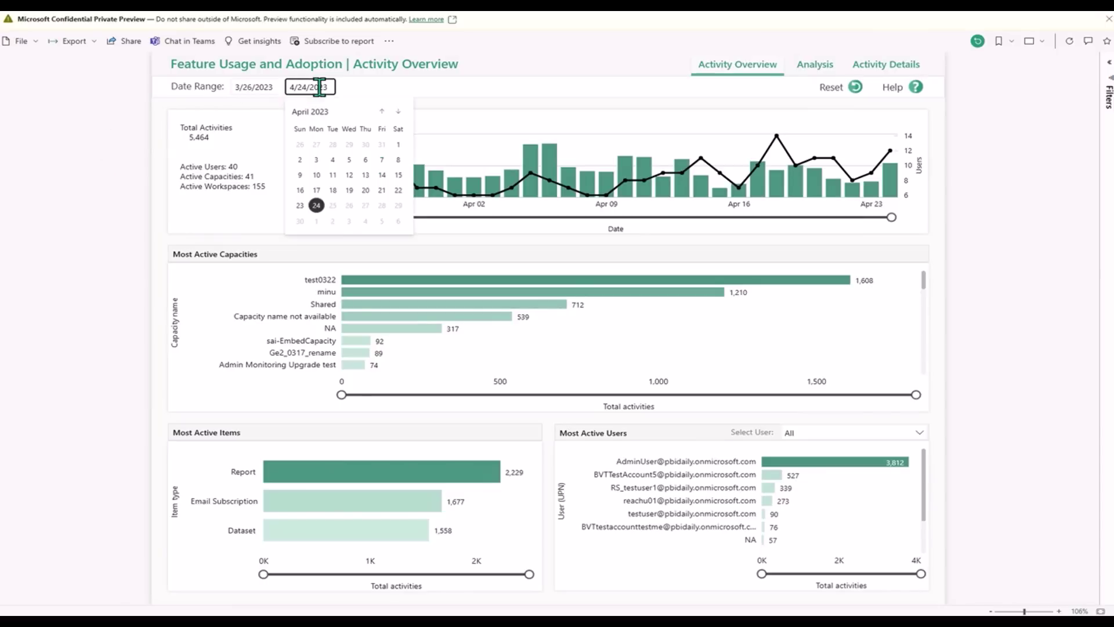
left_click(1110, 86)
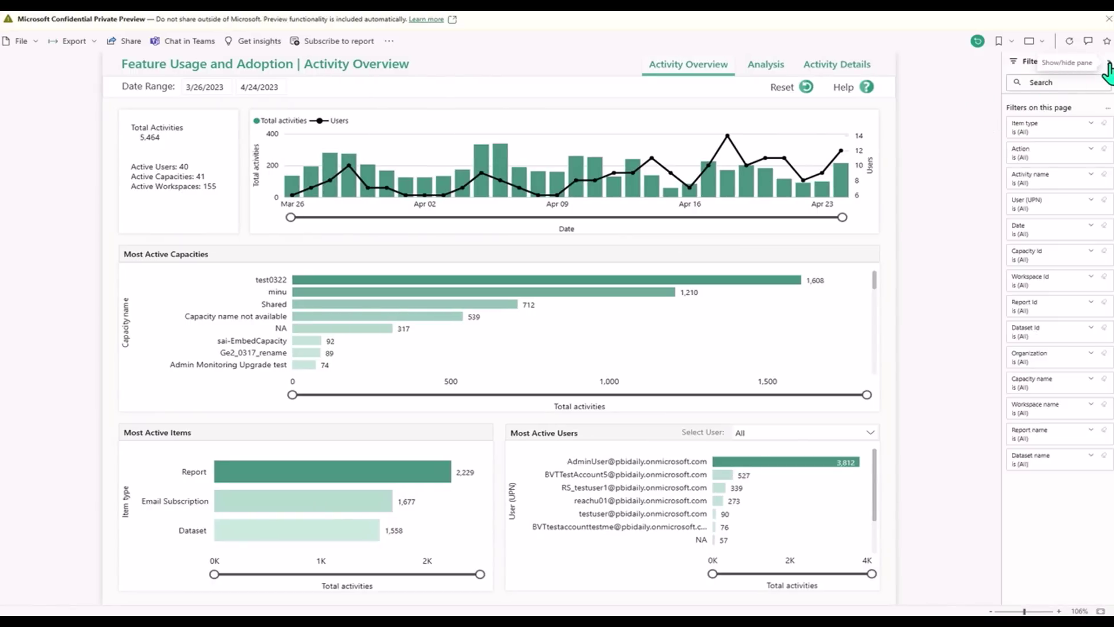
left_click(1108, 62)
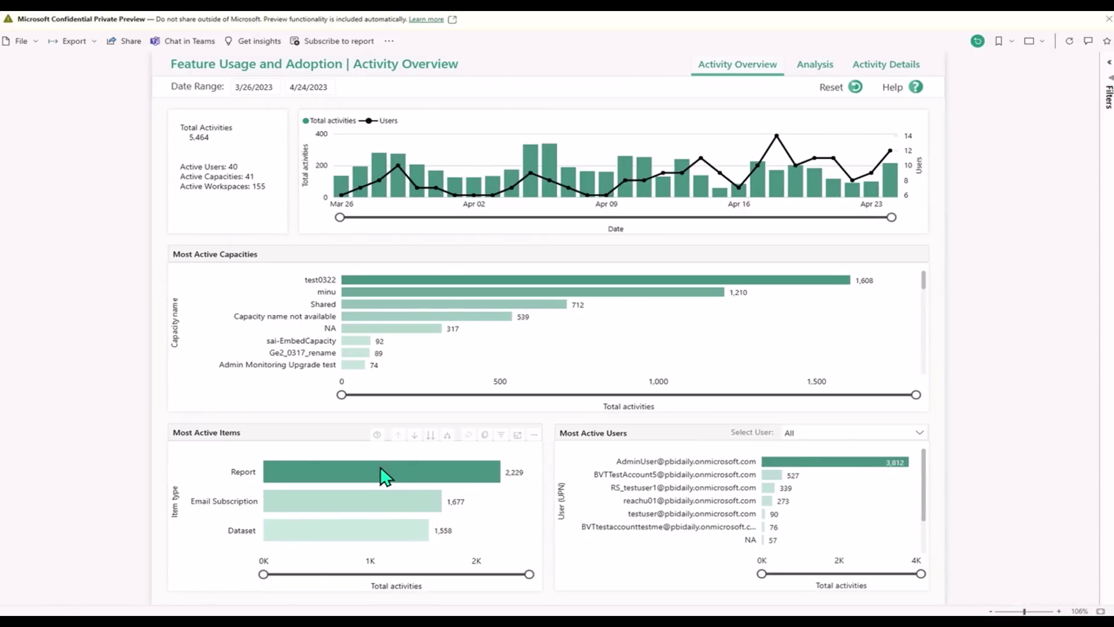
mouse_move(380, 477)
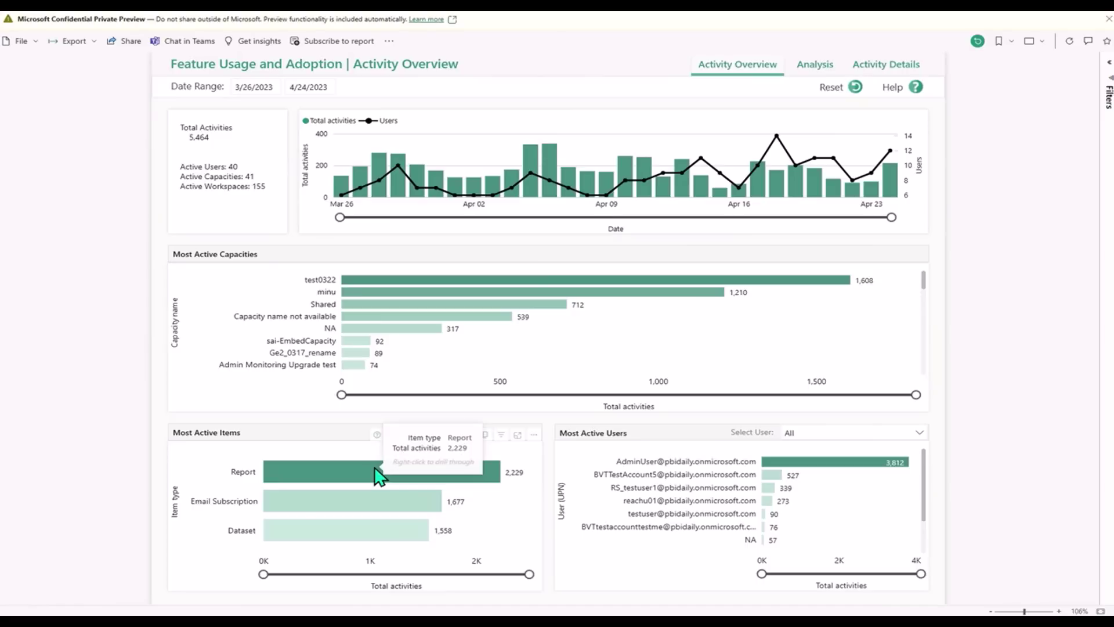
right_click(380, 476)
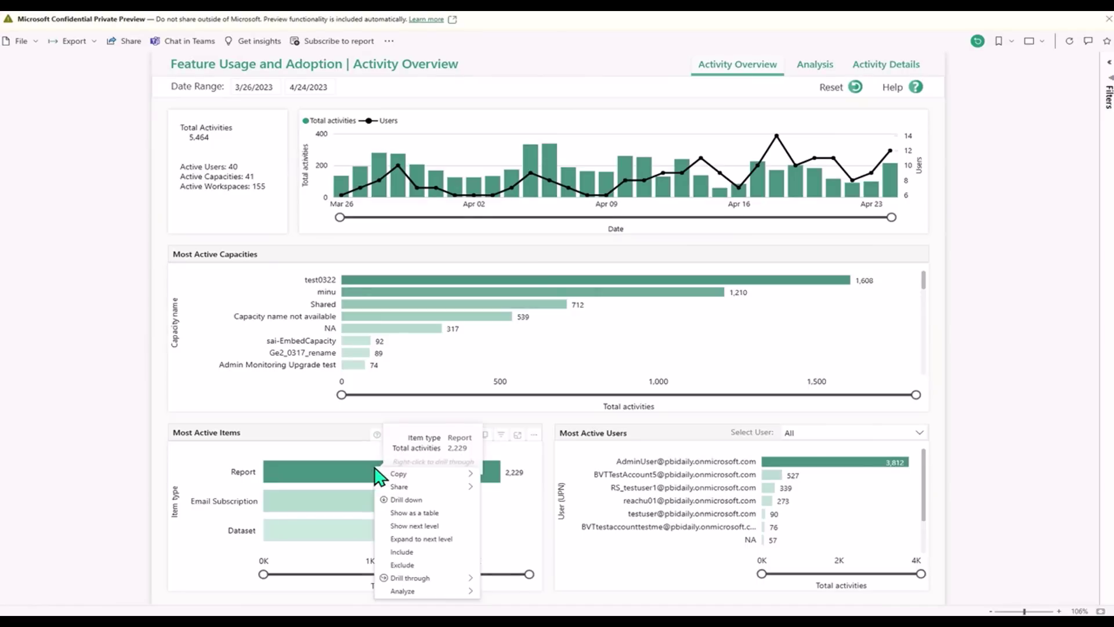
left_click(407, 501)
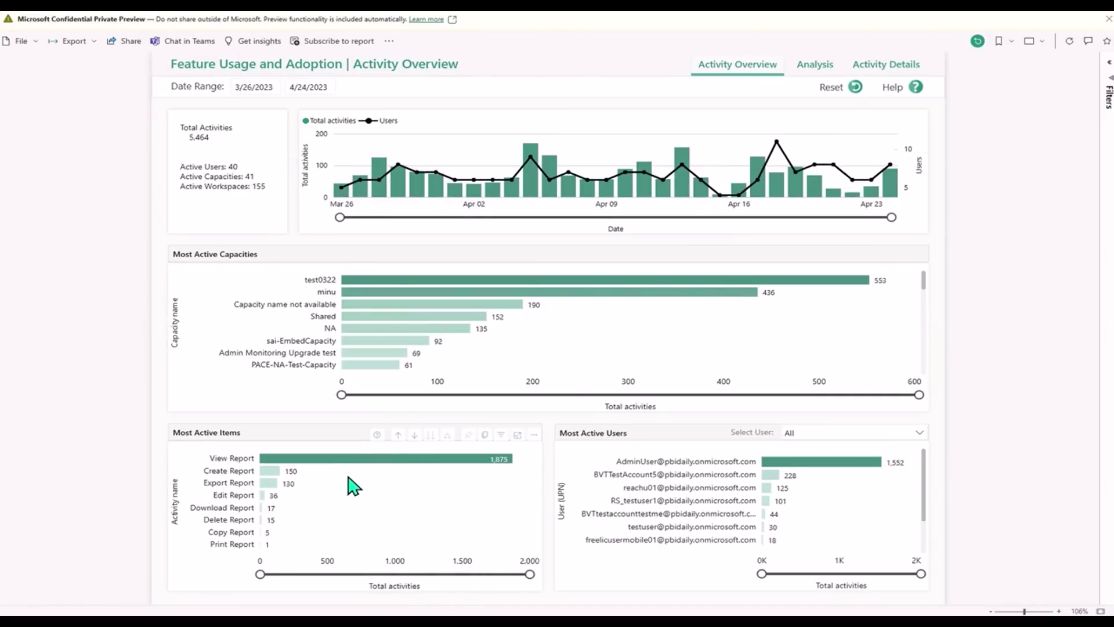
Drill through from the most active user's bar to Activity Details.
mouse_move(356, 465)
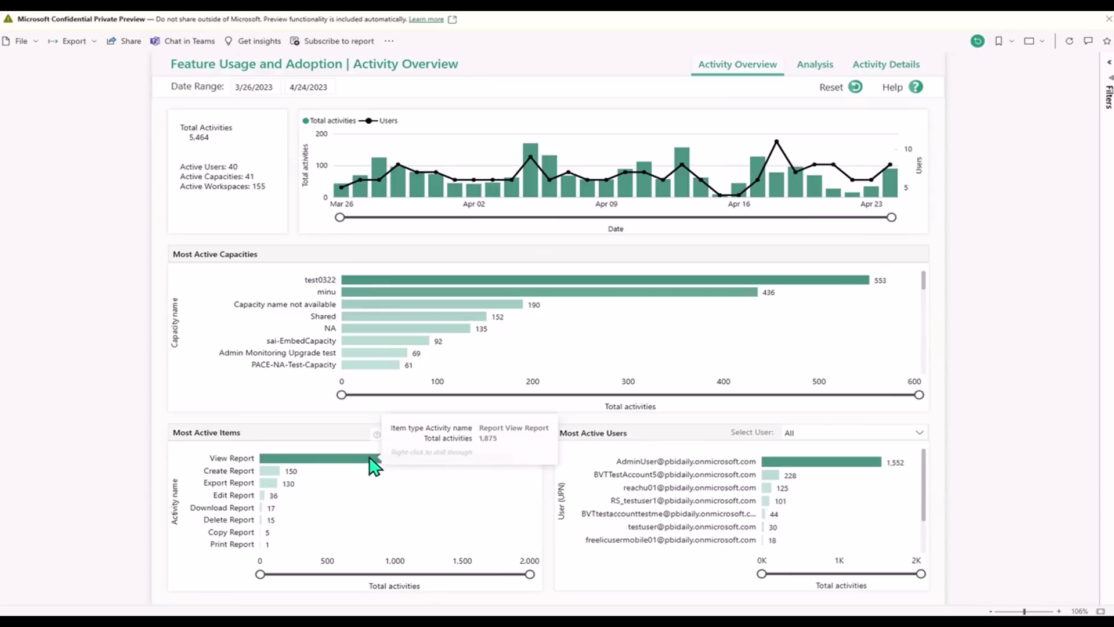
right_click(853, 468)
mouse_move(866, 534)
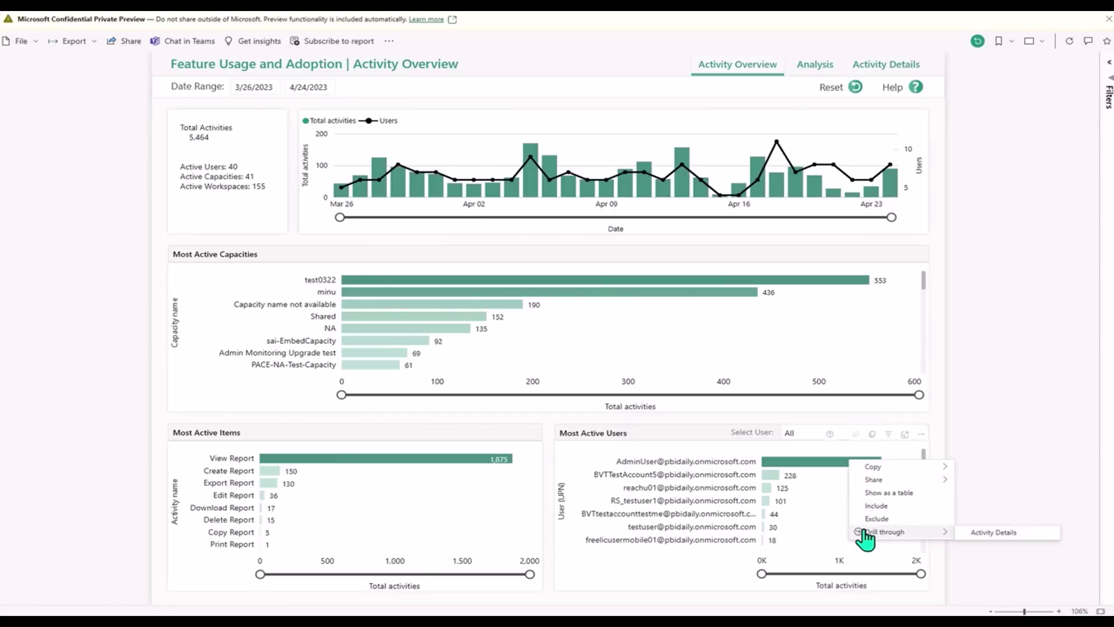
left_click(990, 535)
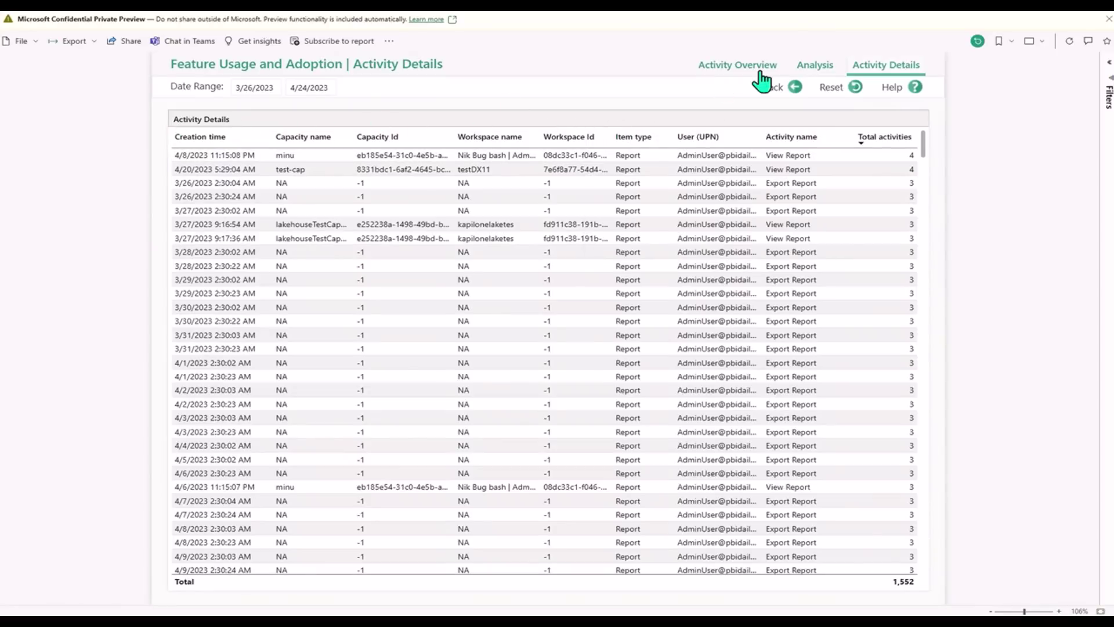
On the Analysis page, remove Item type and re-split total activities by Item type.
left_click(813, 69)
left_click(854, 88)
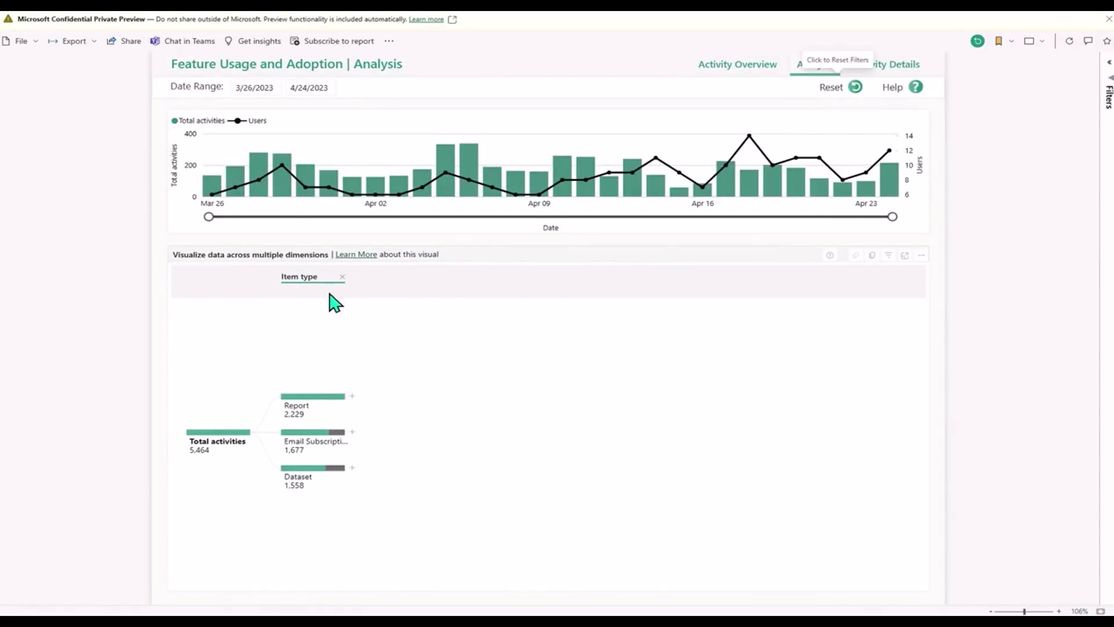
left_click(343, 277)
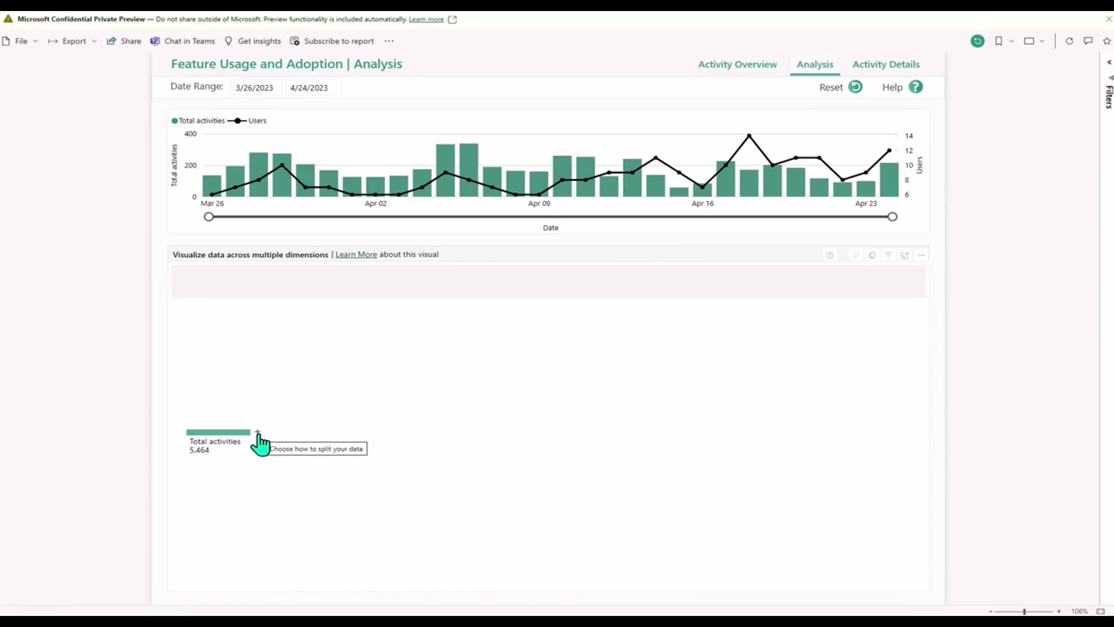
left_click(258, 433)
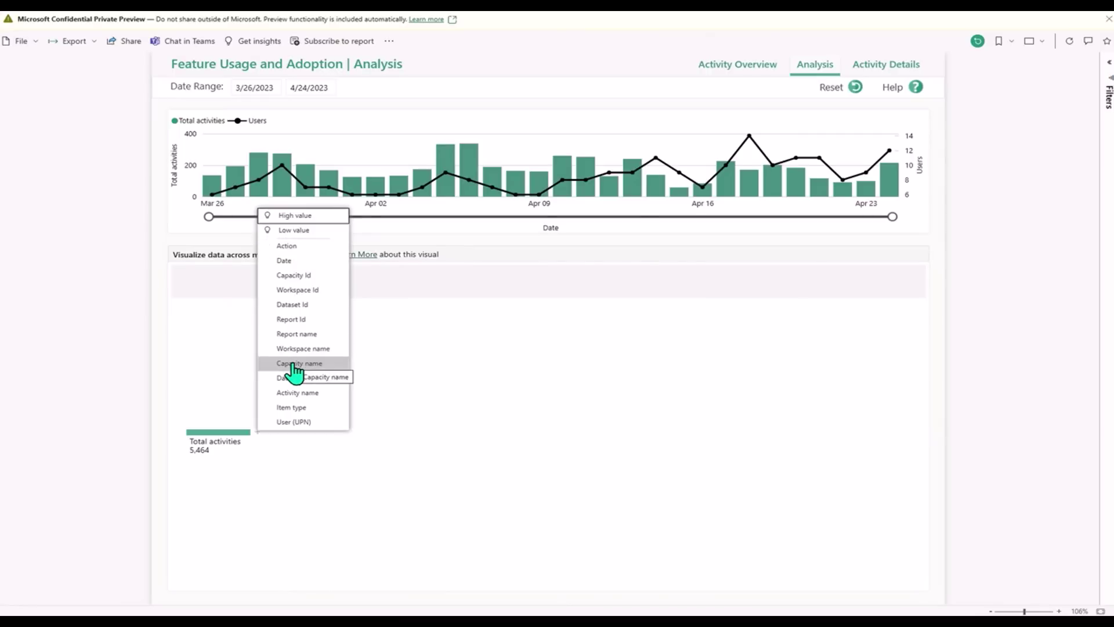
left_click(292, 408)
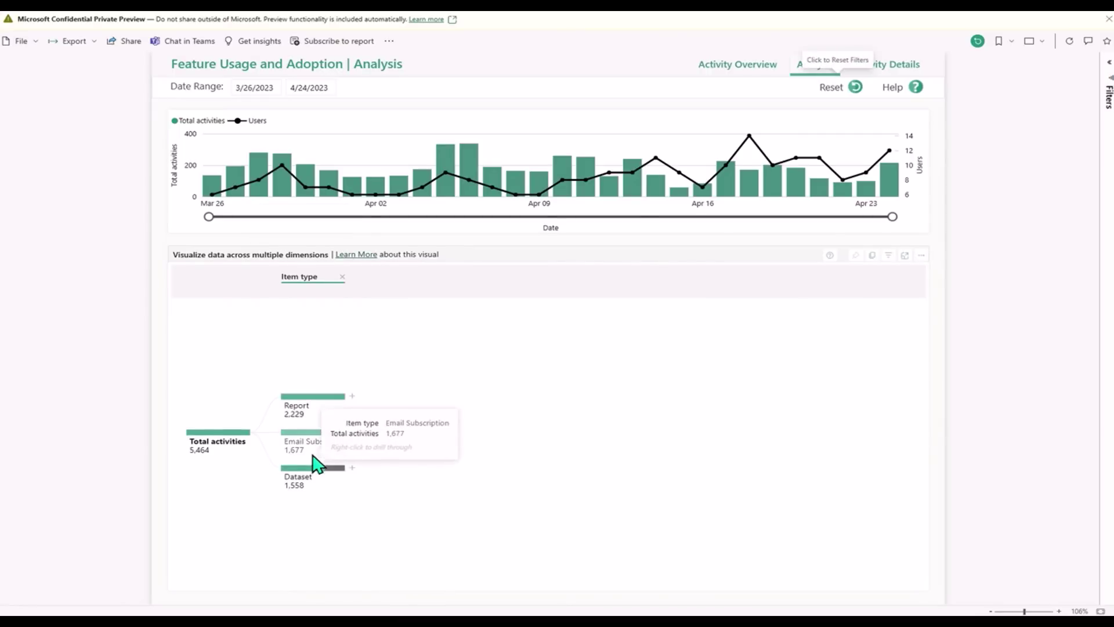
Split Report by Action, View by Activity name, and View Report by User (UPN).
left_click(352, 397)
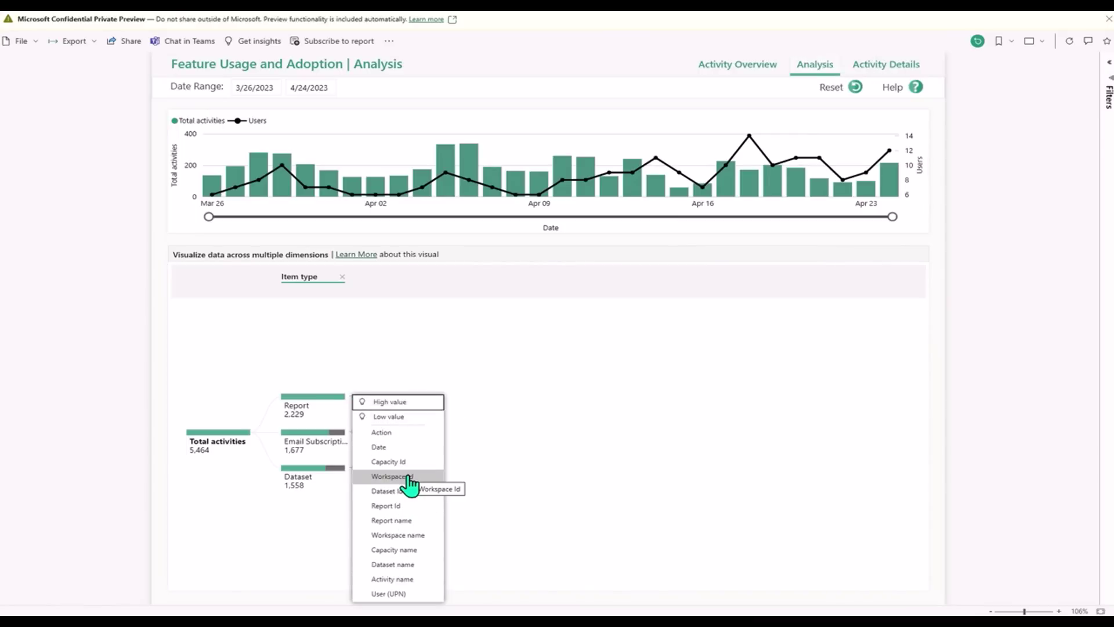
left_click(395, 433)
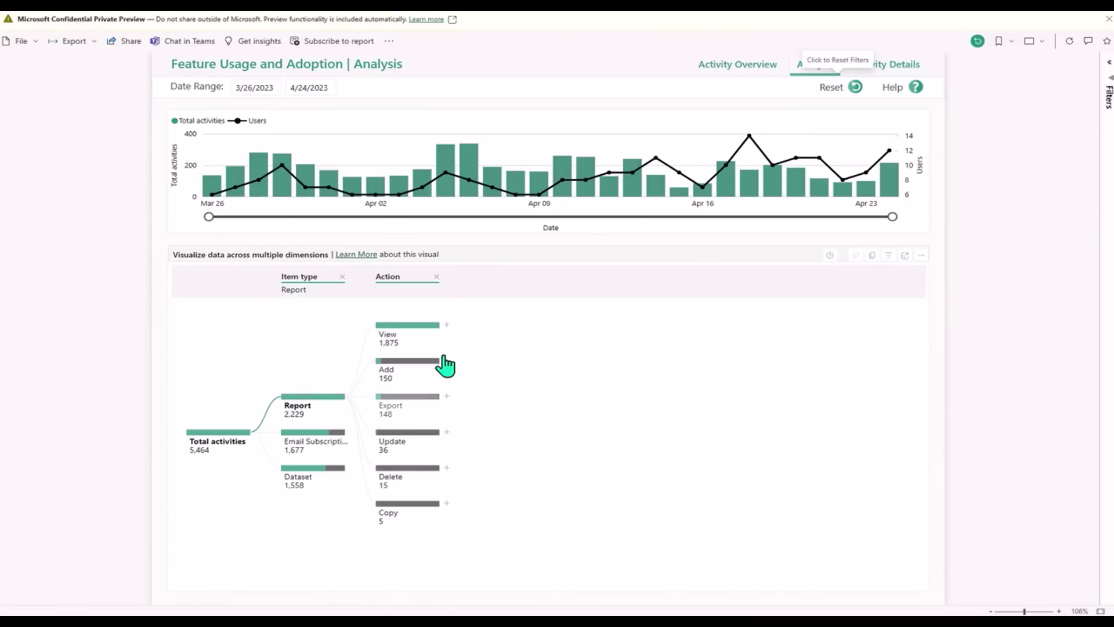
left_click(447, 326)
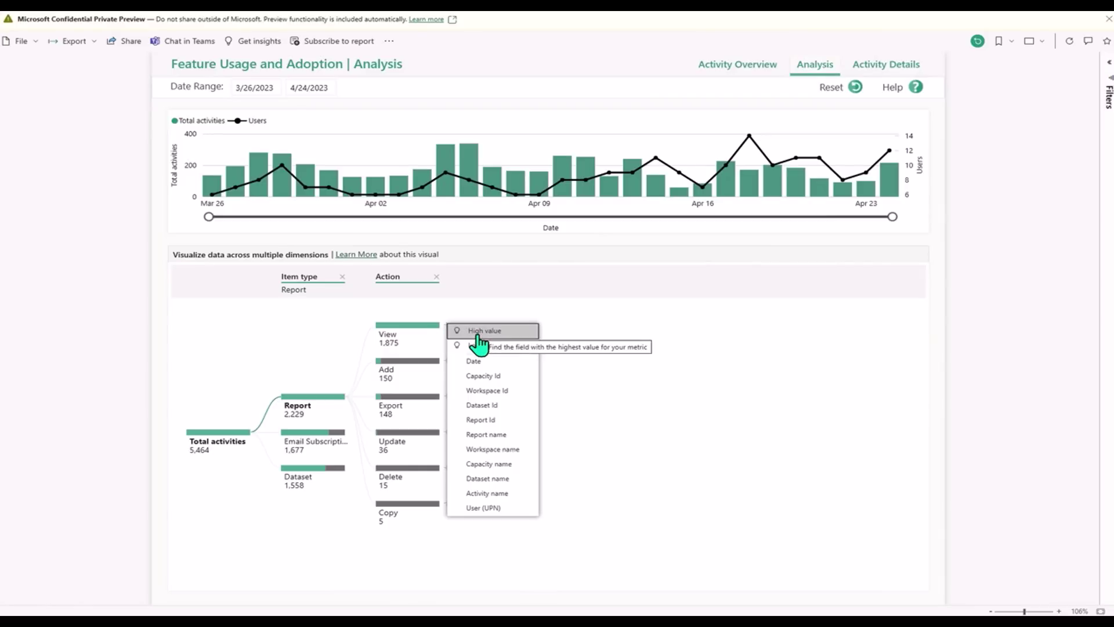
left_click(473, 493)
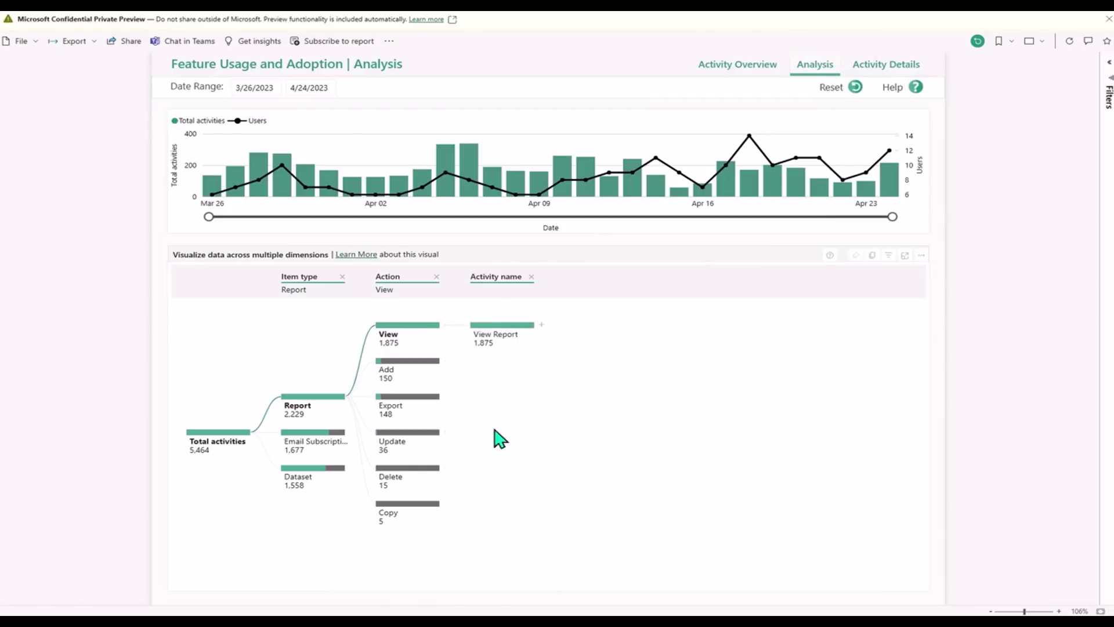
left_click(541, 325)
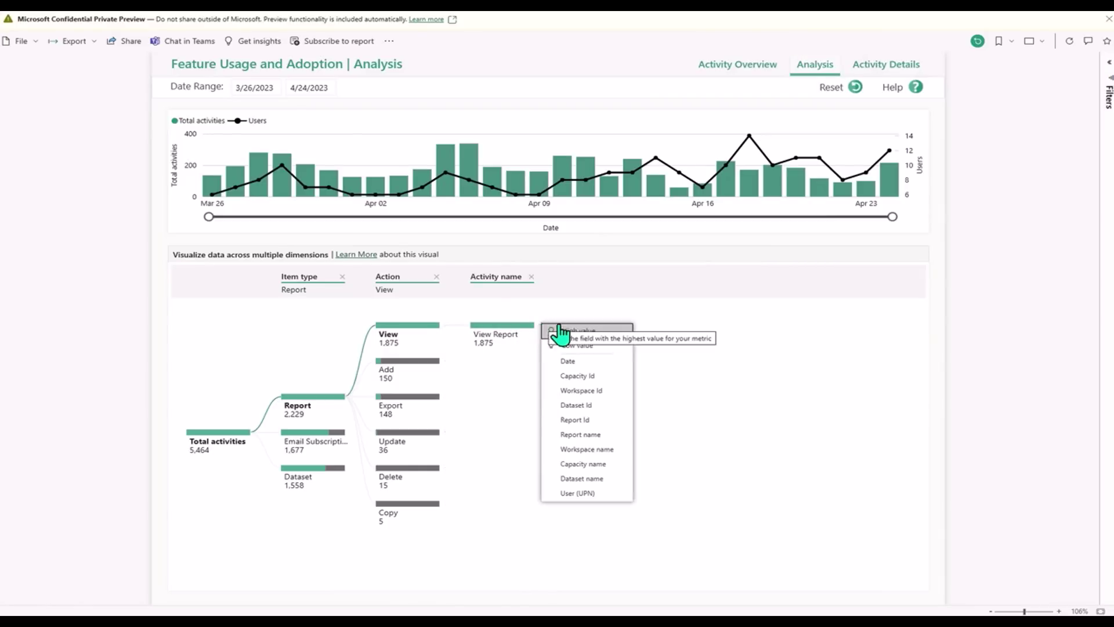
left_click(575, 494)
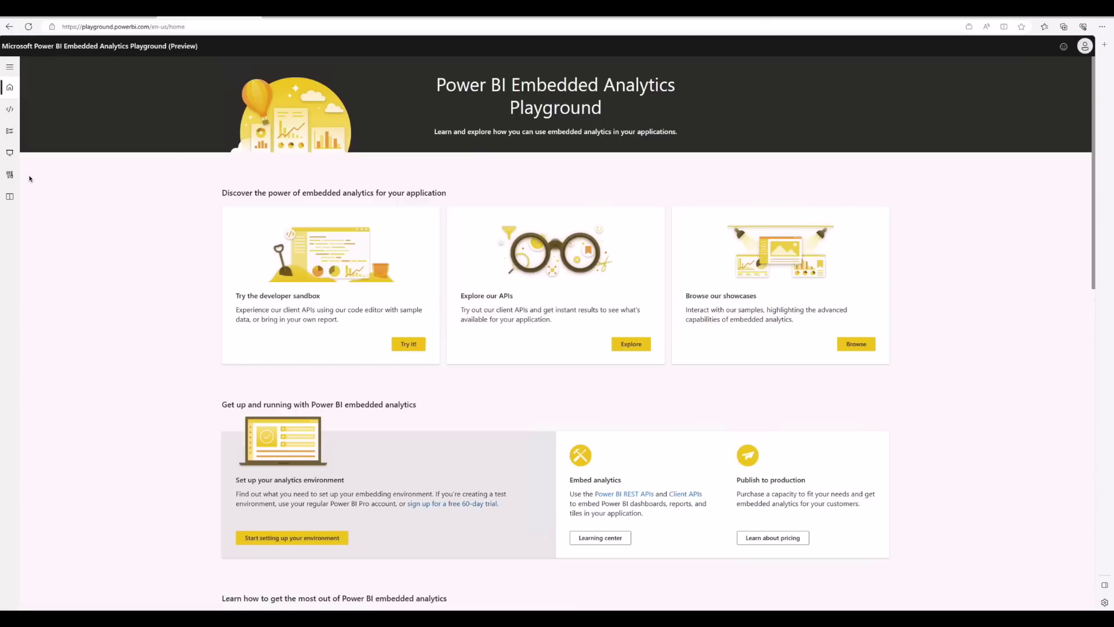
Go to the Embedded demo page from the left sidebar.
left_click(10, 177)
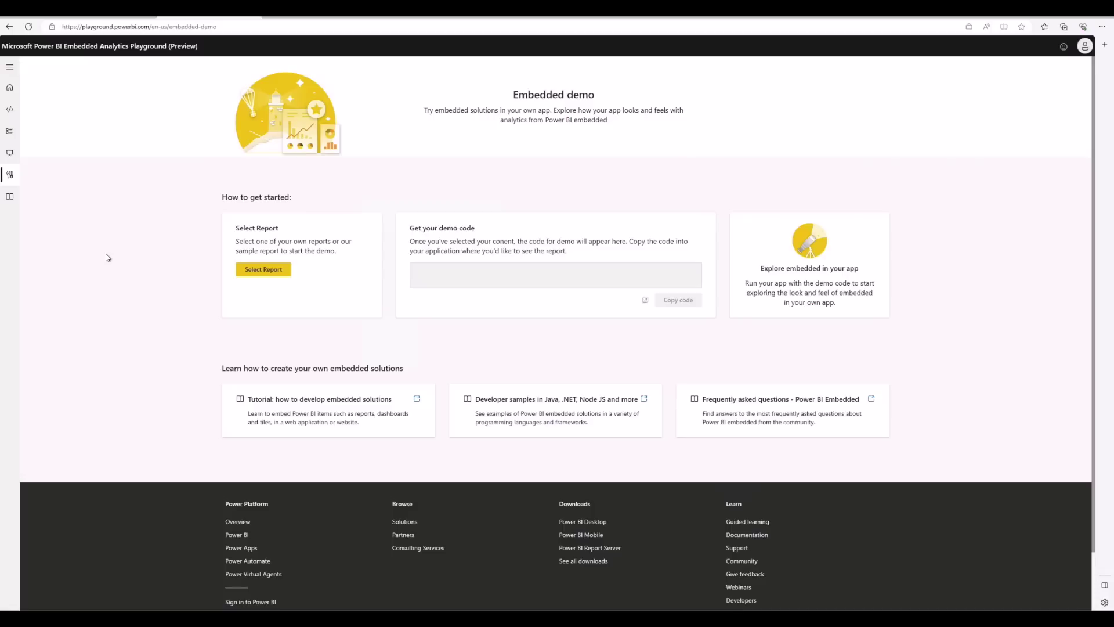
Embed the Regional Sales report from the Playground Embedded Demo workspace.
left_click(262, 270)
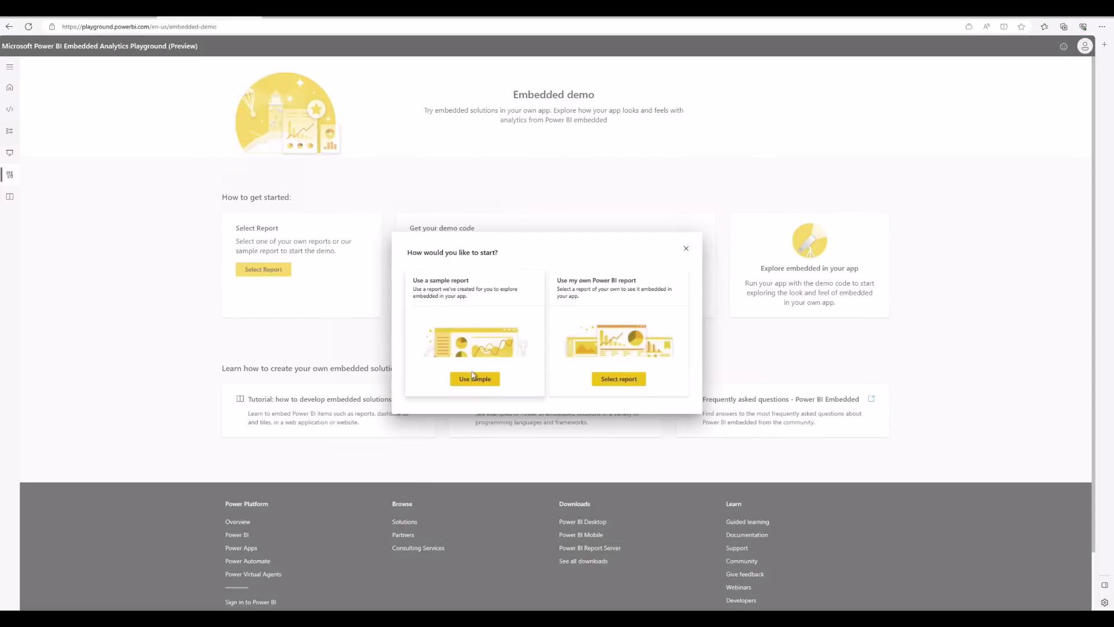
left_click(618, 381)
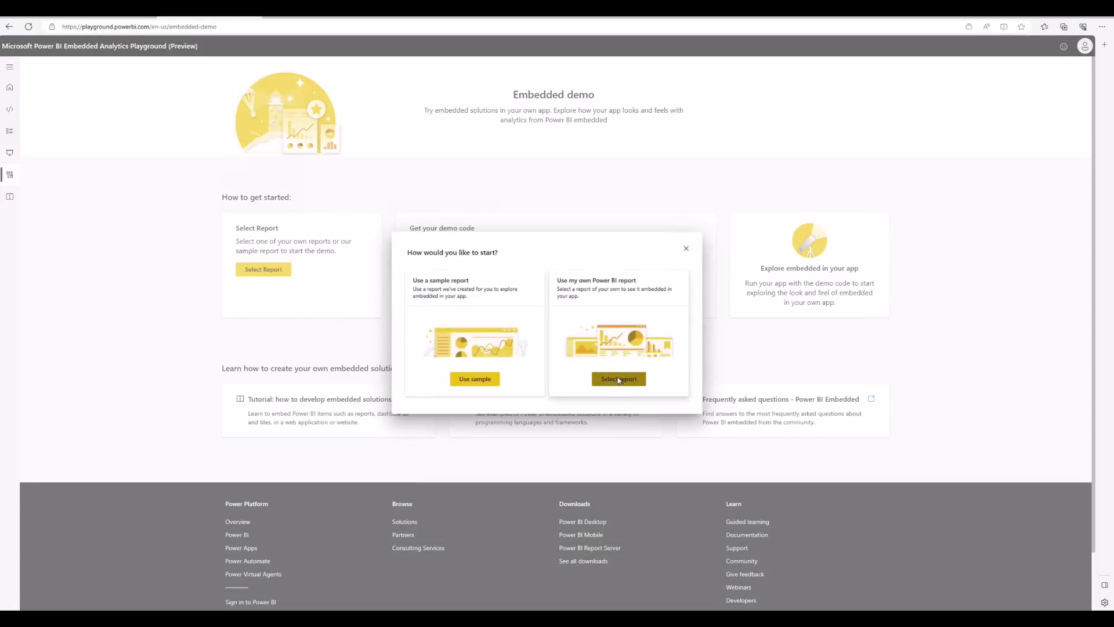
left_click(590, 303)
type("playgr")
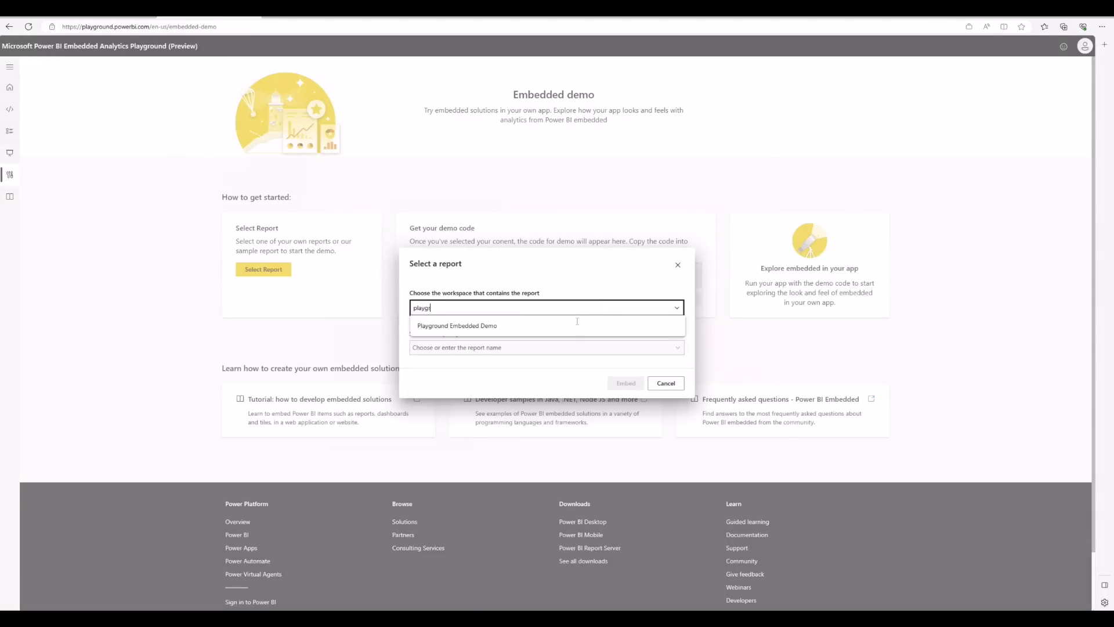
left_click(574, 326)
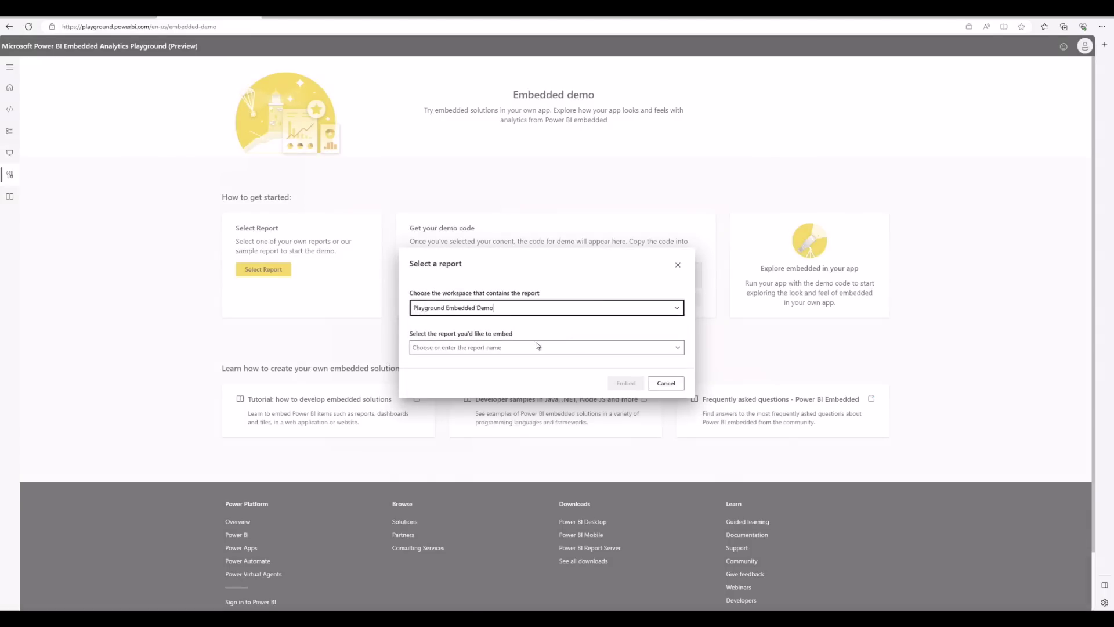
left_click(537, 346)
left_click(511, 365)
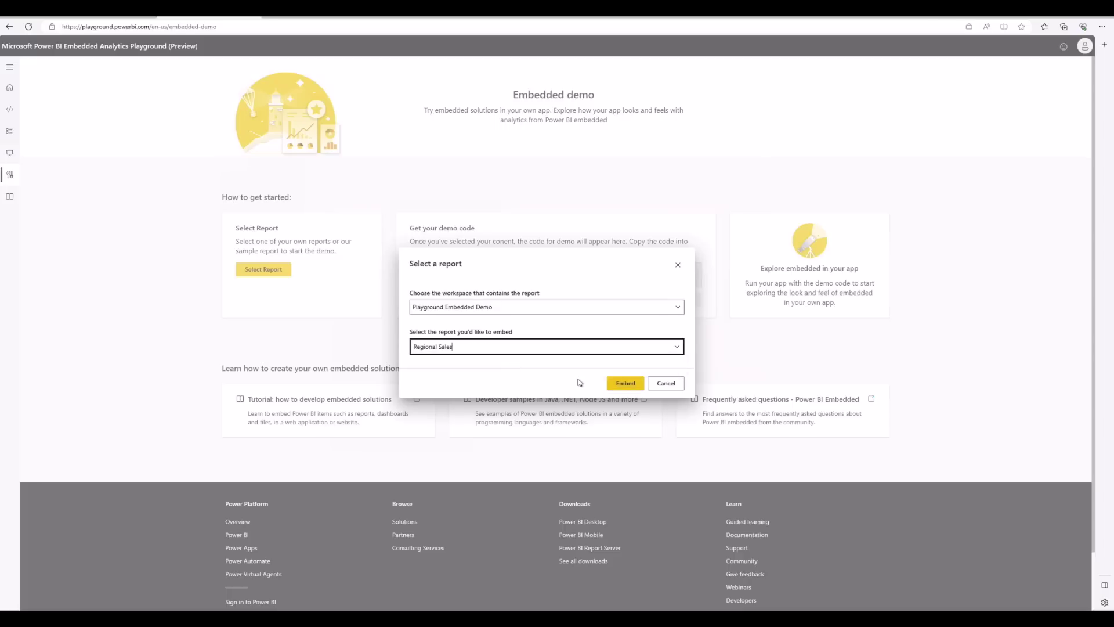
left_click(619, 385)
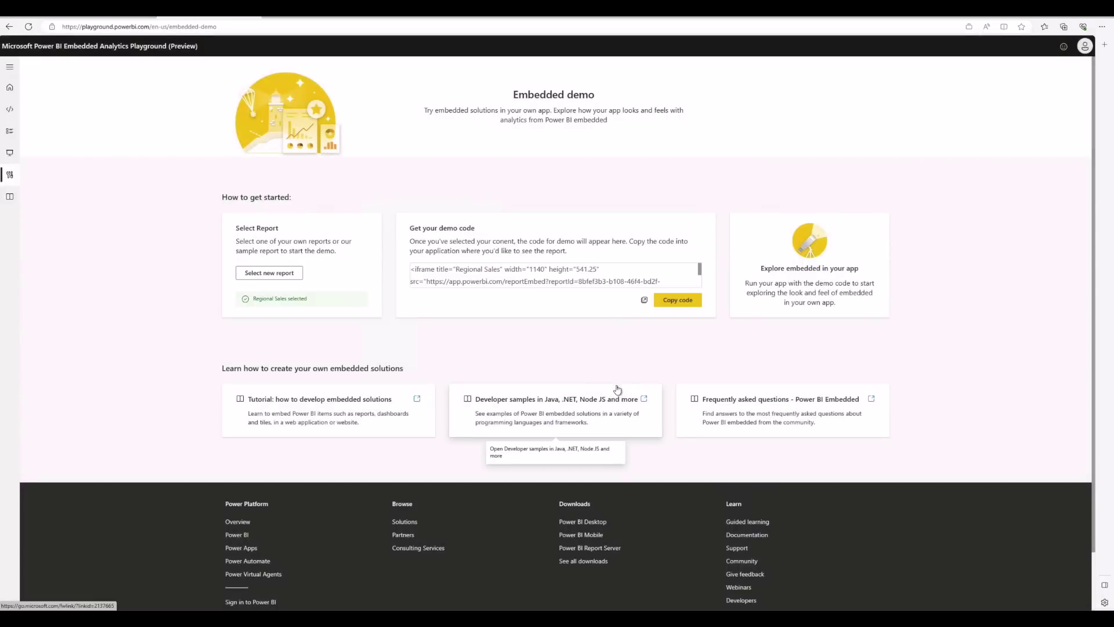
Review the full embed code snippet and copy the demo iframe code.
left_click(644, 300)
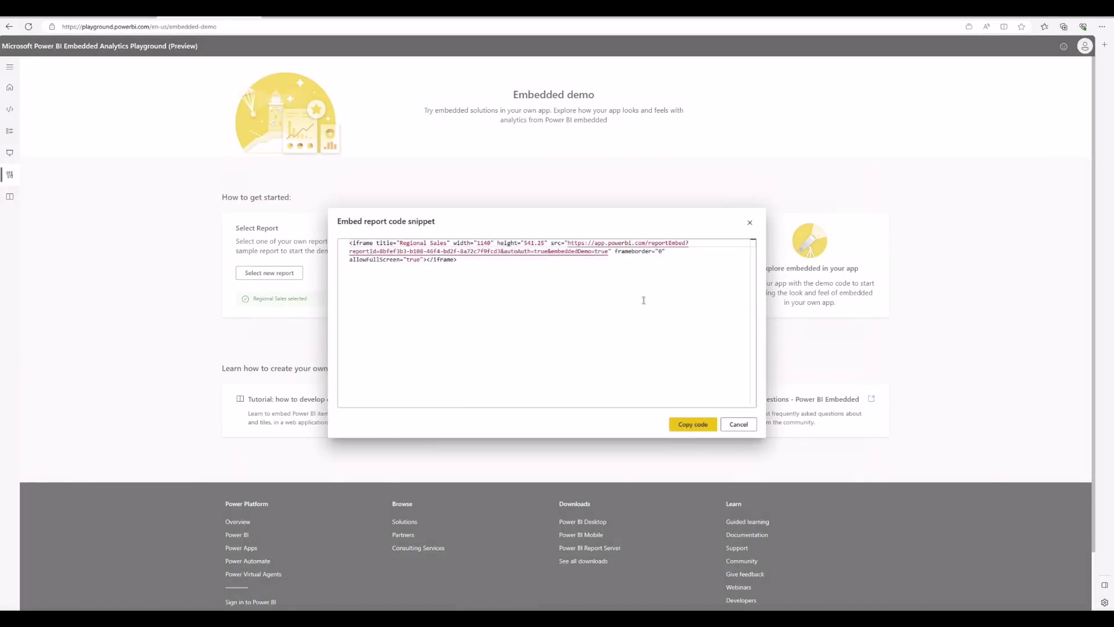
left_click(749, 224)
left_click(691, 300)
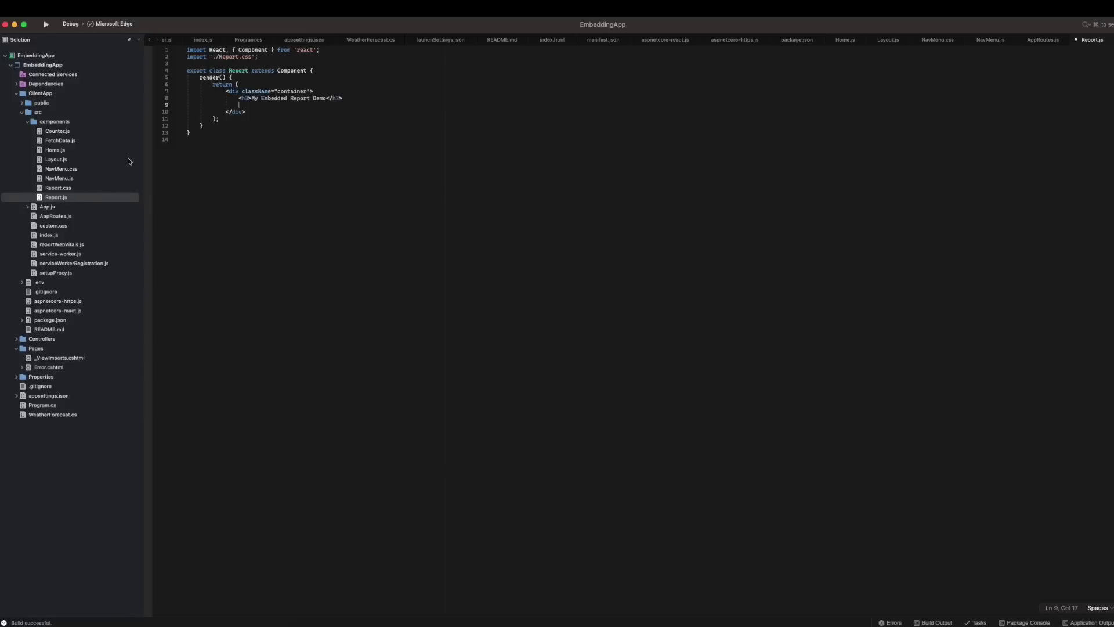
Paste the iframe into Report.js, run the app, and add className="iframe" to it.
key("super+v")
left_click(45, 26)
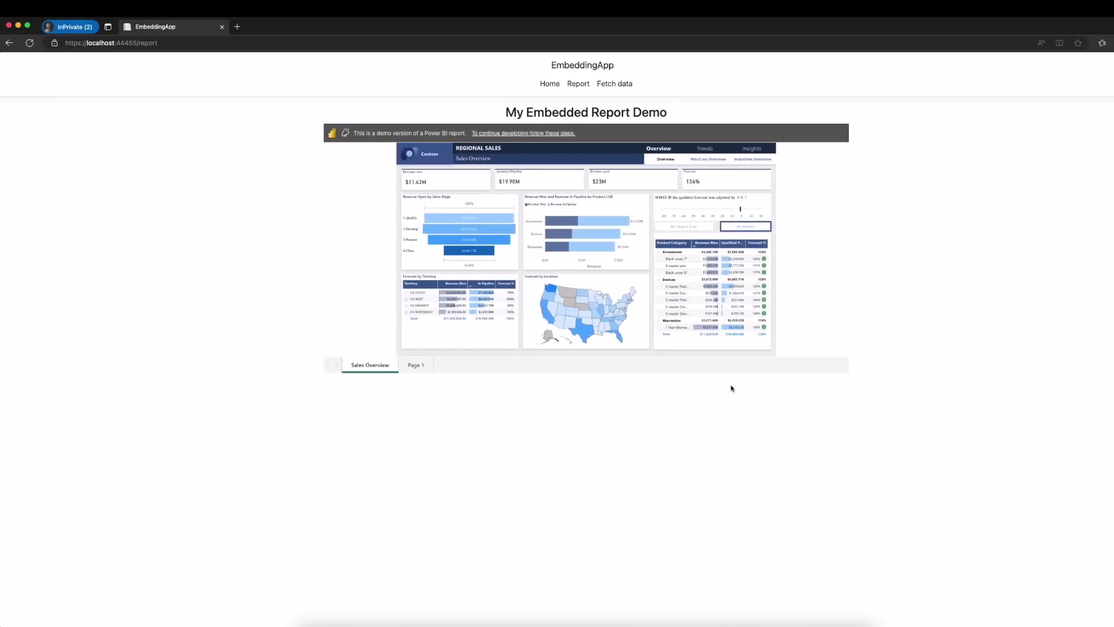
left_click(813, 364)
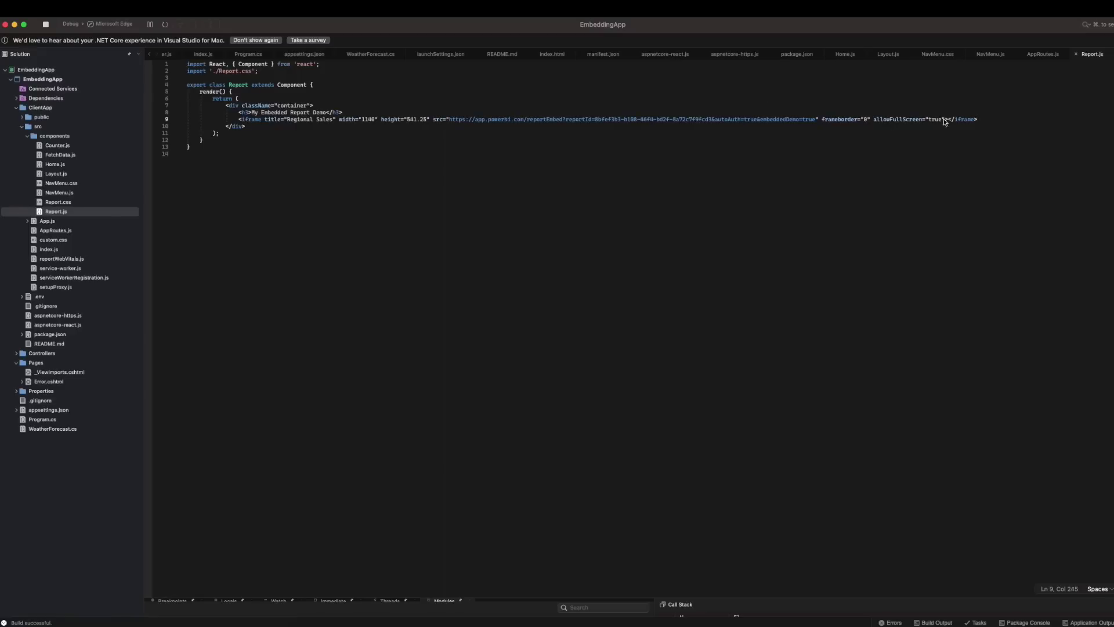
type("clas")
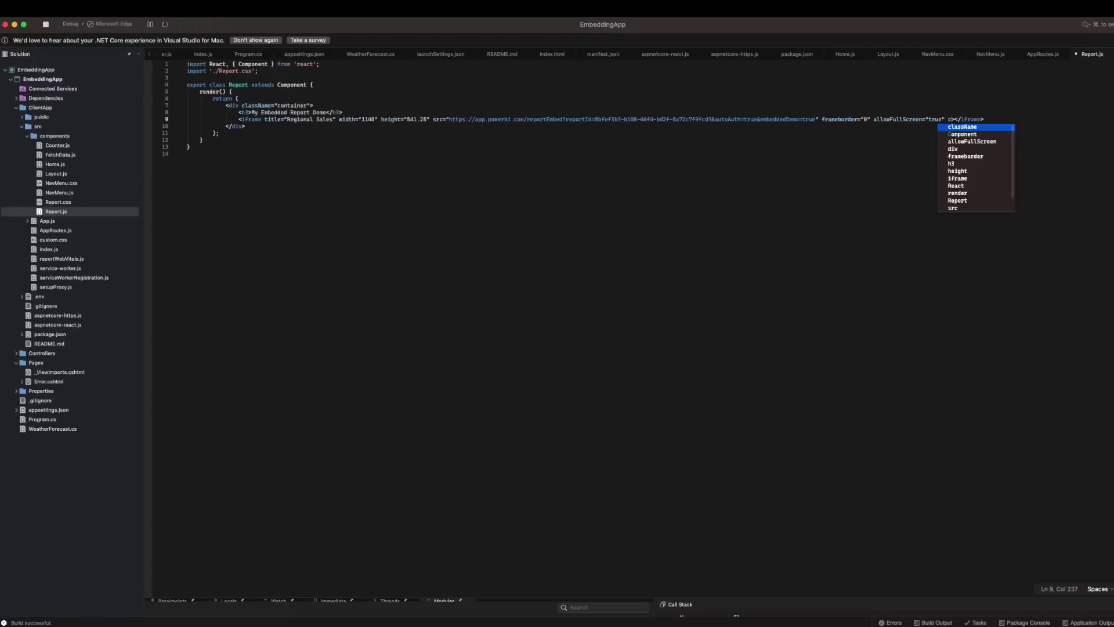
key("Tab")
type("=\"")
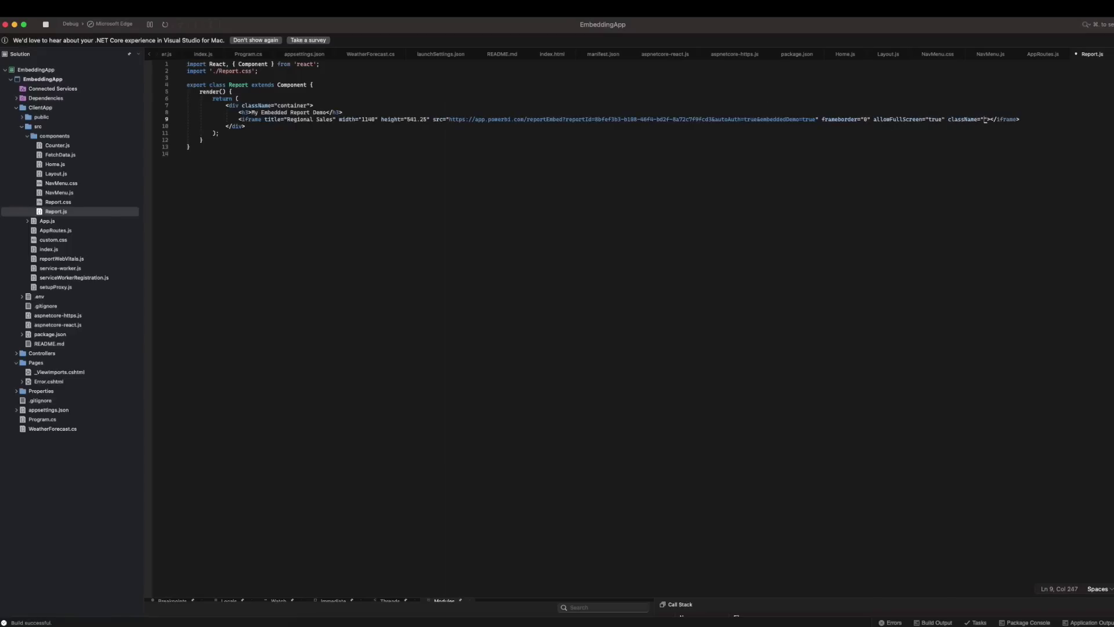
type("iframe\"")
key("super+Tab")
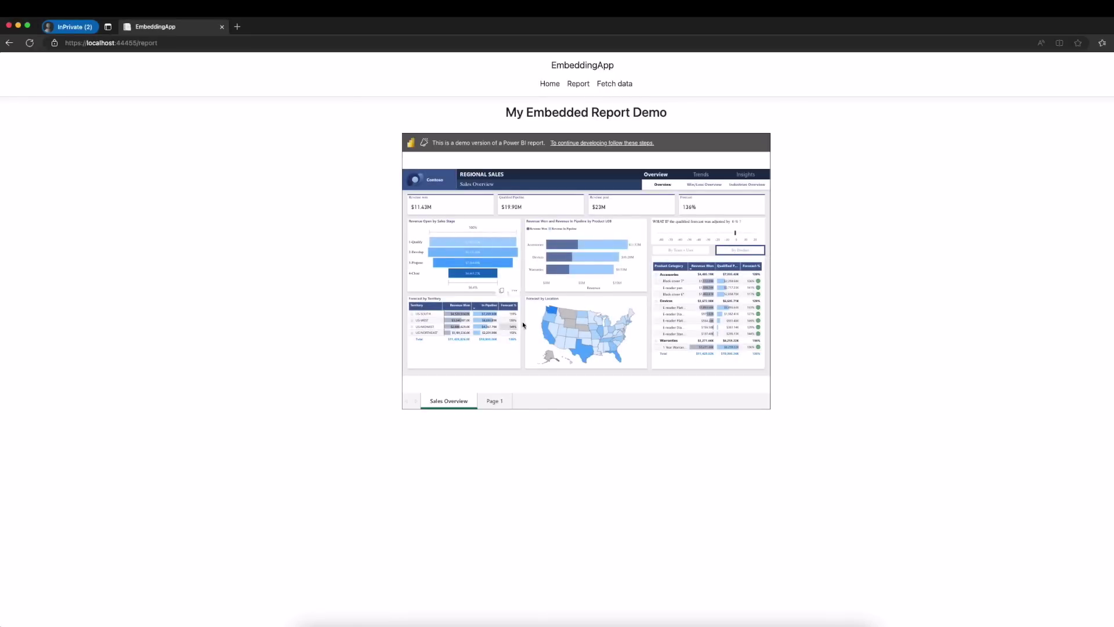
Follow the demo banner's 'To continue developing follow these steps' link.
left_click(633, 145)
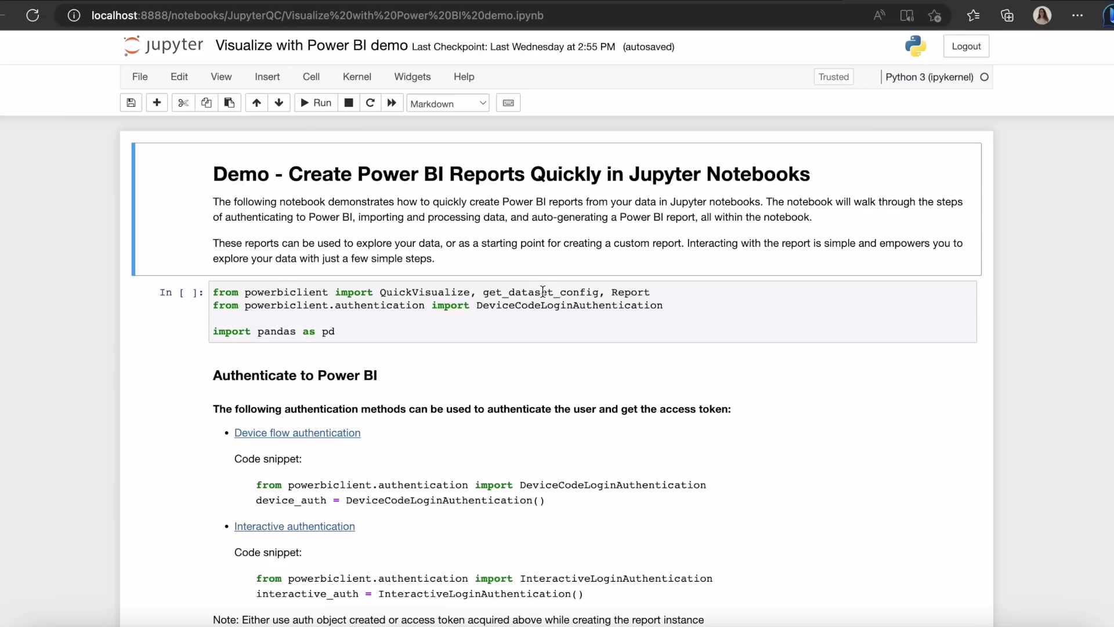
Run the powerbiclient import and device_auth cells, then sign in with the displayed device code.
key("shift+Return")
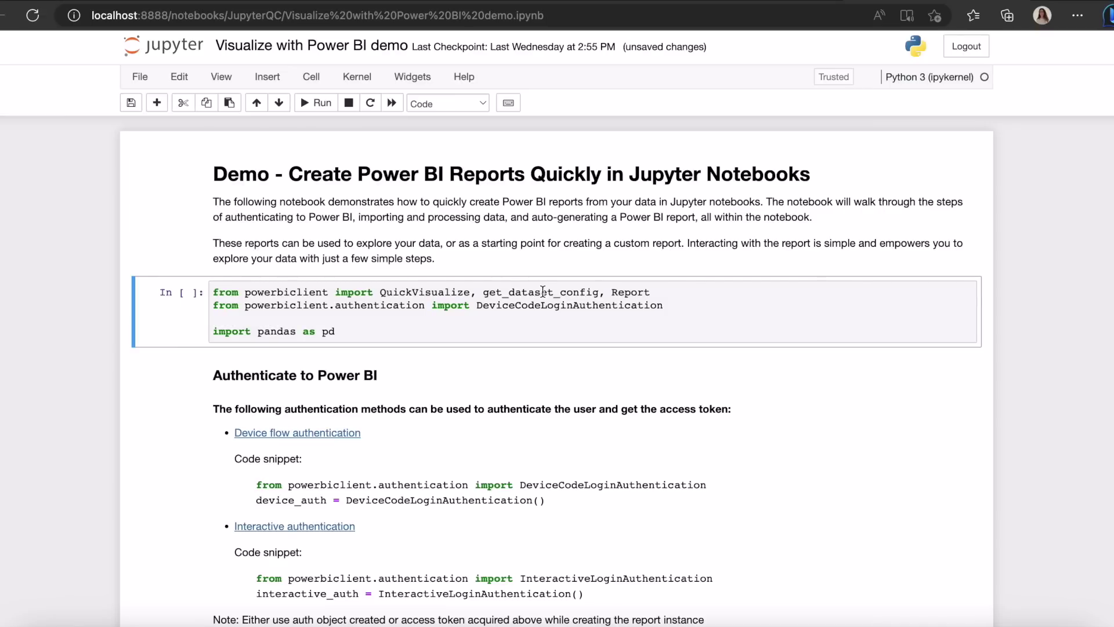
key("shift+Return")
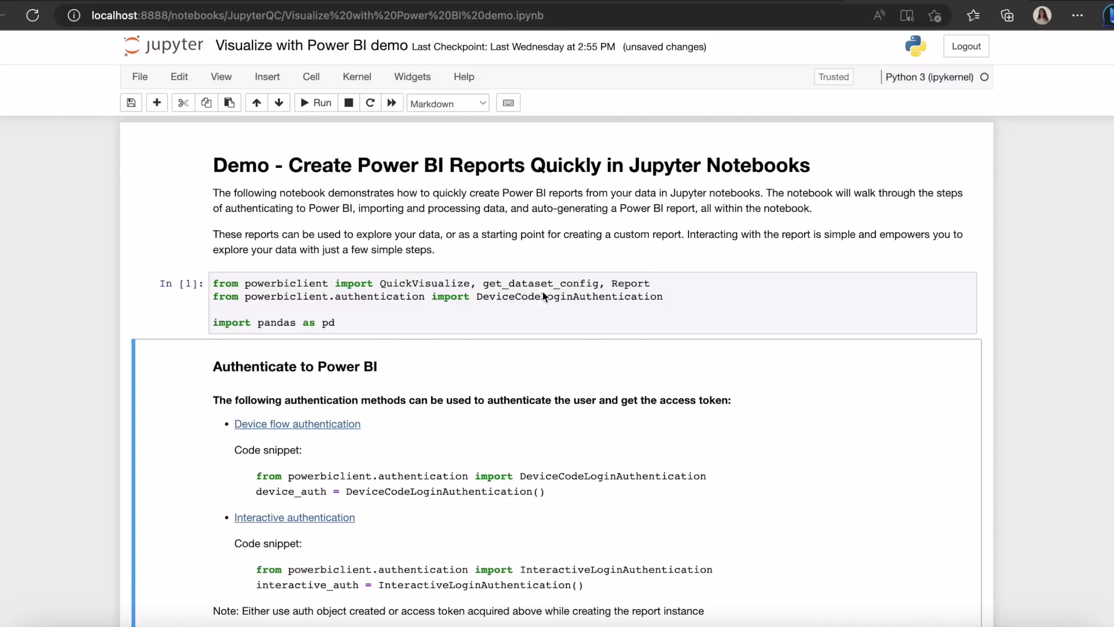
key("shift+Return")
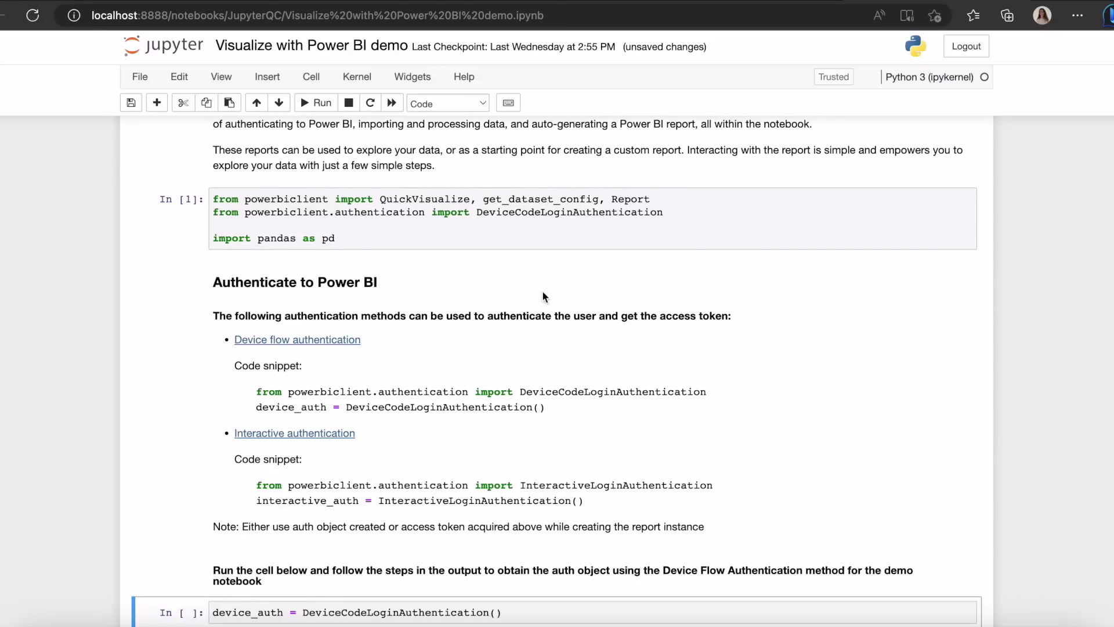
key("shift+Return")
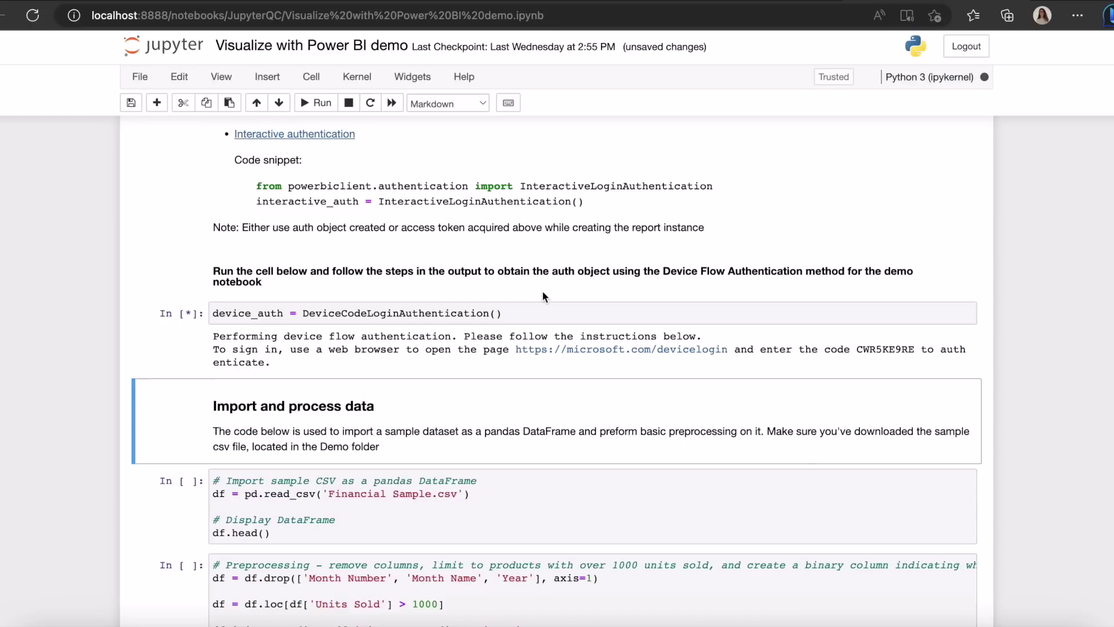
double_click(891, 350)
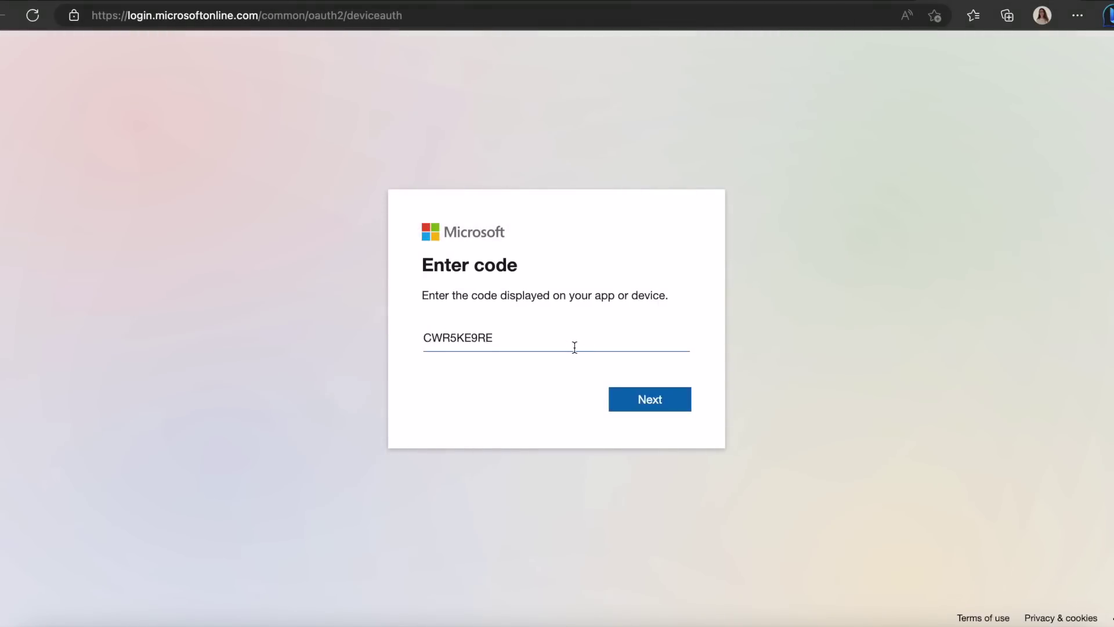
key("Return")
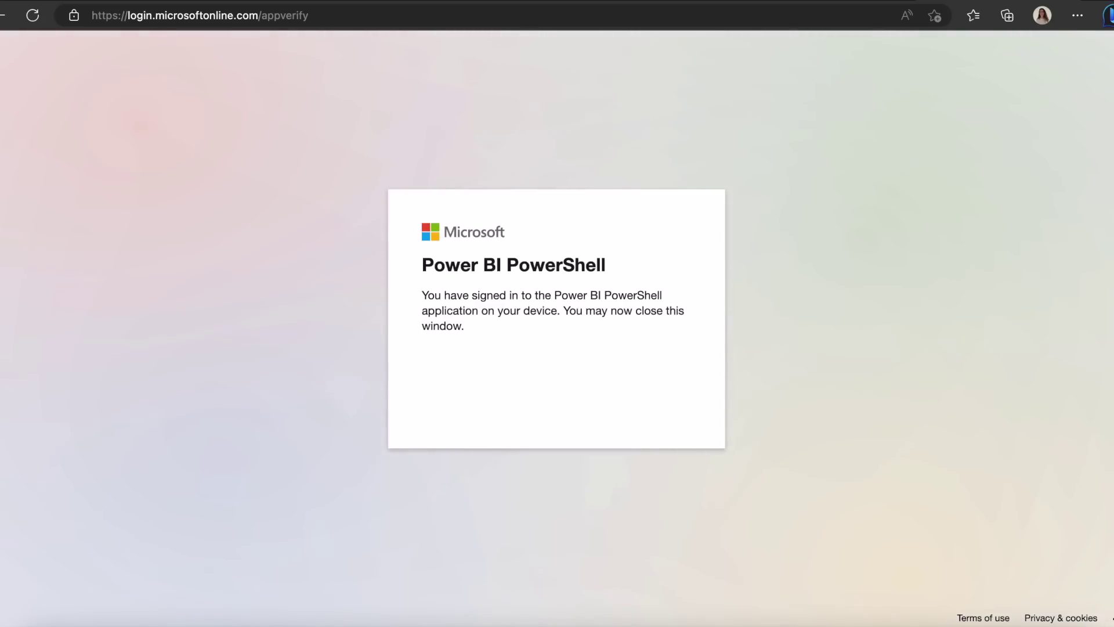
key("ctrl+w")
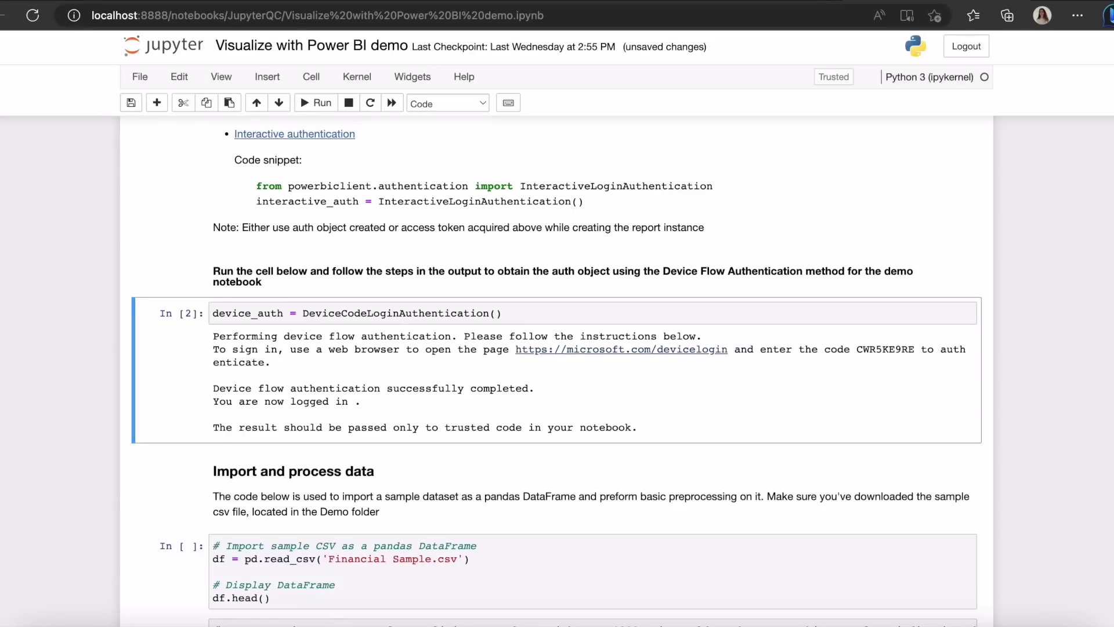
scroll(609, 395, "down", 1)
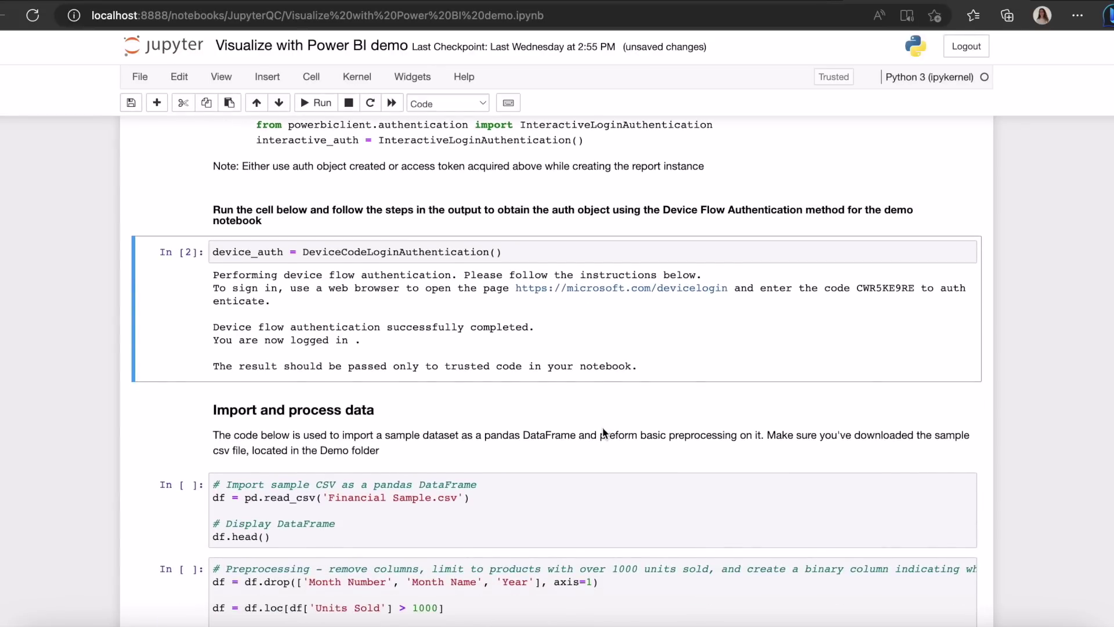
Run the read_csv cell to load Financial Sample.csv into a DataFrame and preview it.
left_click(596, 493)
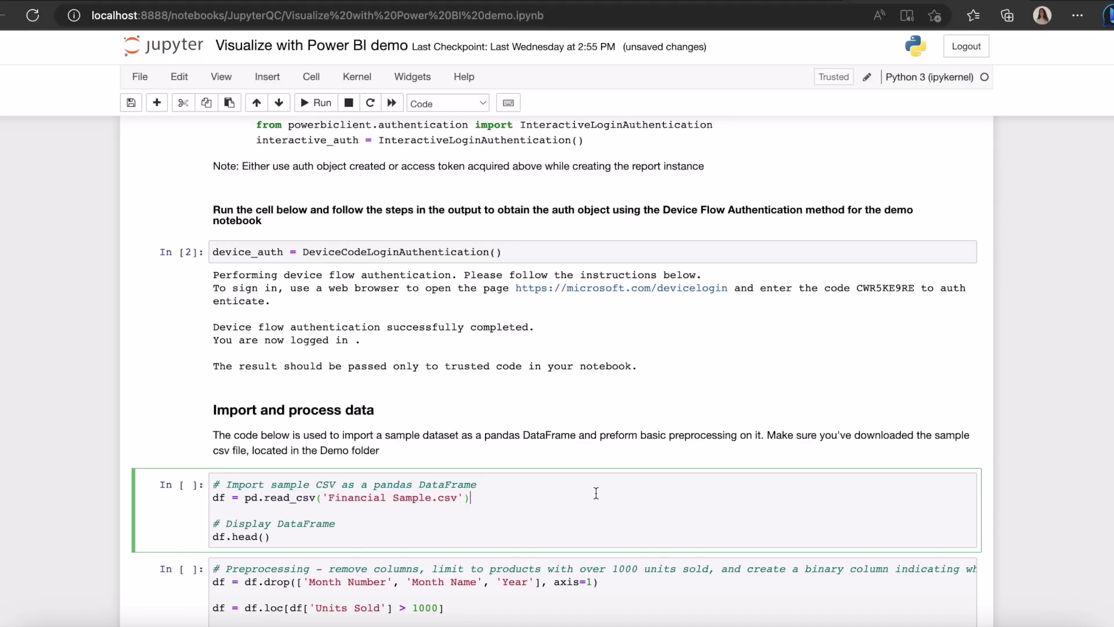
key("shift+Return")
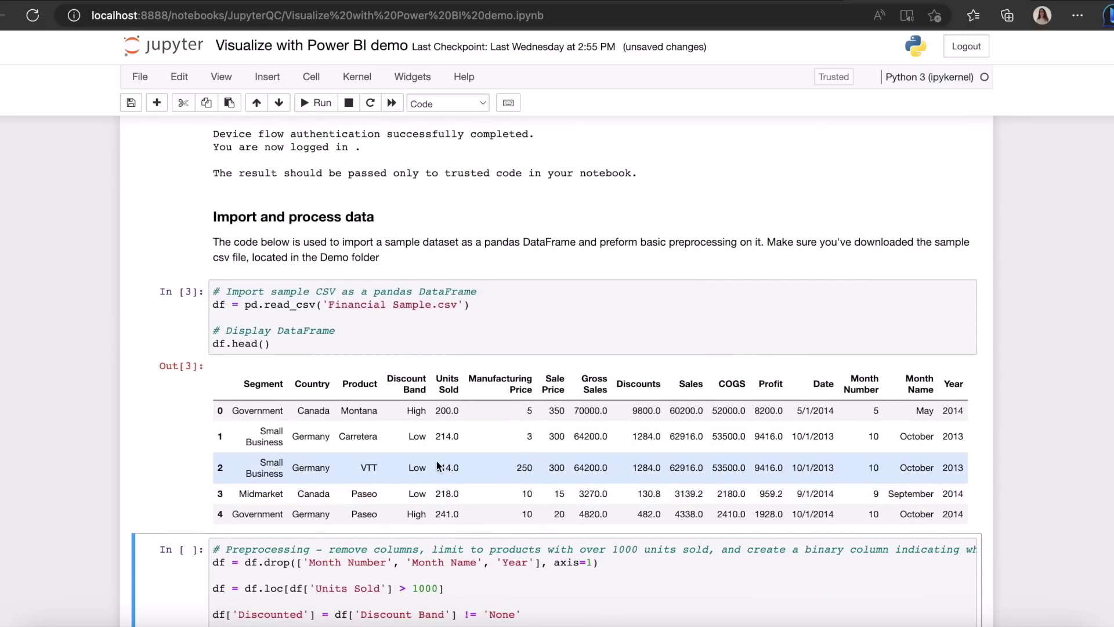
scroll(436, 461, "down", 2)
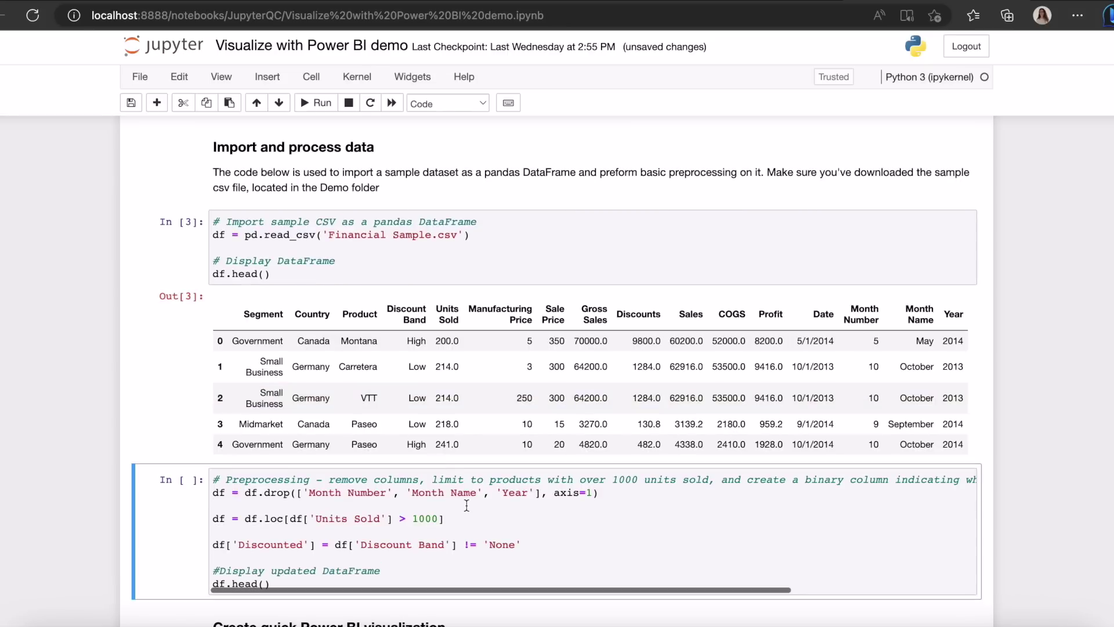
Run the preprocessing cell: keep units sold over 1000, drop month/year columns, add Discounted.
left_click(467, 506)
key("shift+Return")
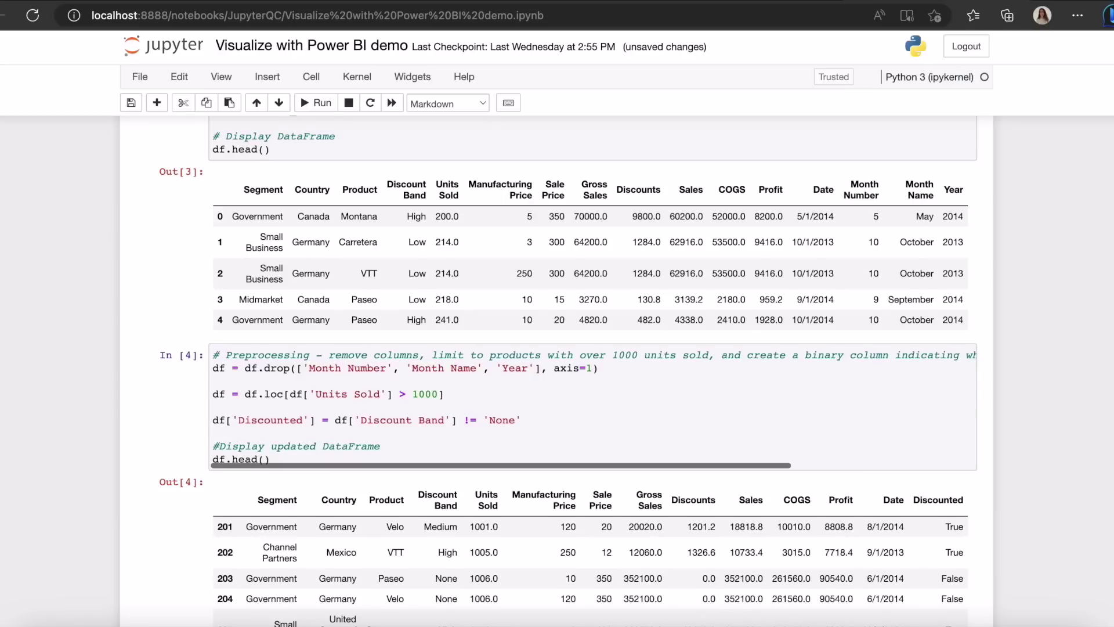
scroll(556, 371, "down", 2)
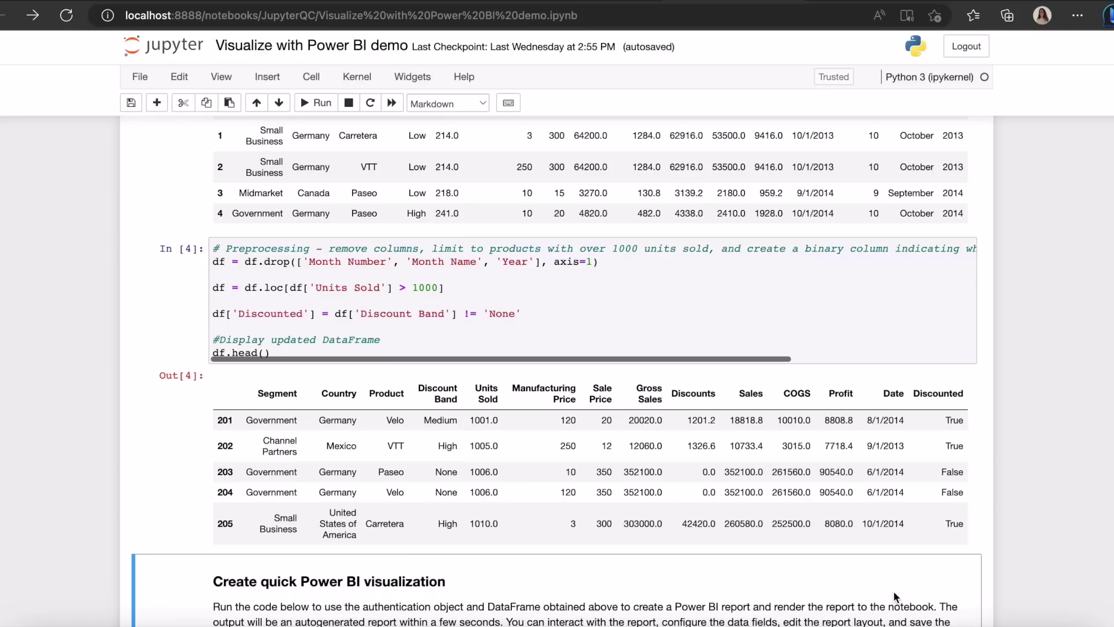
Run the QuickVisualize and PBI_visualize cells to build and render the quick summary report inline.
key("shift+Return")
key("shift+Return")
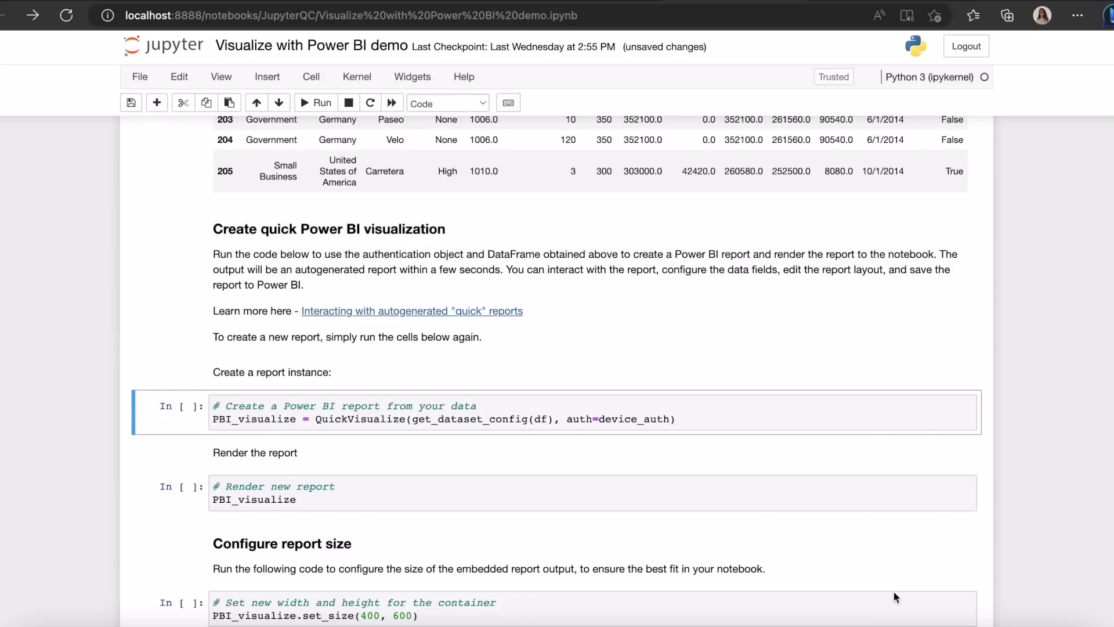
key("shift+Return")
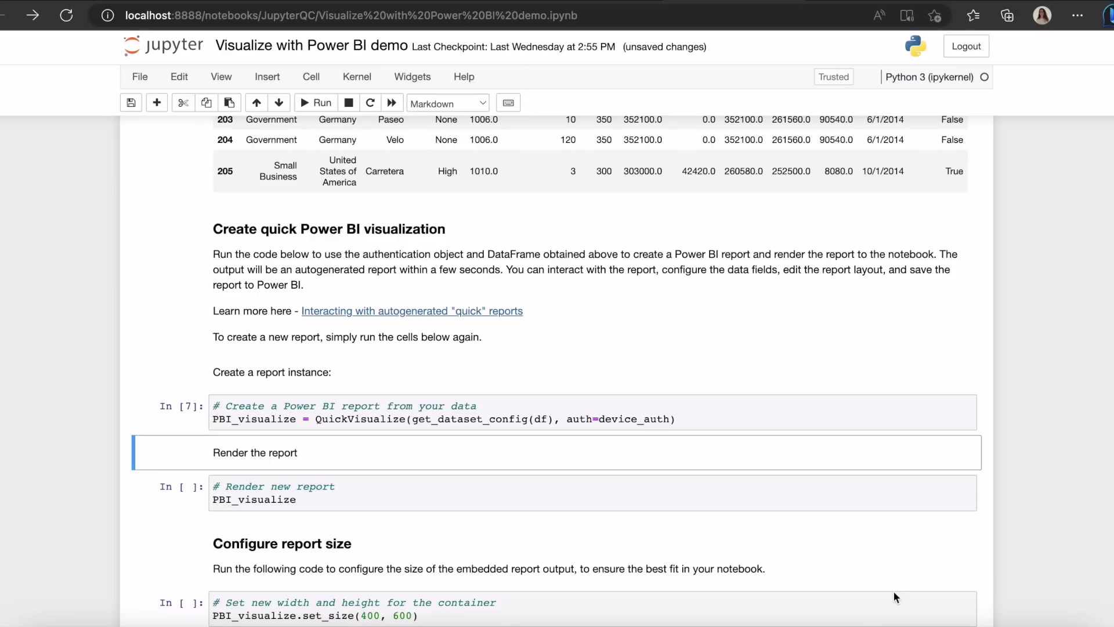
key("shift+Return")
key("shift+Return")
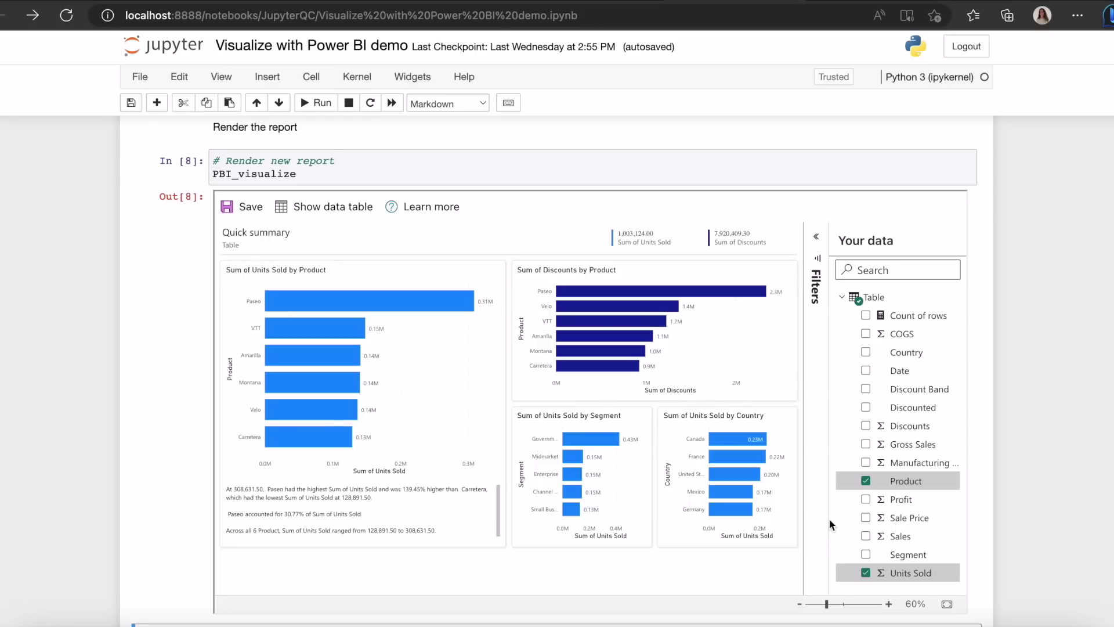
Swap Product for Segment in Your data and make Sum of Units Sold by Segment a pie chart.
left_click(866, 481)
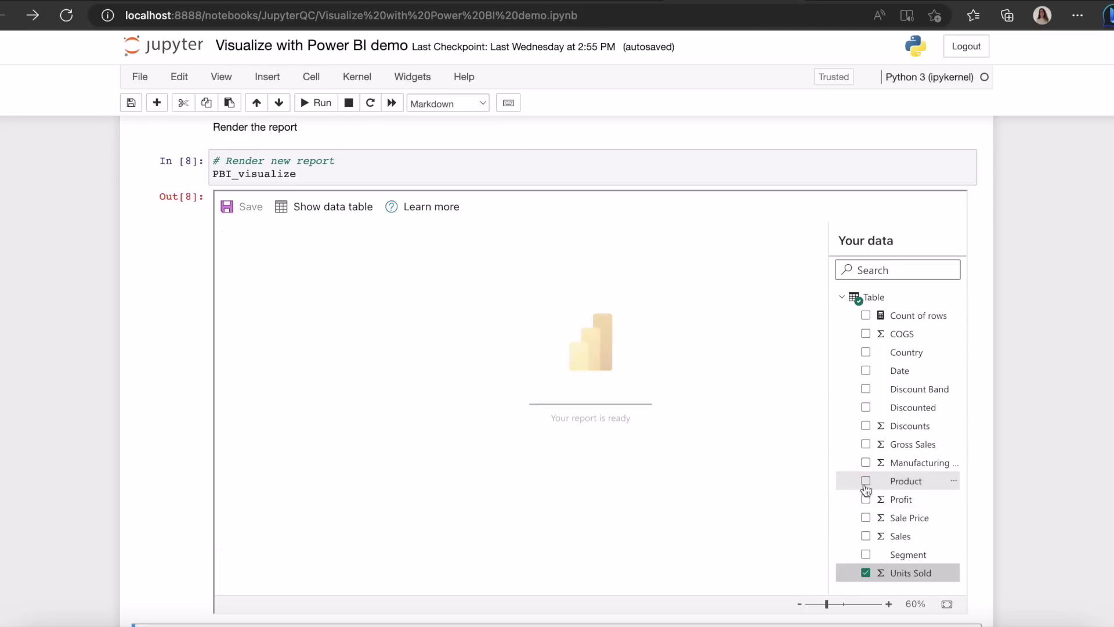
left_click(866, 555)
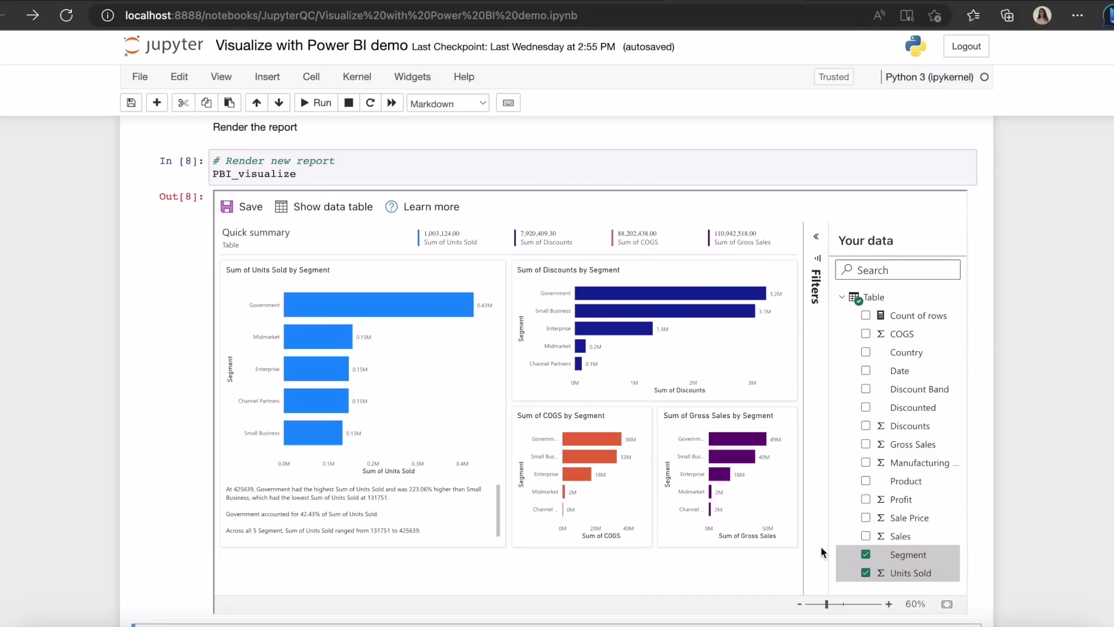
left_click(470, 257)
left_click(575, 332)
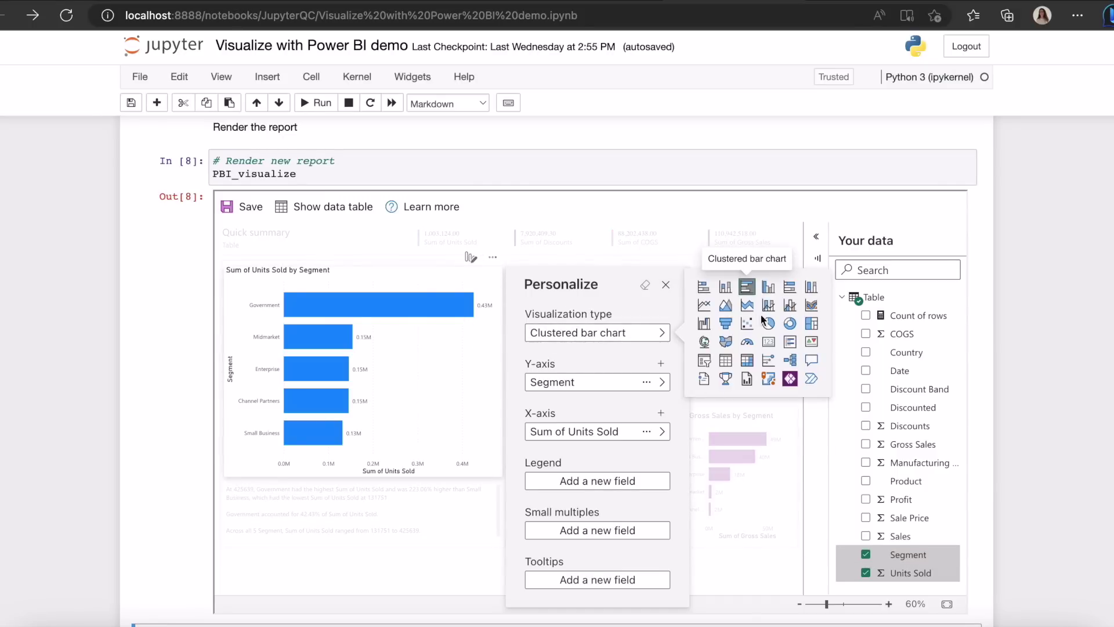
left_click(768, 324)
left_click(659, 212)
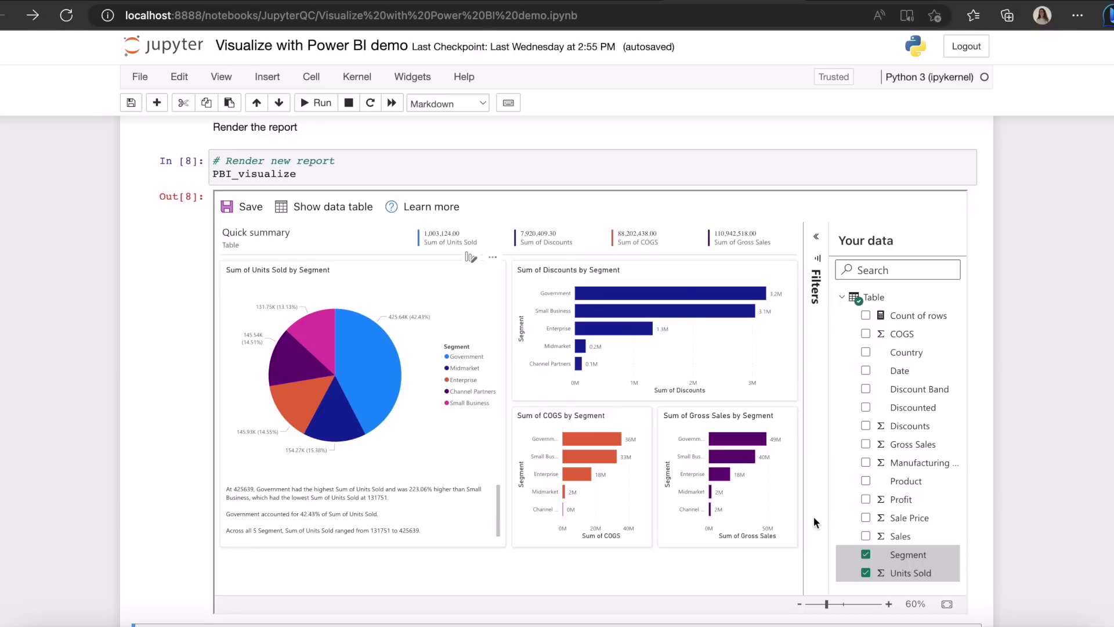
Save the report as 'Sales' in the test workspace, then open it in Power BI.
left_click(249, 218)
type("Sales")
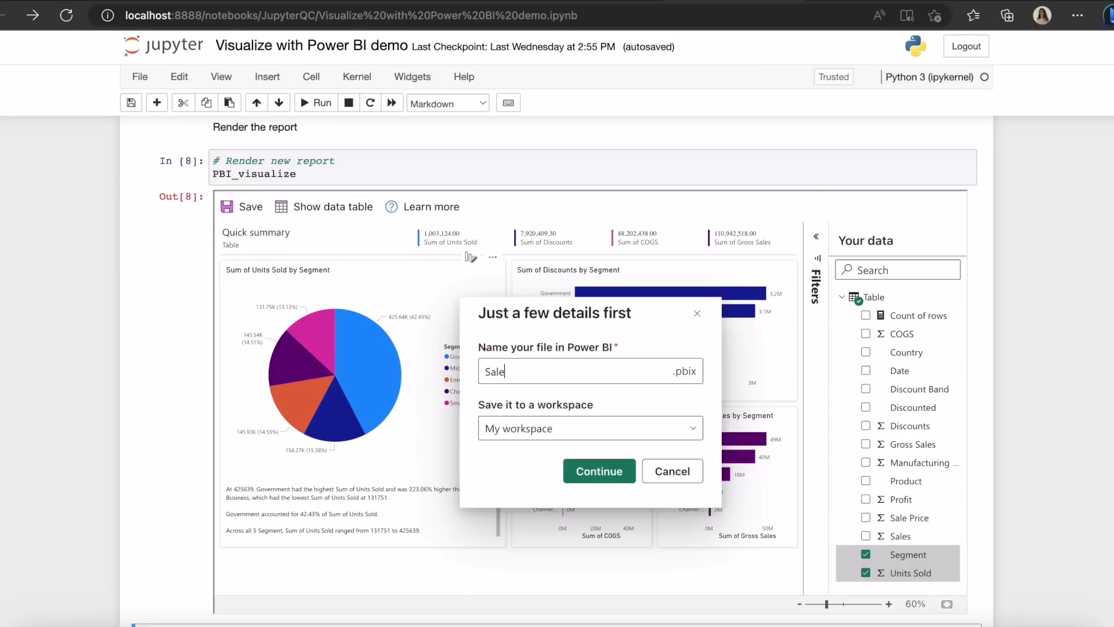
left_click(536, 430)
key("n")
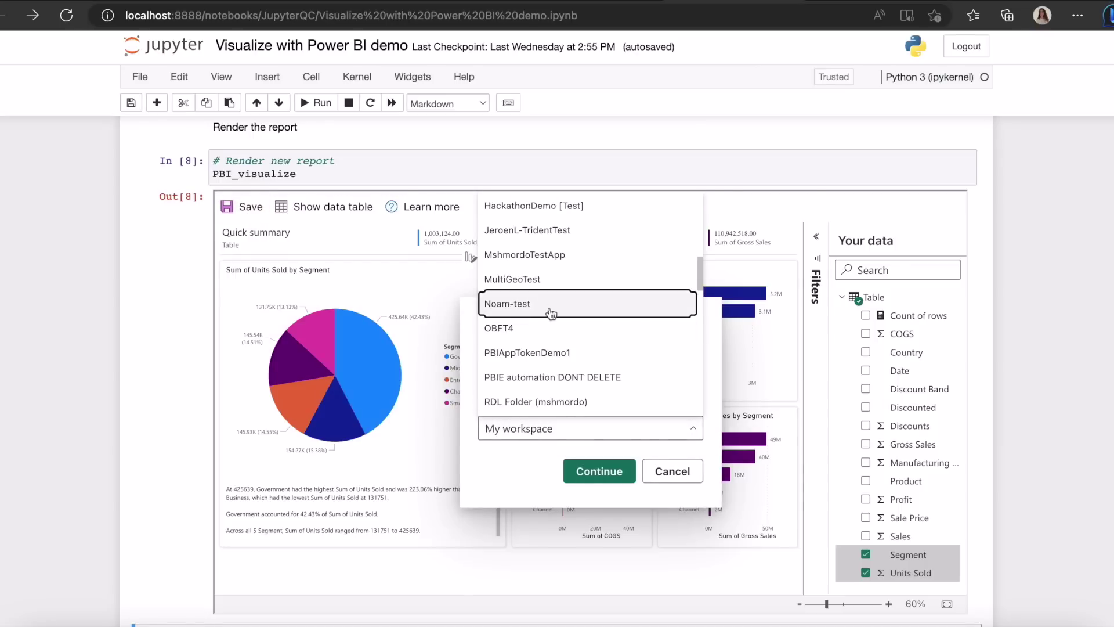
left_click(625, 306)
left_click(595, 471)
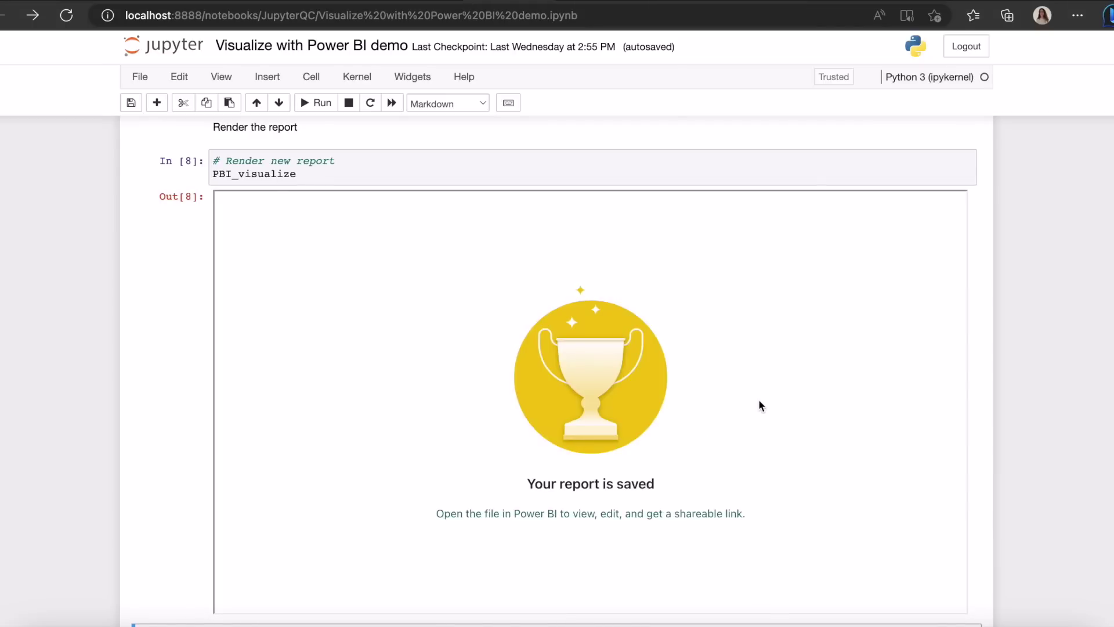
left_click(704, 514)
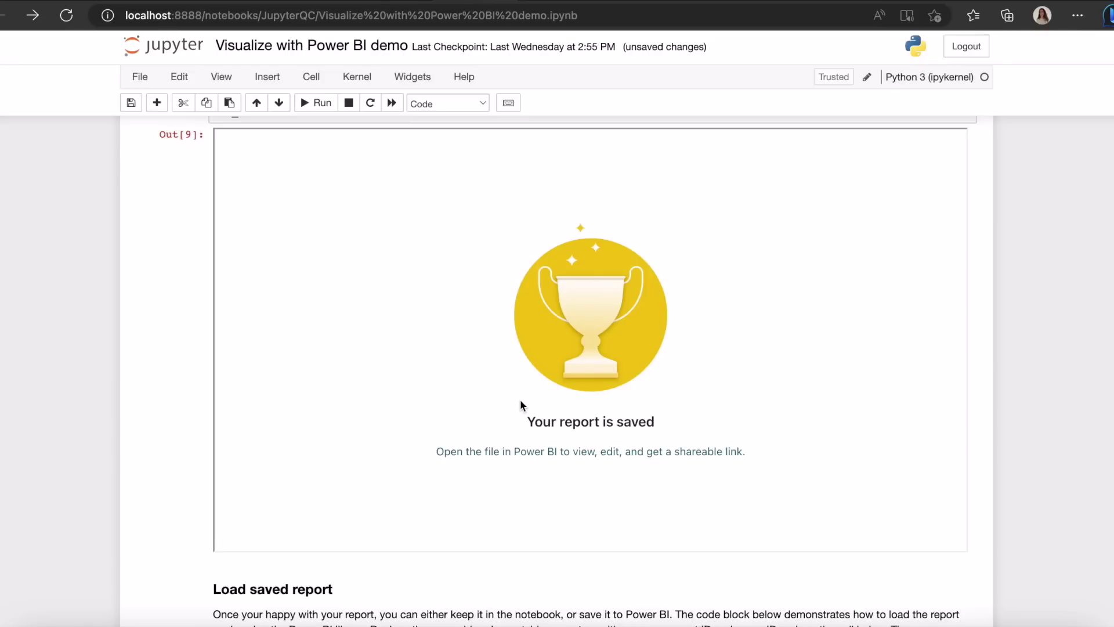
Run the group_id/report_id cell and the #render report cell to display the saved Sales report.
scroll(520, 400, "down", 5)
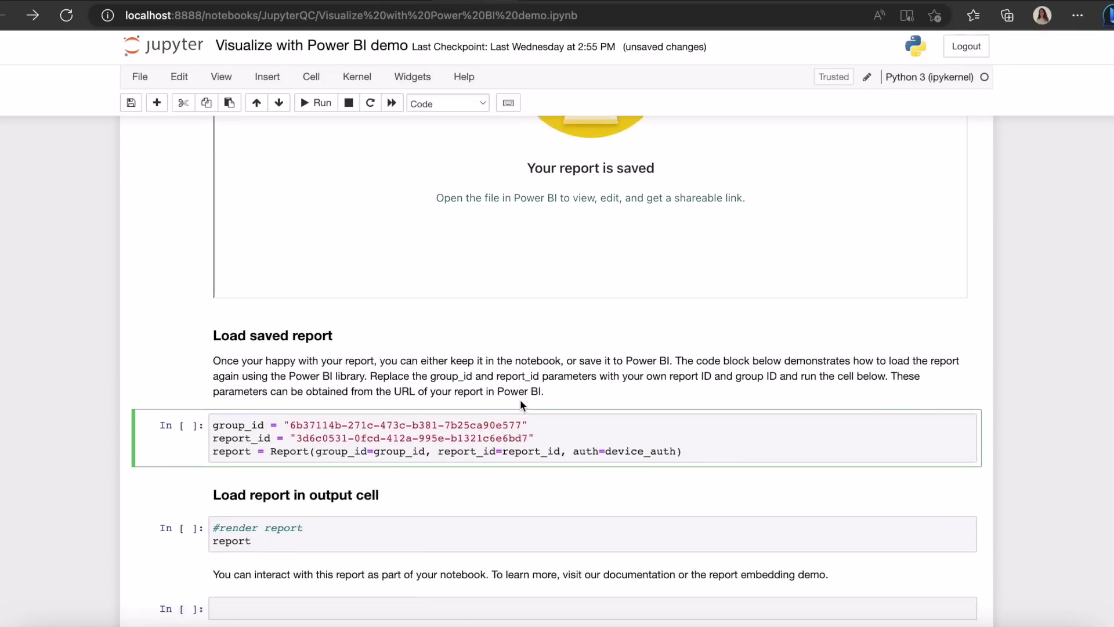
left_click(528, 422)
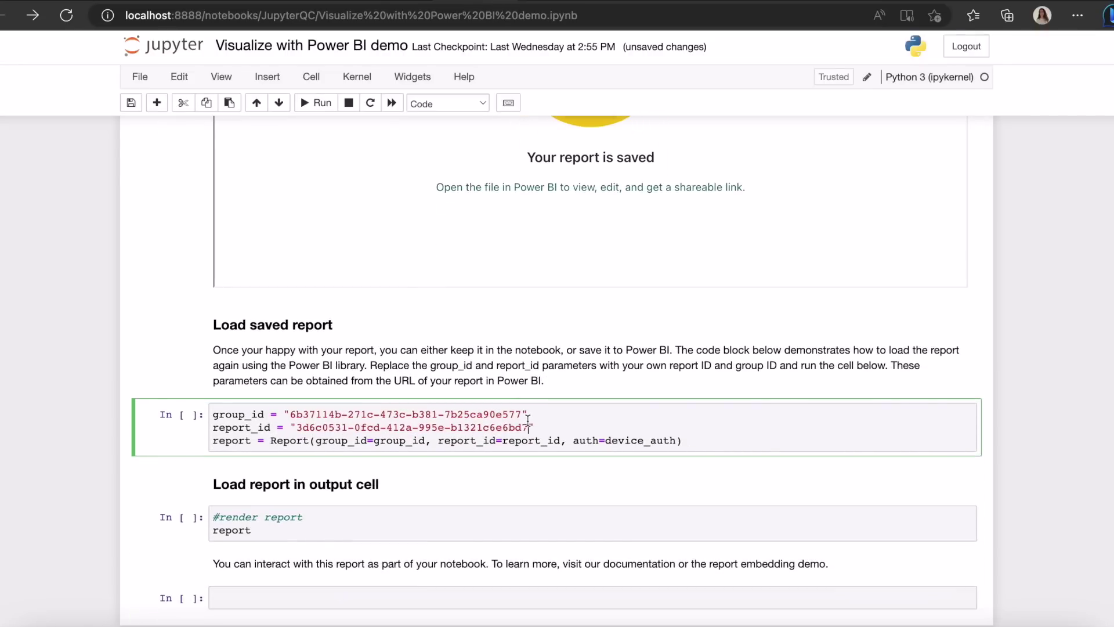
key("shift+Return")
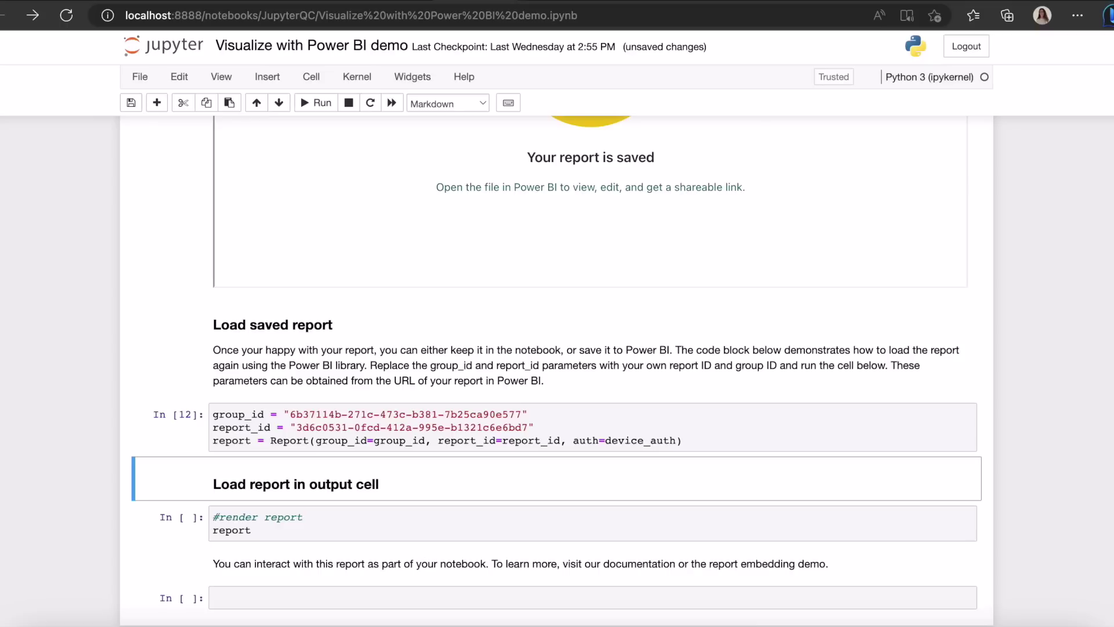
key("shift+Return")
key("shift+Return")
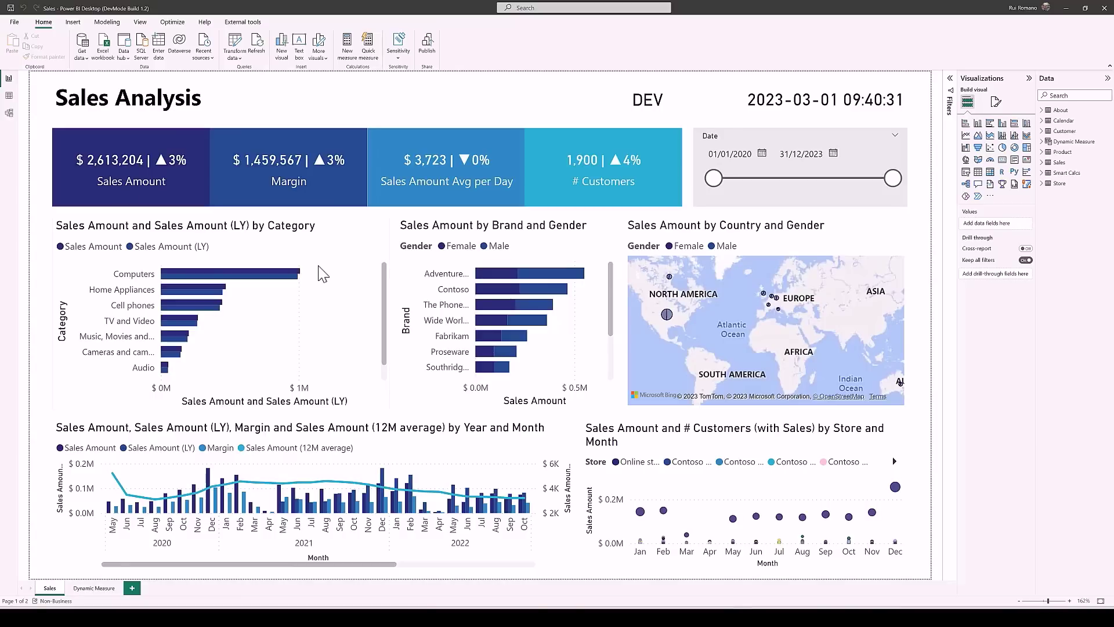
Open the File menu for the Sales Analysis report in Power BI Desktop.
left_click(14, 22)
Save As with type Power BI project files (*.pbip), keeping the name Sales.
left_click(29, 79)
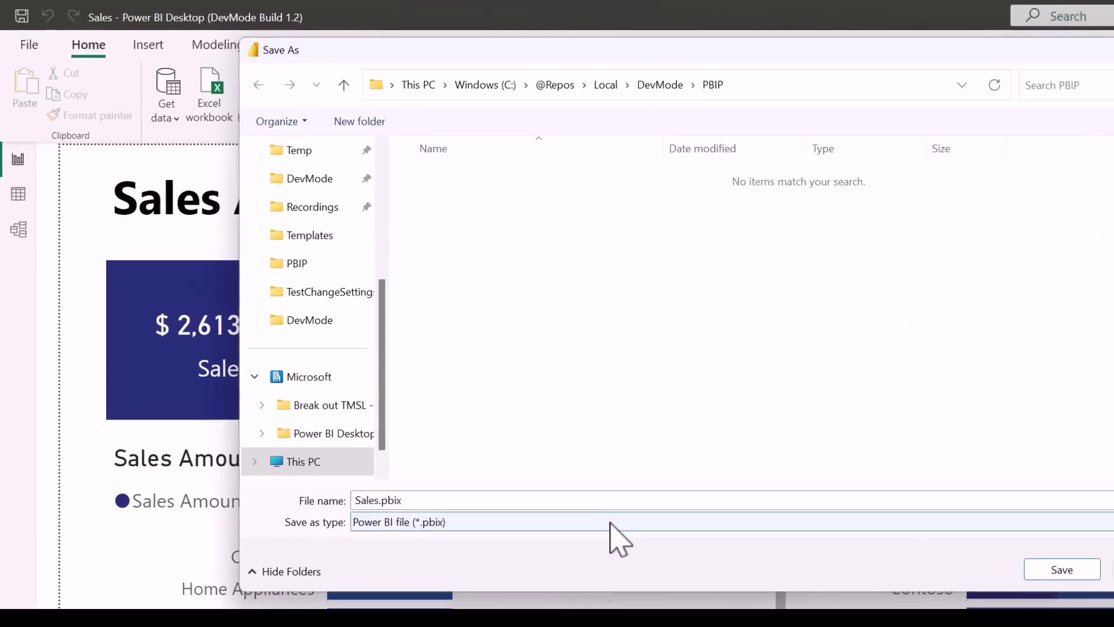
left_click(285, 257)
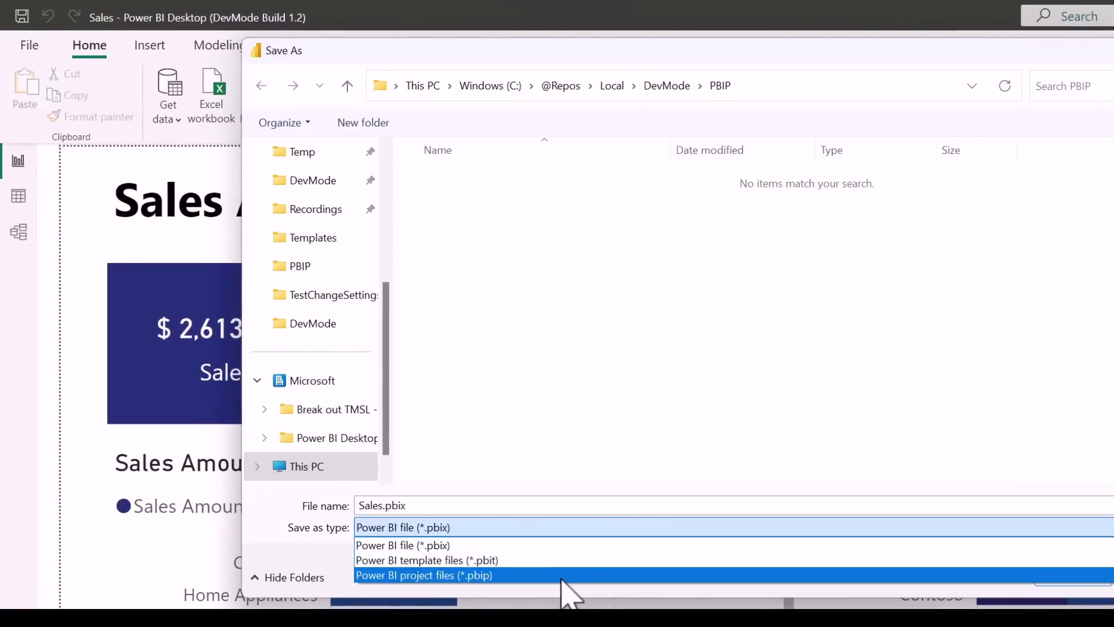
left_click(562, 576)
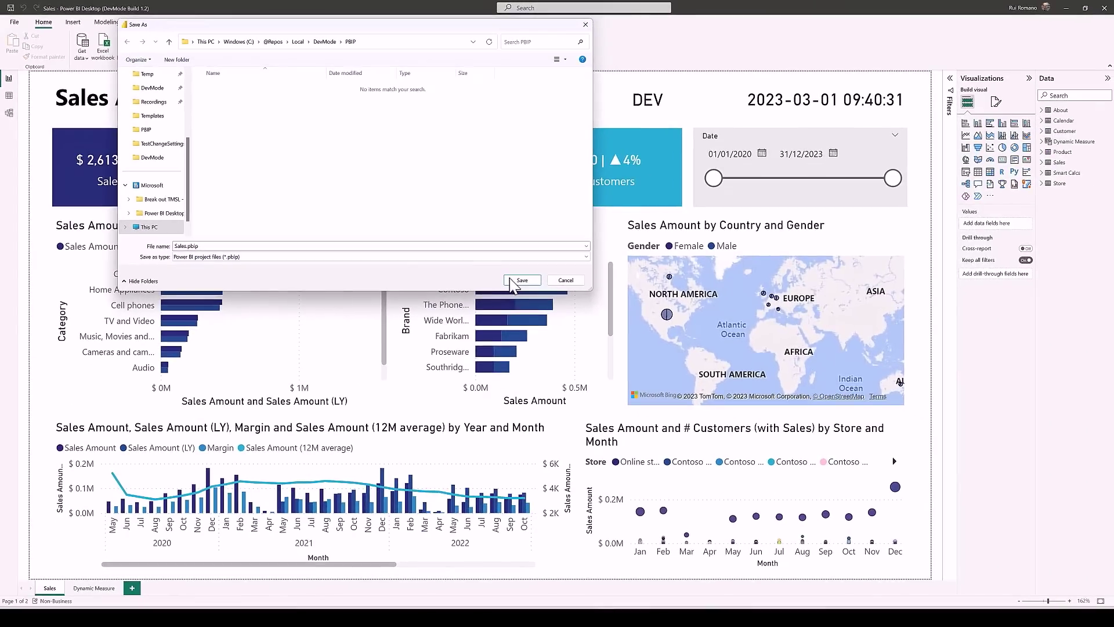
left_click(512, 281)
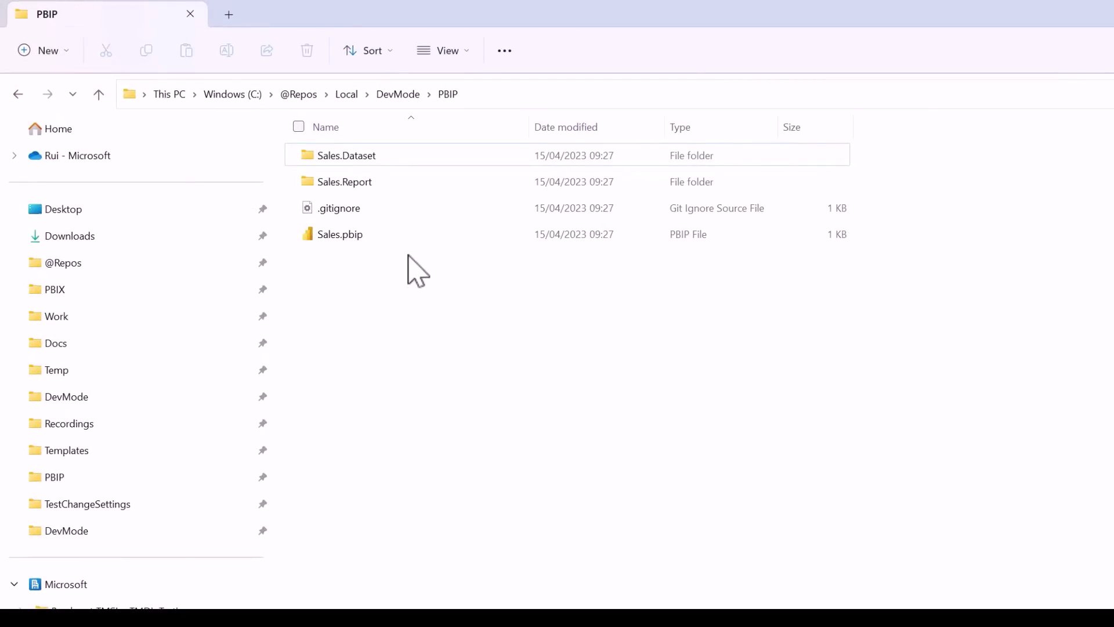
Browse into the project's Sales.Dataset folder to list model.bim and the other definition files.
left_click(382, 183)
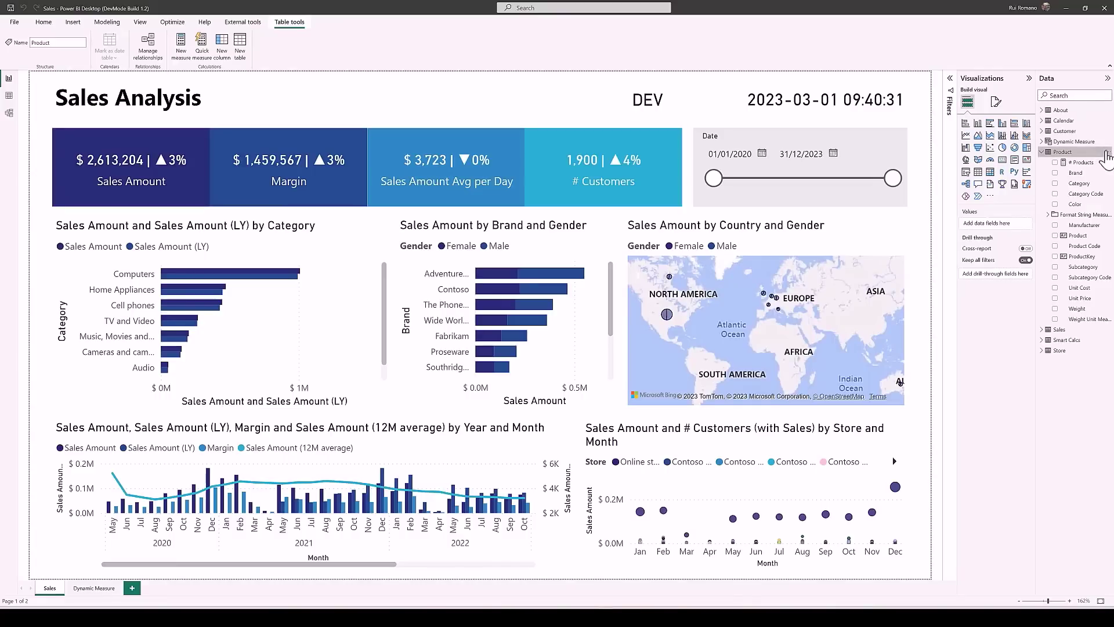
left_click(1108, 153)
left_click(1080, 169)
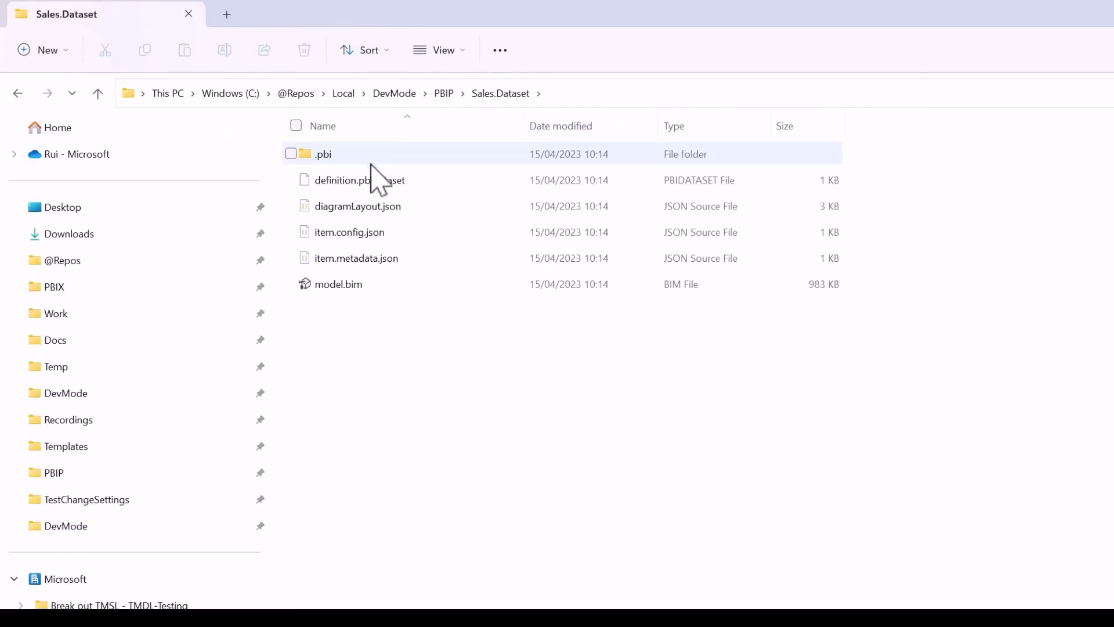
Open model.bim in Tabular Editor and duplicate the Product table from the Tables list.
double_click(358, 283)
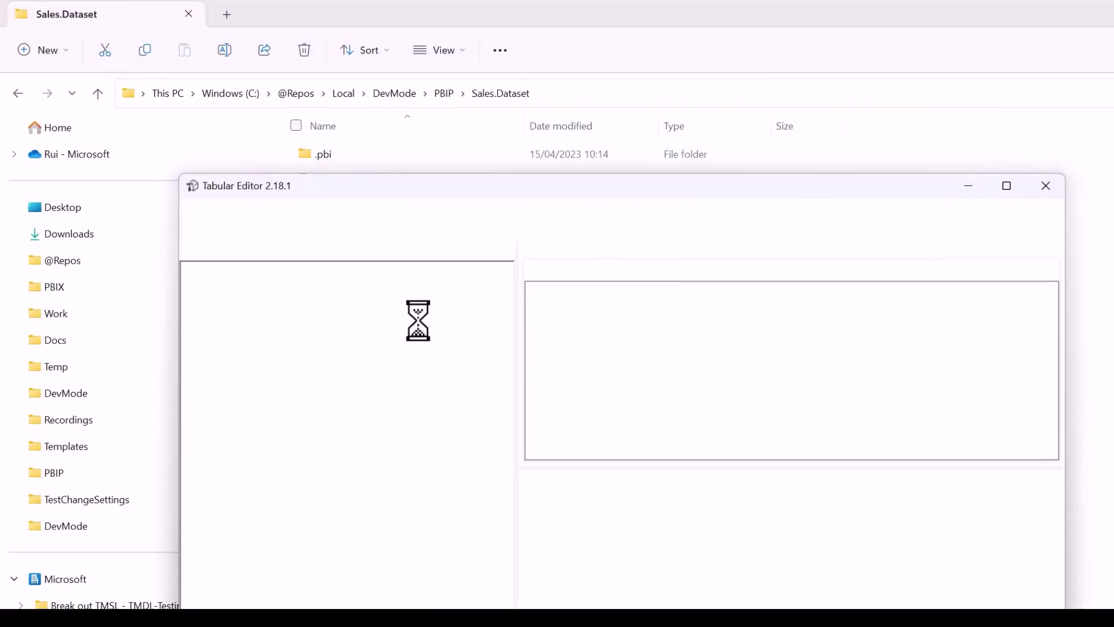
left_click_drag(574, 204, 642, 231)
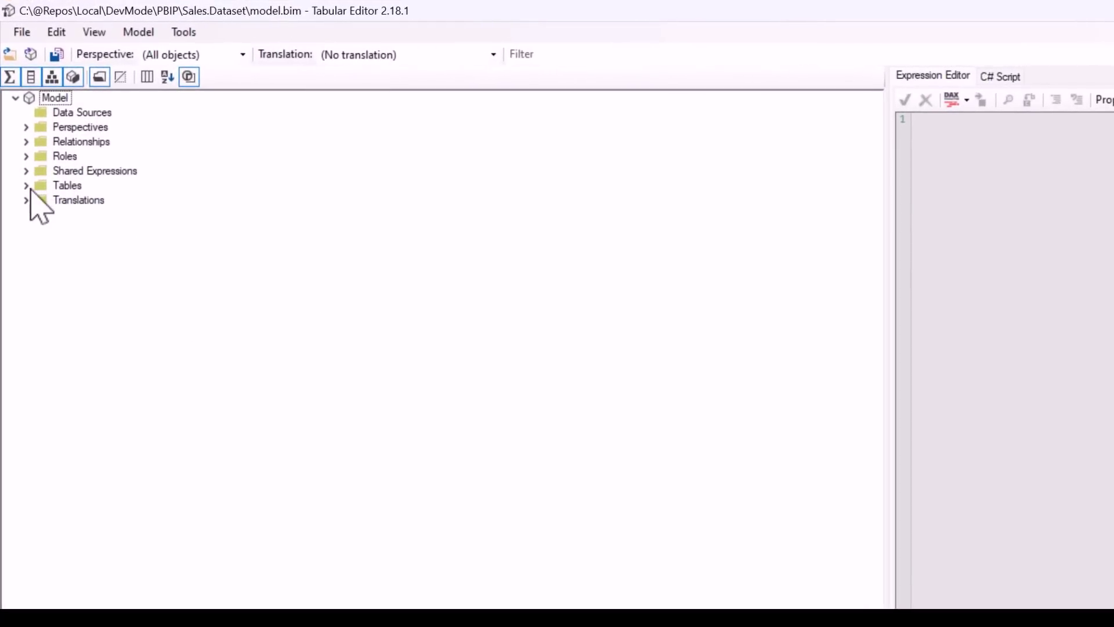
left_click(26, 186)
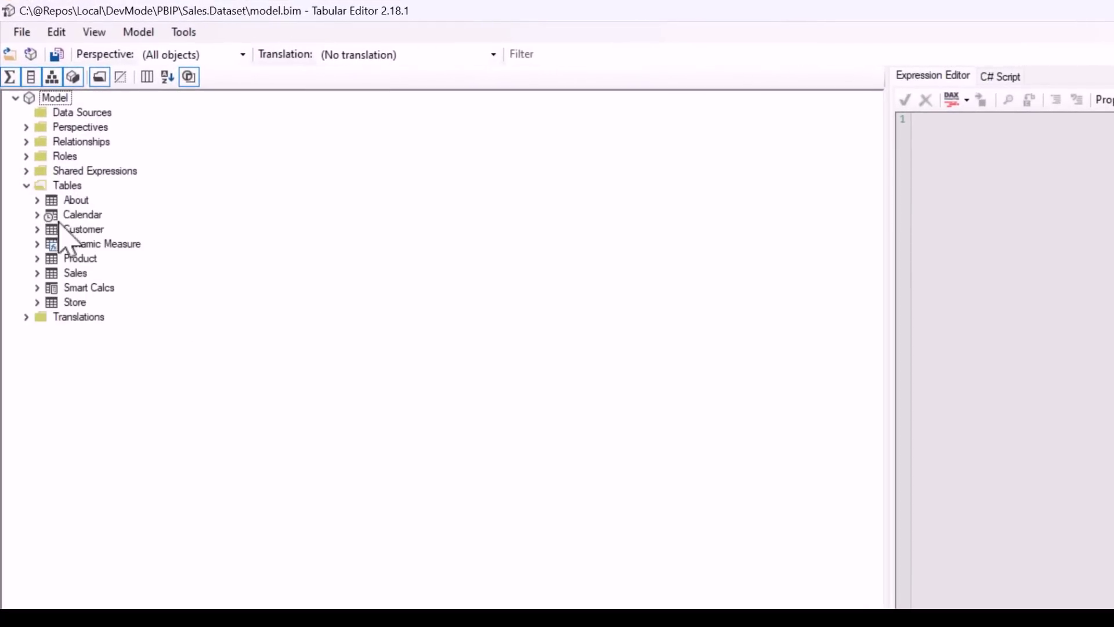
double_click(58, 257)
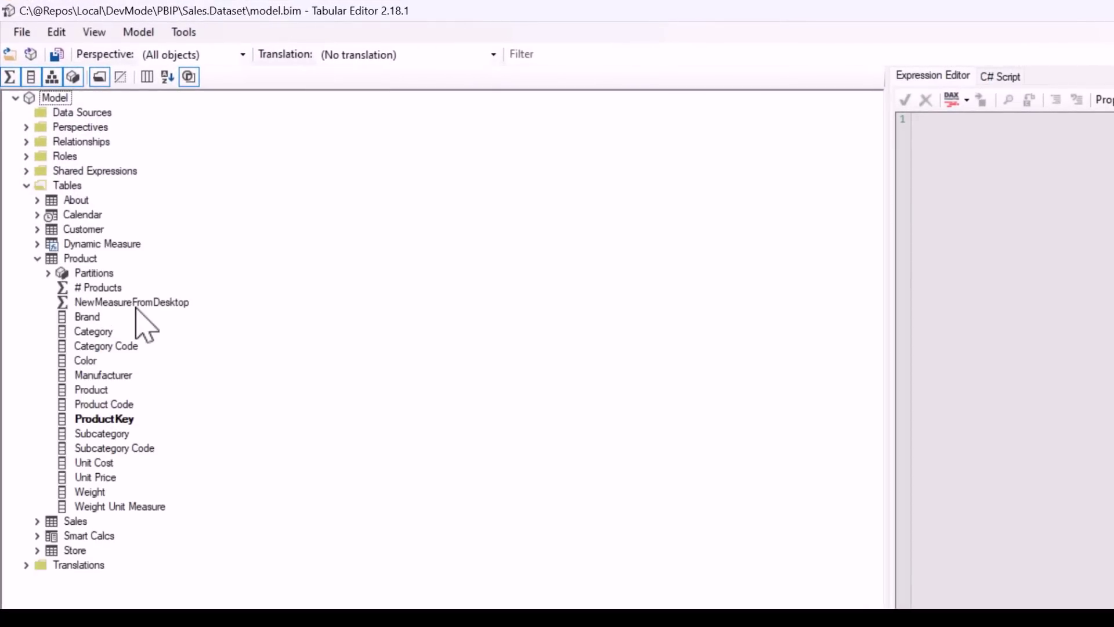
double_click(80, 259)
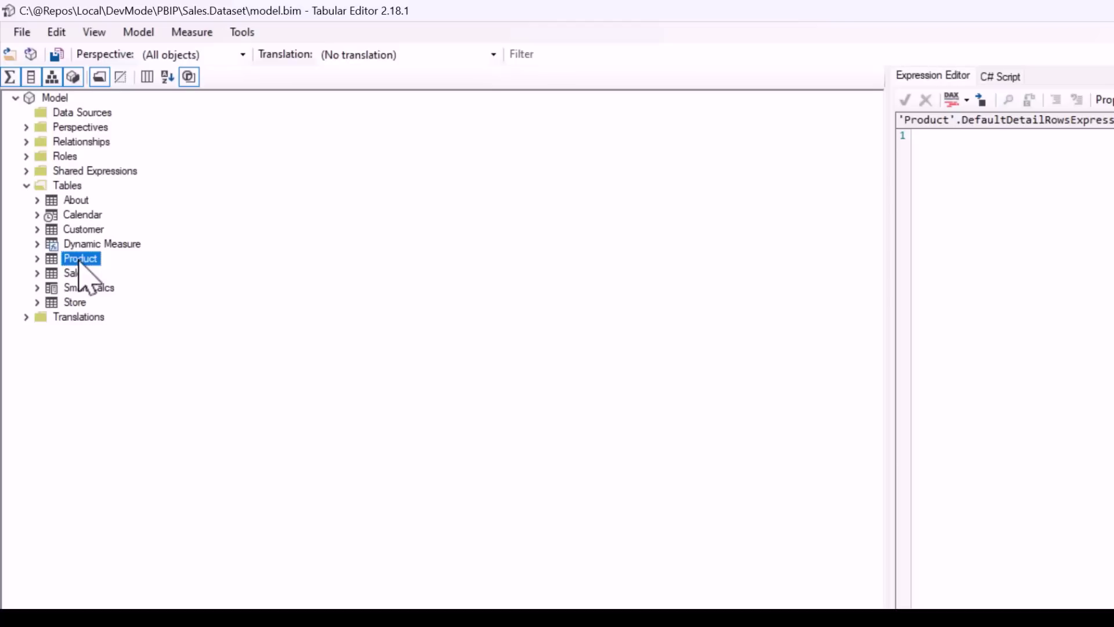
right_click(80, 261)
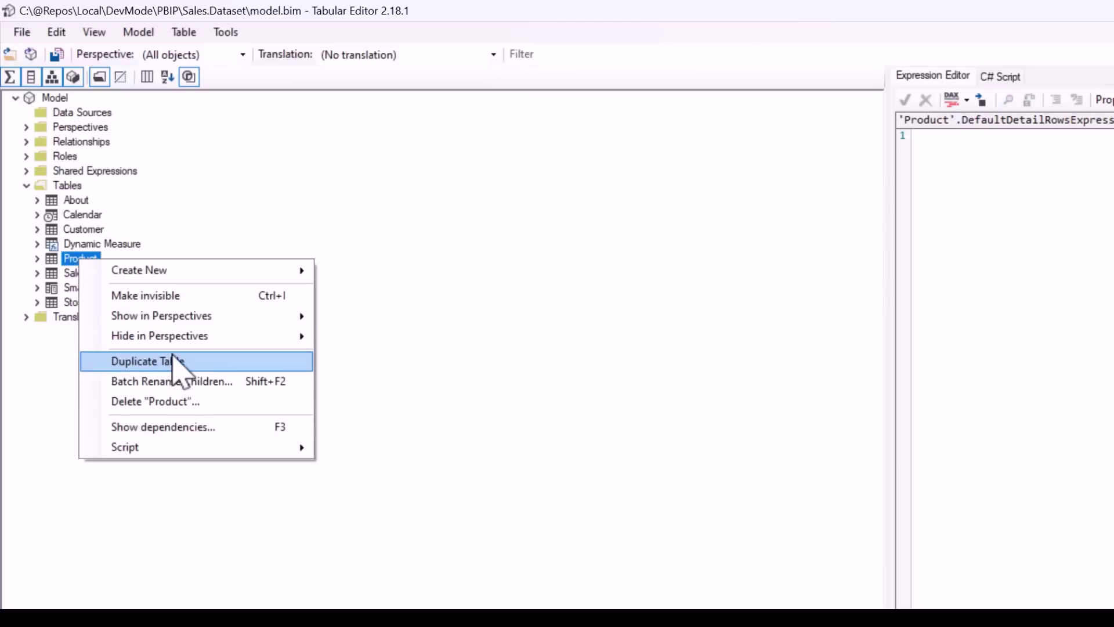
left_click(174, 363)
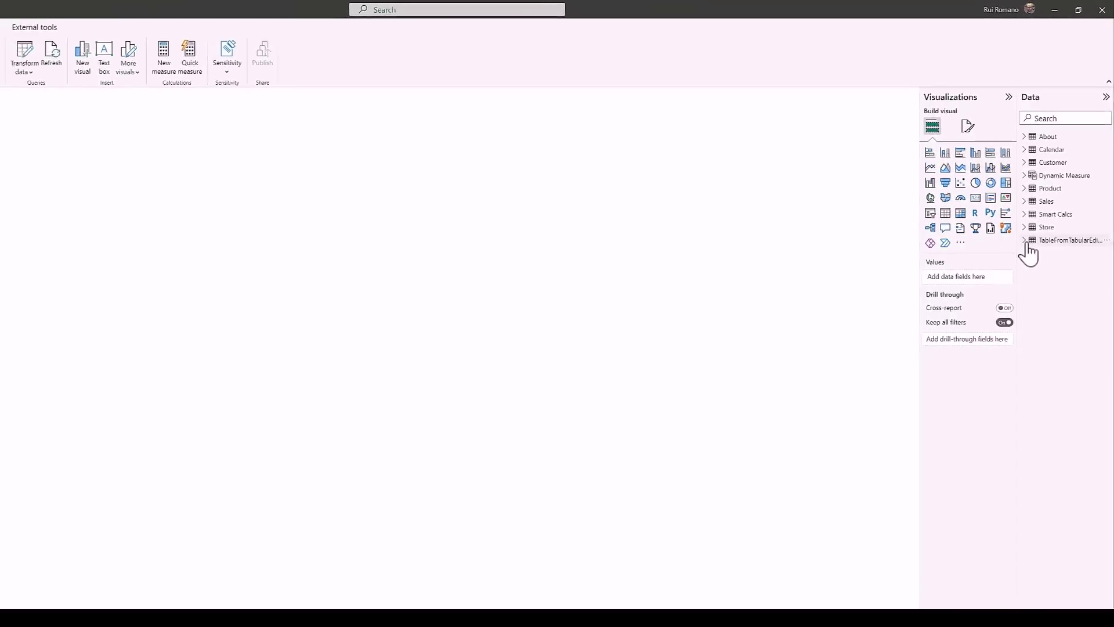
Inspect TableFromTabularEditor in the Data pane and Table view, confirming it has columns but no rows.
left_click(1021, 261)
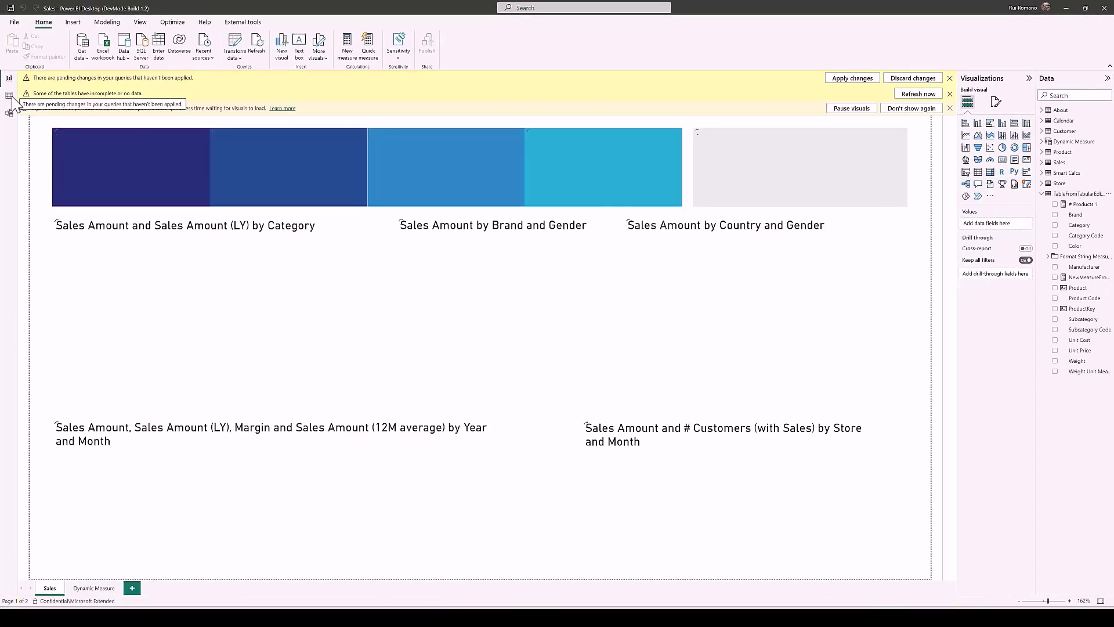
left_click(9, 95)
left_click(1044, 131)
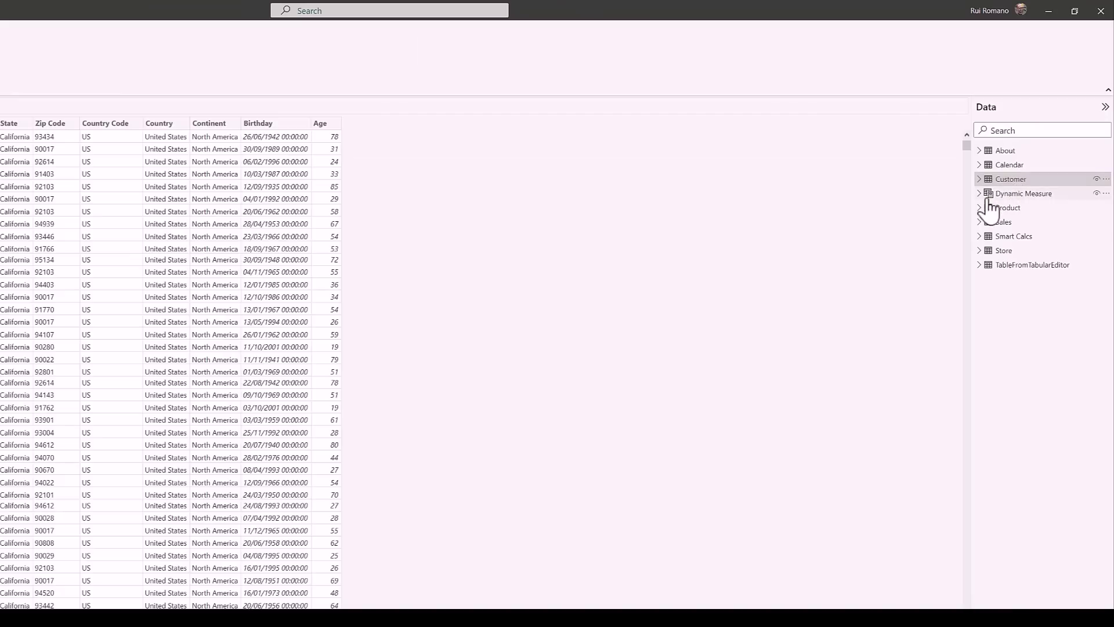
left_click(1023, 266)
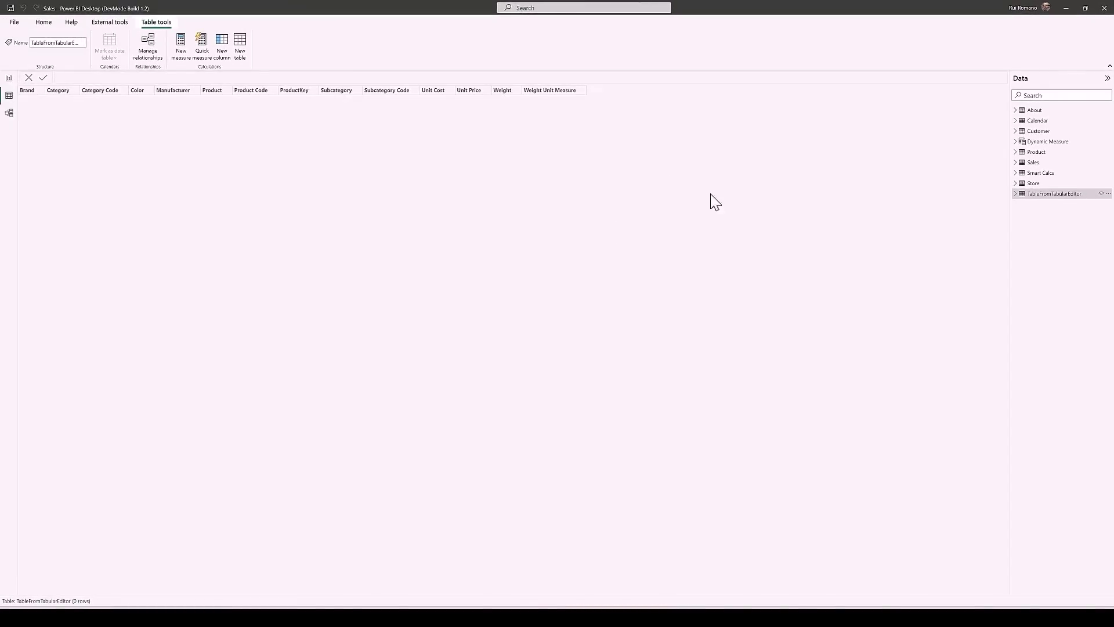
left_click(8, 81)
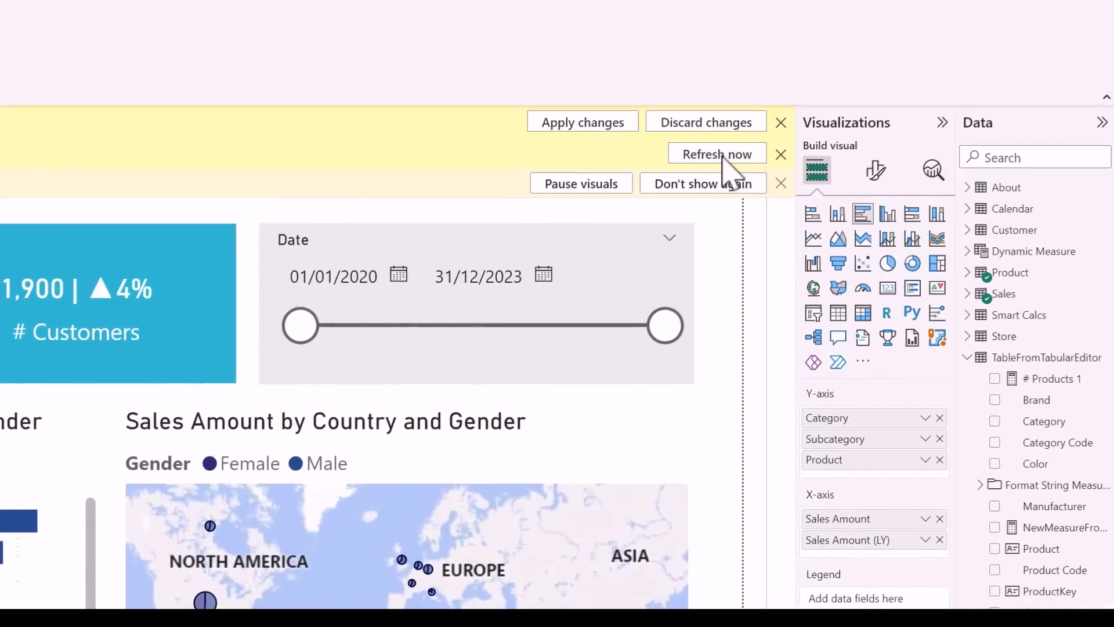
Refresh the data so TableFromTabularEditor loads its 2,517 rows, then switch to File Explorer.
left_click(722, 160)
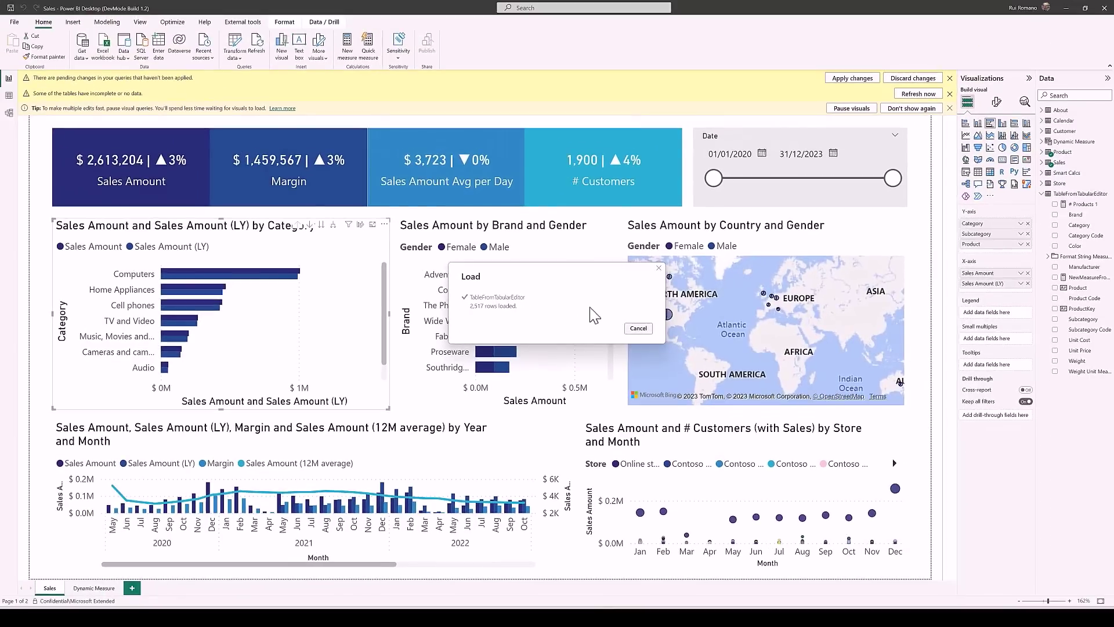
key("alt+Tab")
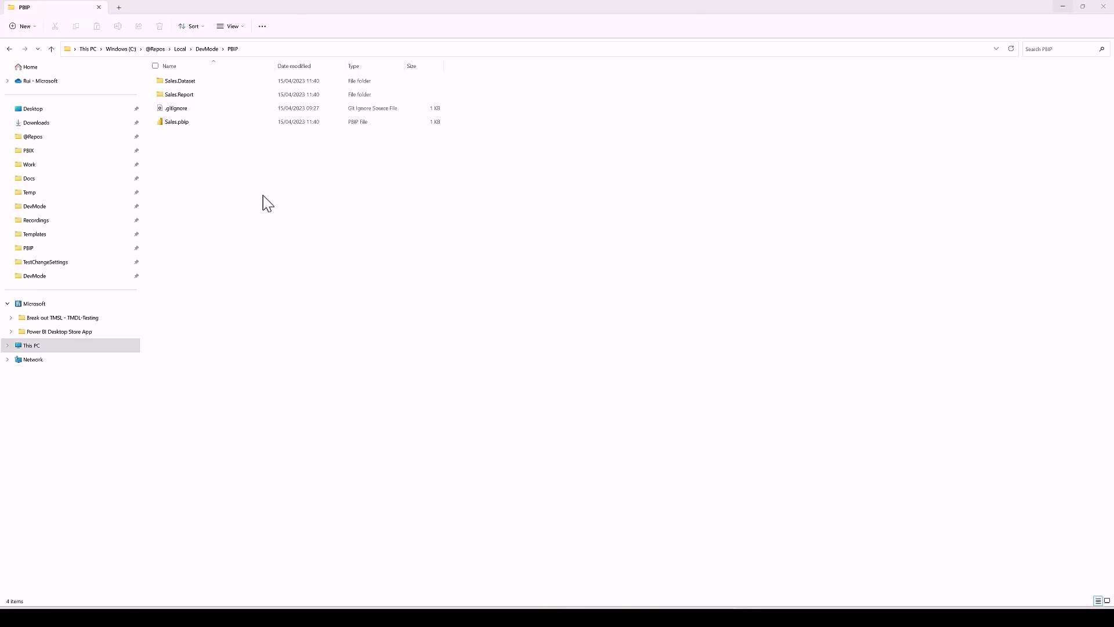
Open the PBIP folder in Visual Studio Code and initialize a Git repository with an 'init' commit.
right_click(227, 176)
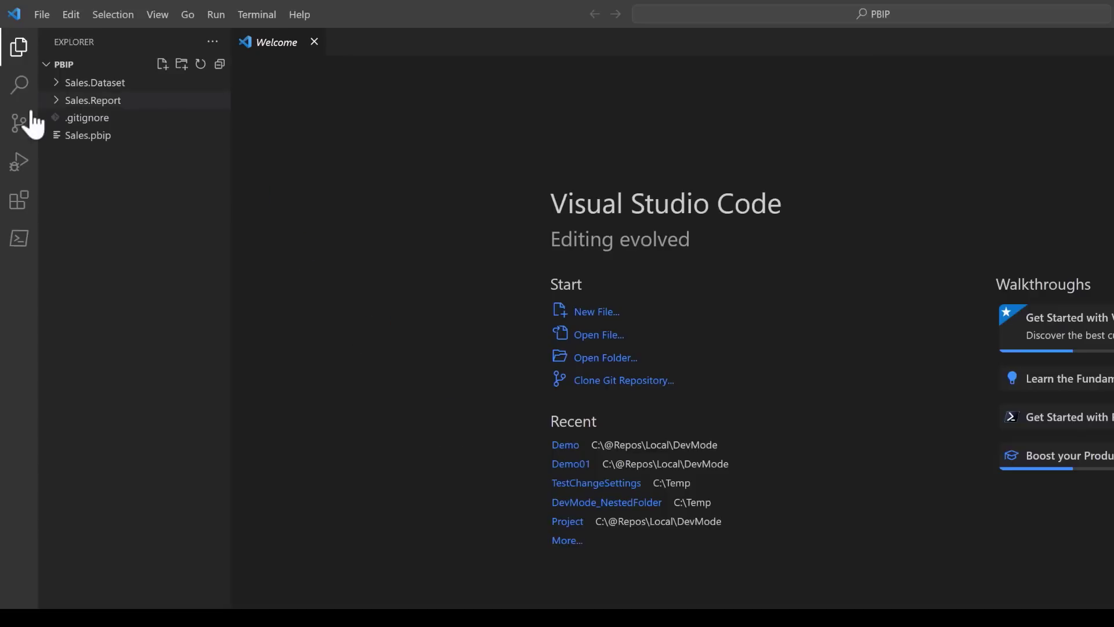
left_click(19, 124)
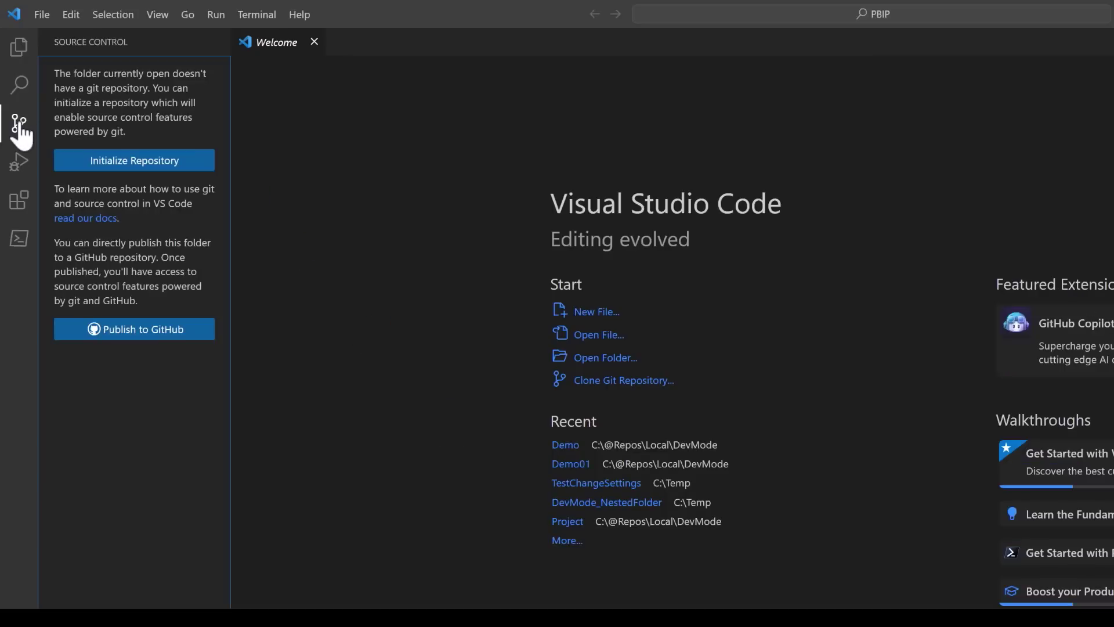
left_click(165, 165)
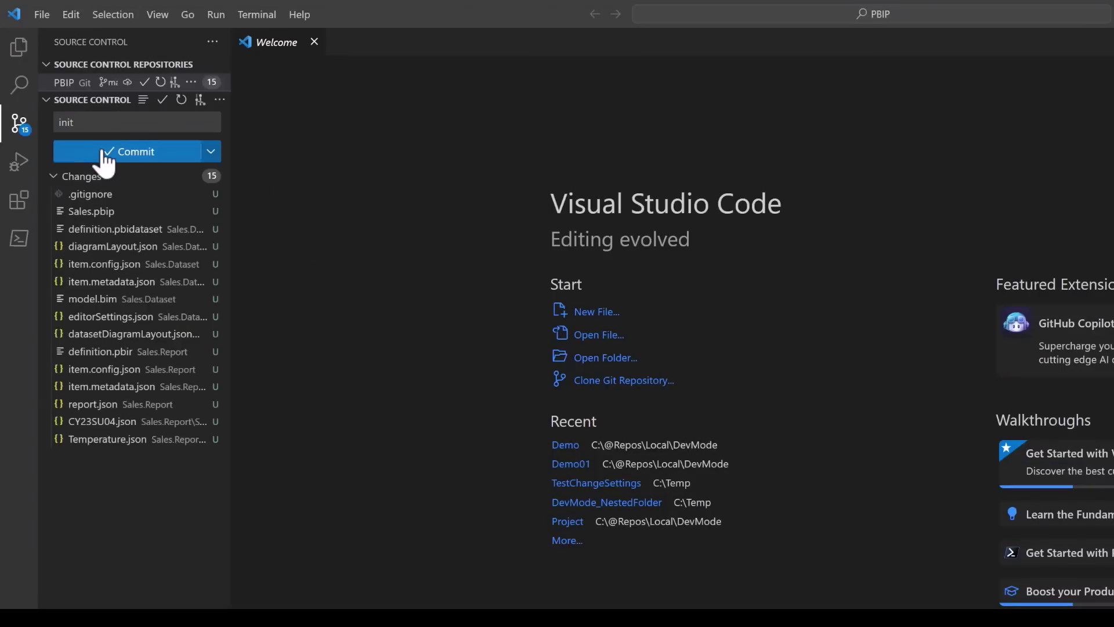
left_click(99, 152)
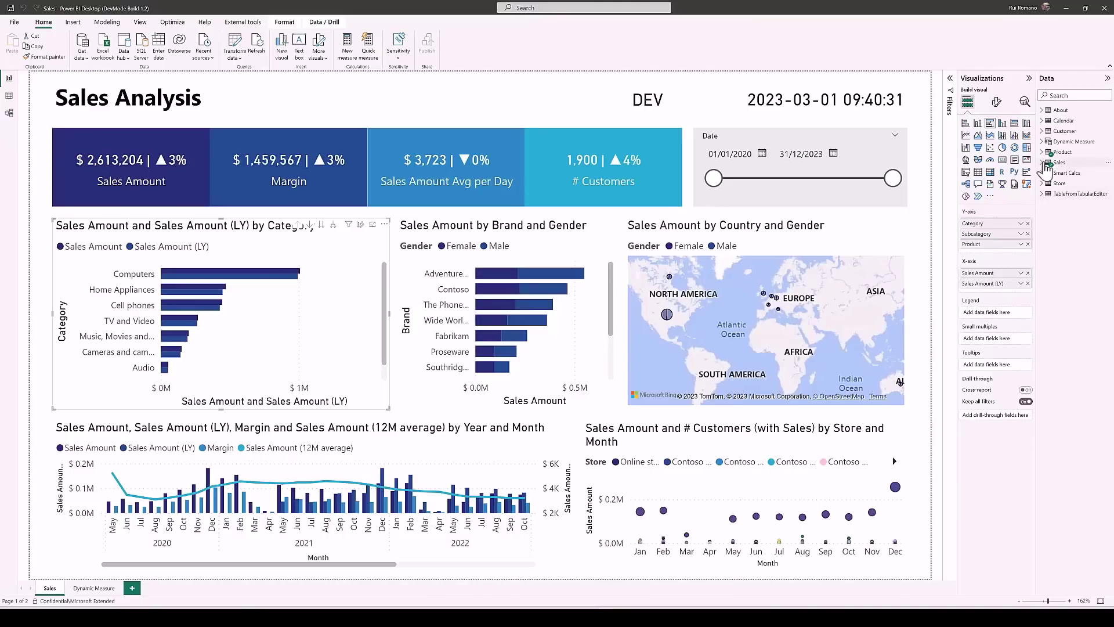
Append '* 2' to the # Sales measure formula and view the resulting model.bim diff.
left_click(1044, 165)
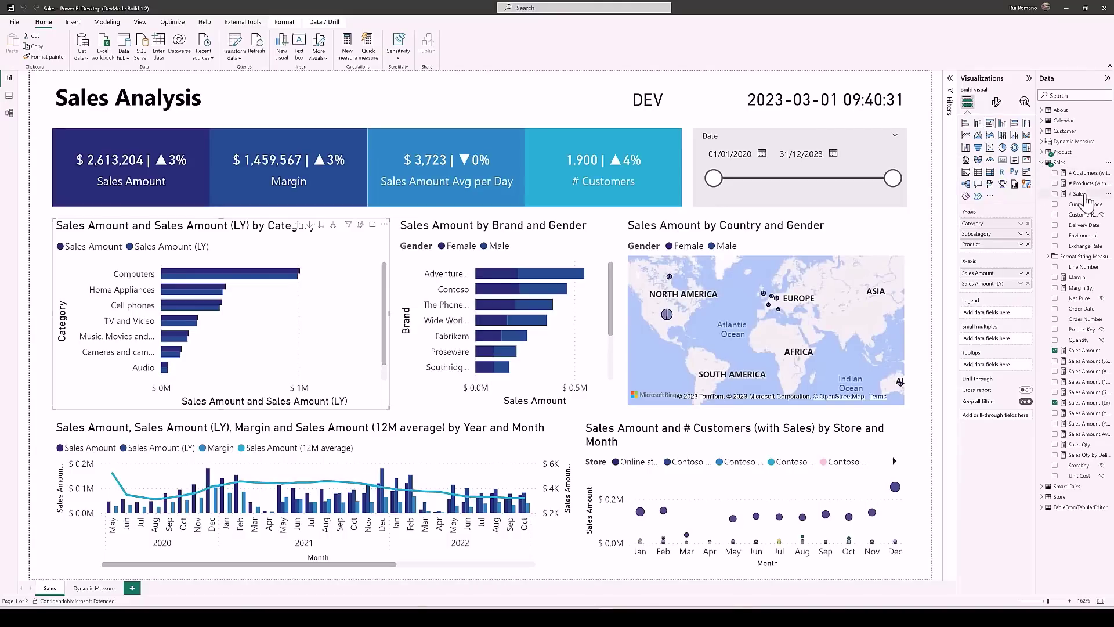
left_click(1083, 195)
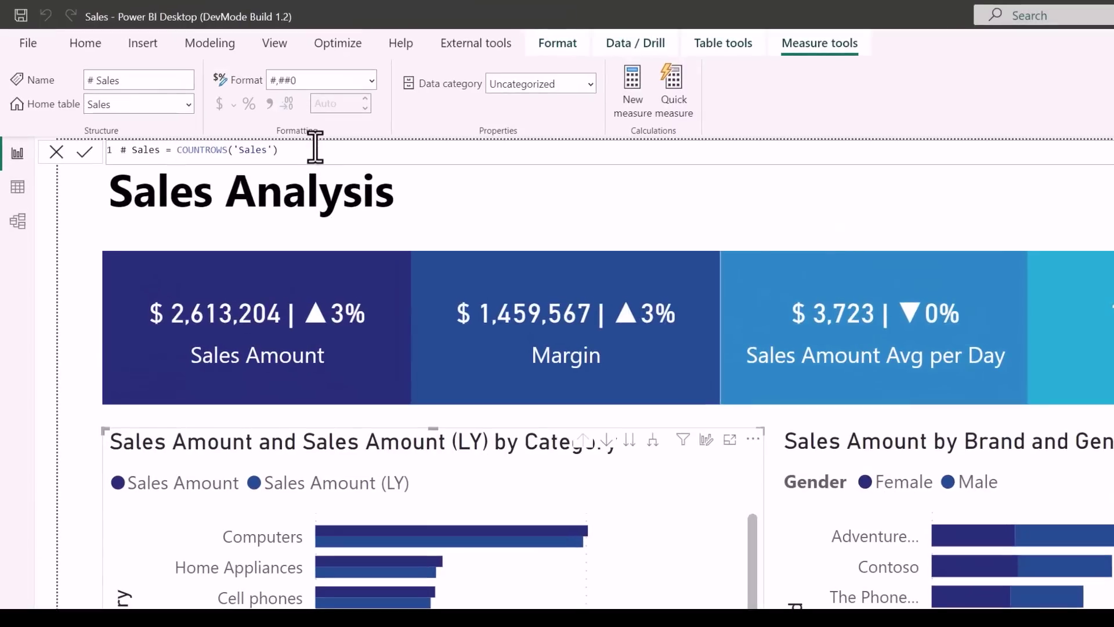
type("* 2")
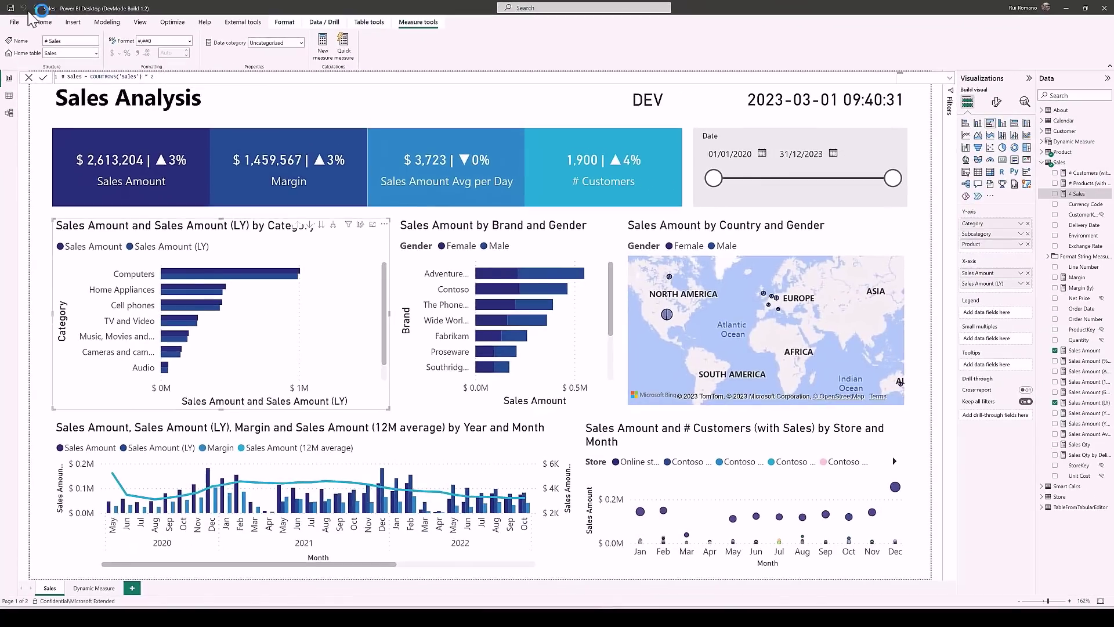
key("alt+Tab")
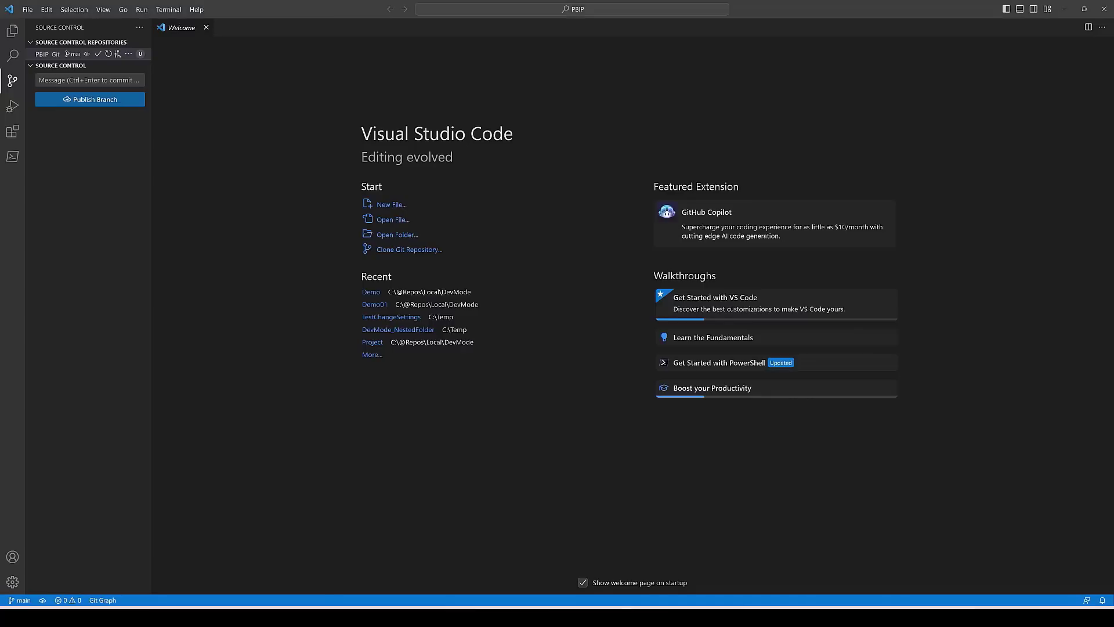
left_click(70, 128)
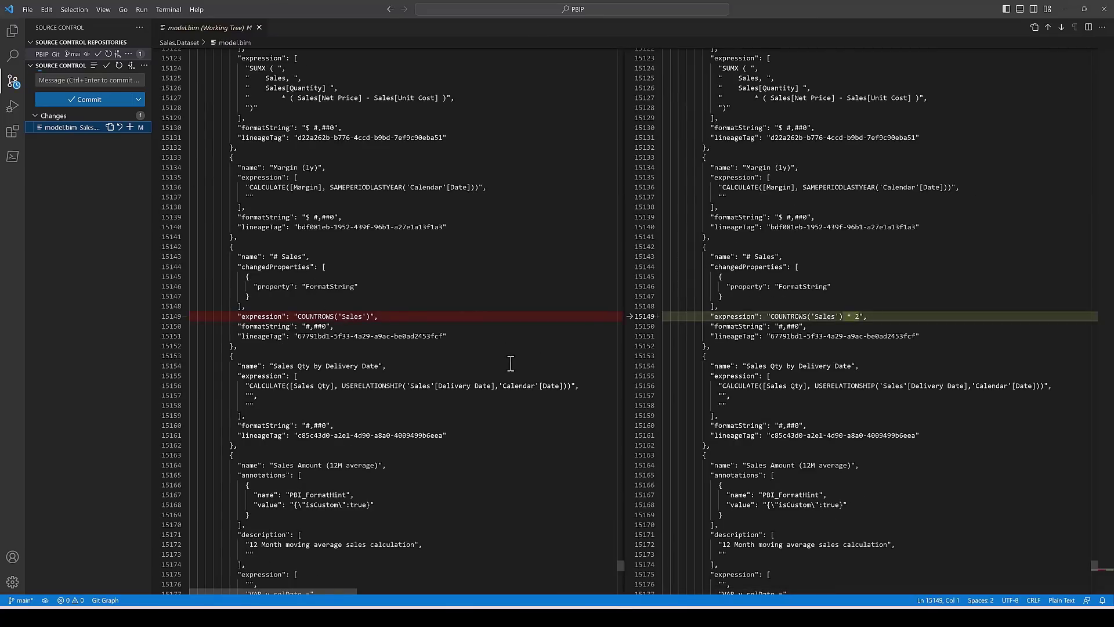
Create an empty DevMode repository in Azure DevOps and copy its clone URL.
key("alt+Tab")
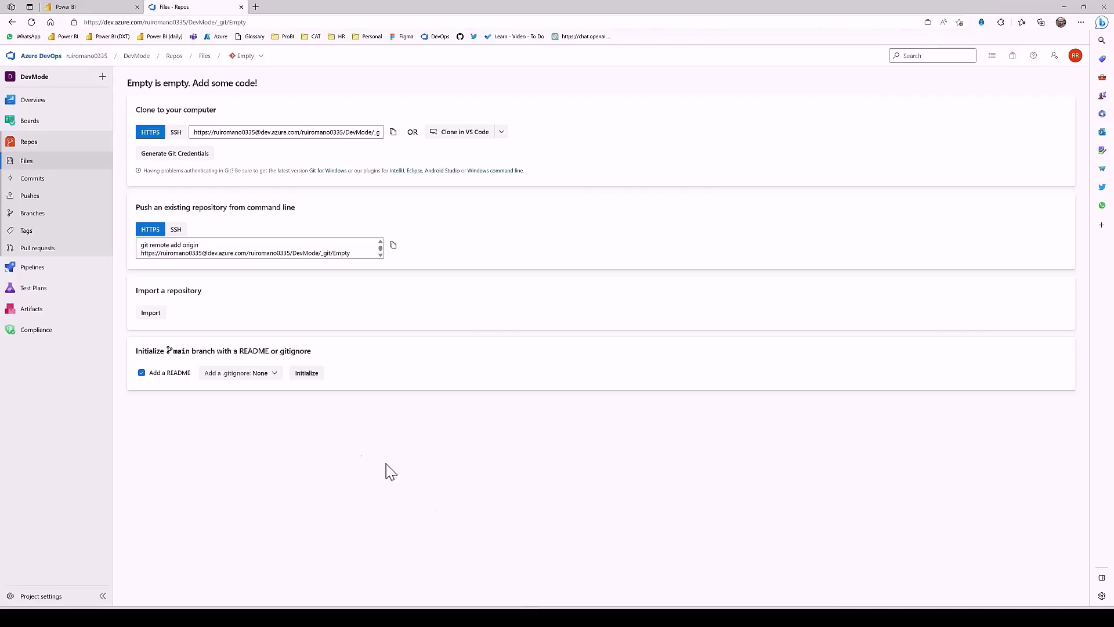
left_click(258, 57)
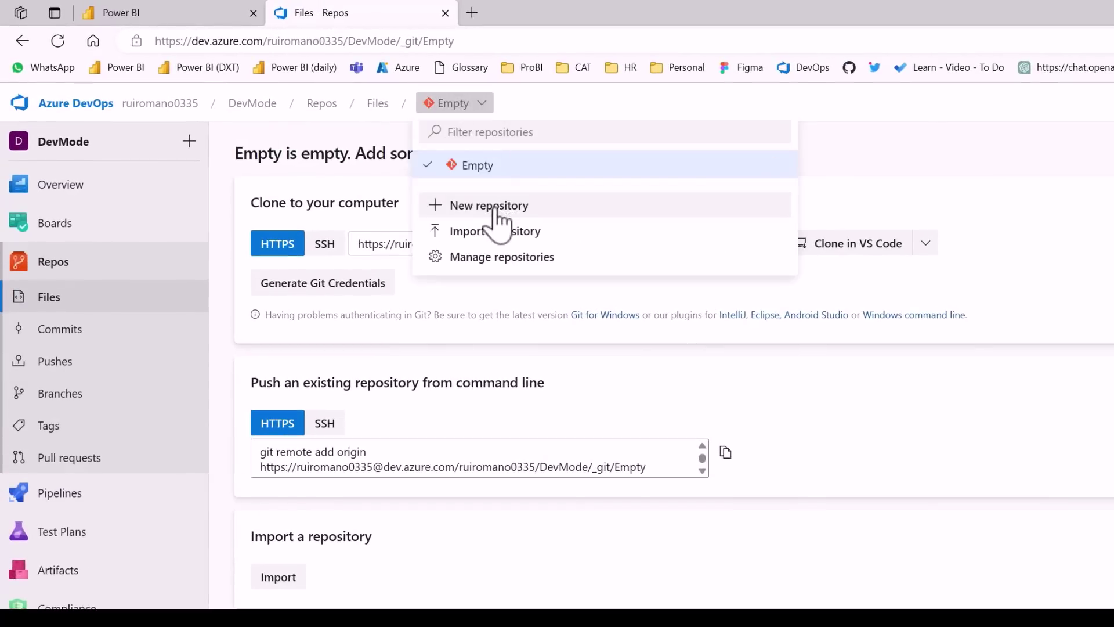
left_click(378, 202)
type("DevMode")
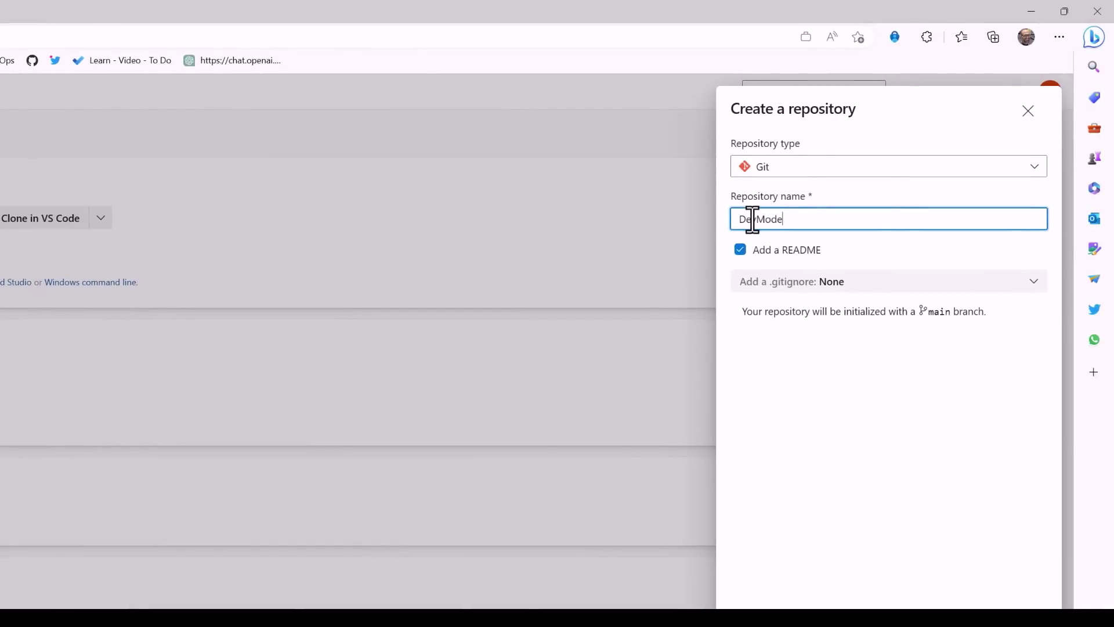
left_click(740, 250)
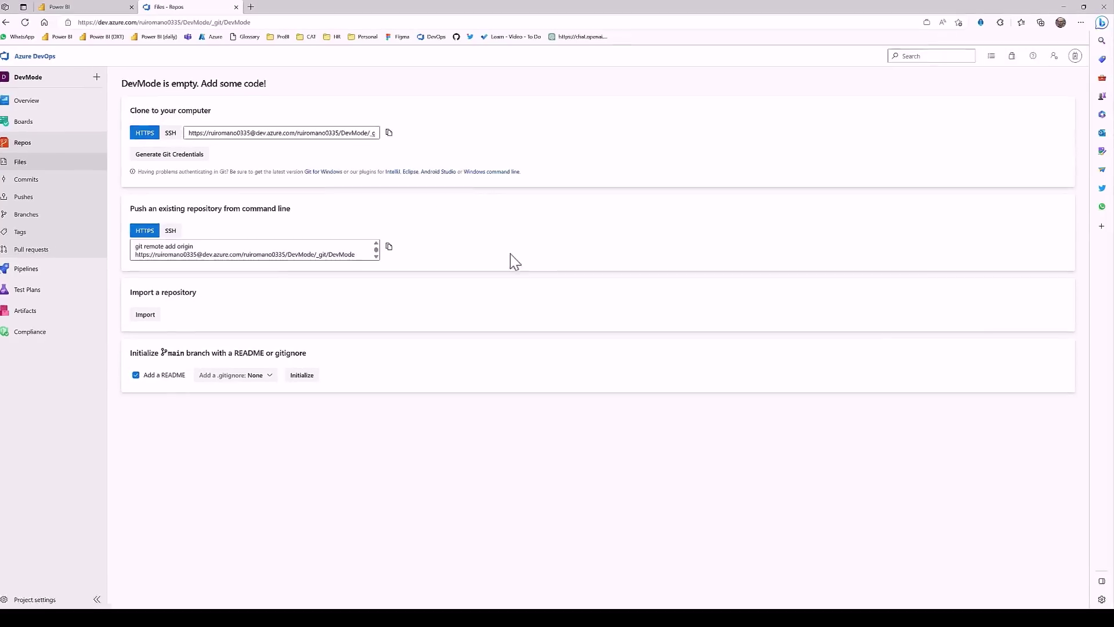
left_click(328, 137)
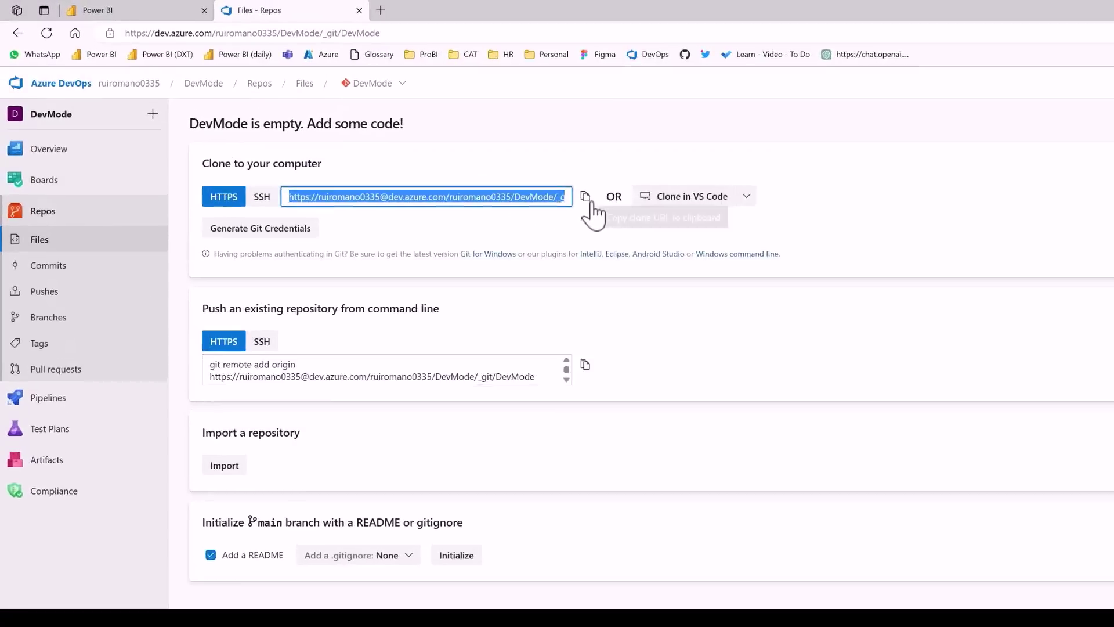
left_click(587, 197)
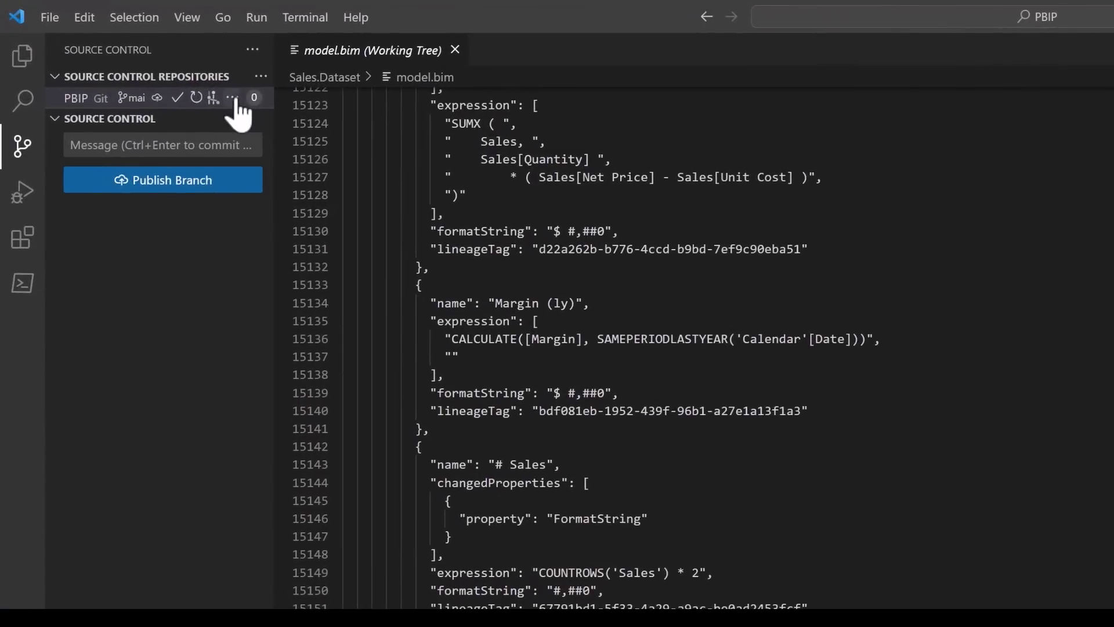
Add the pasted DevMode URL as remote 'origin' and publish the main branch.
left_click(232, 98)
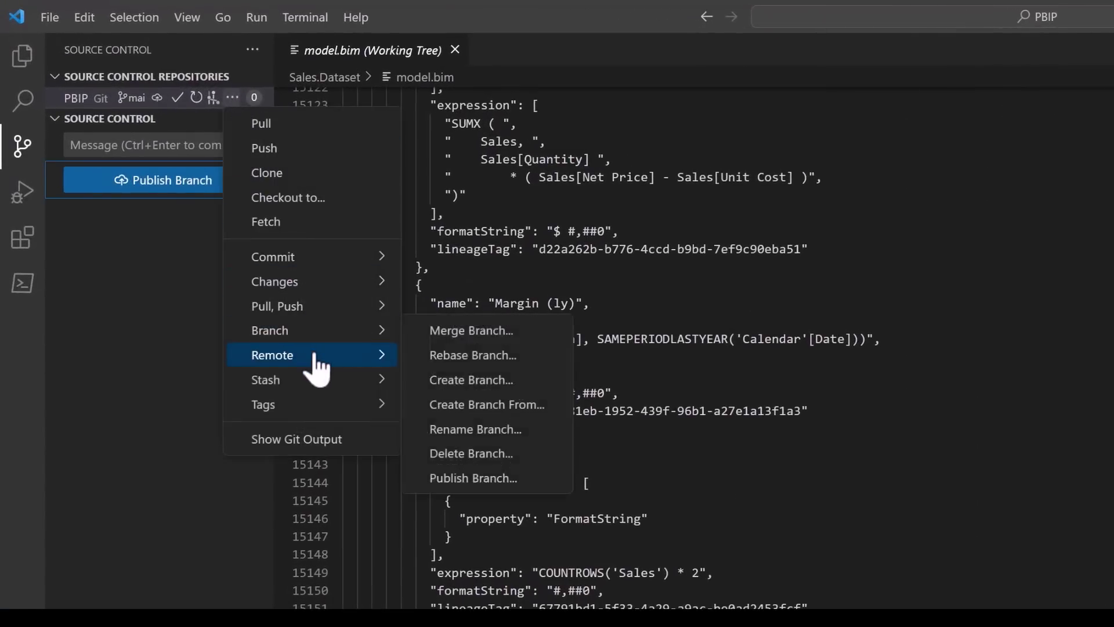
mouse_move(325, 356)
left_click(464, 357)
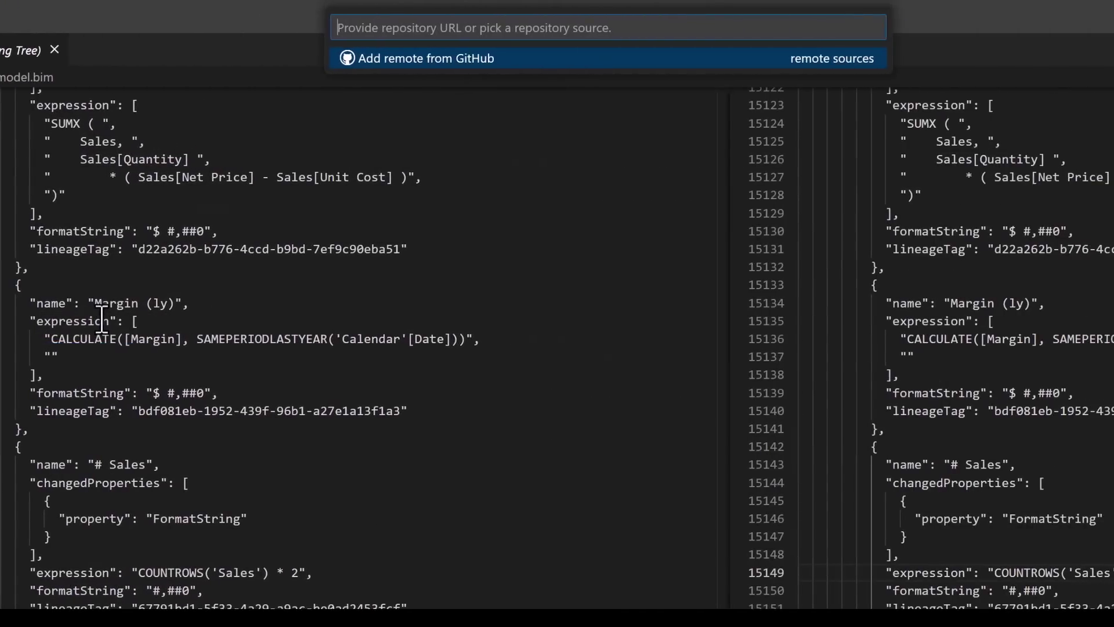
key("ctrl+v")
key("Return")
type("origin")
key("Return")
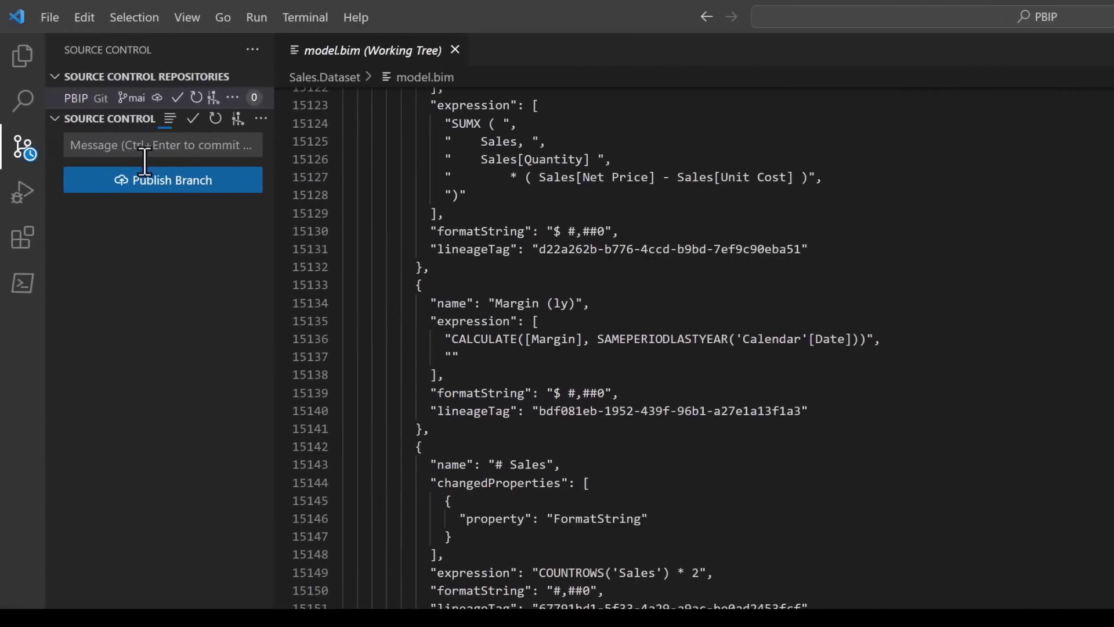
left_click(171, 185)
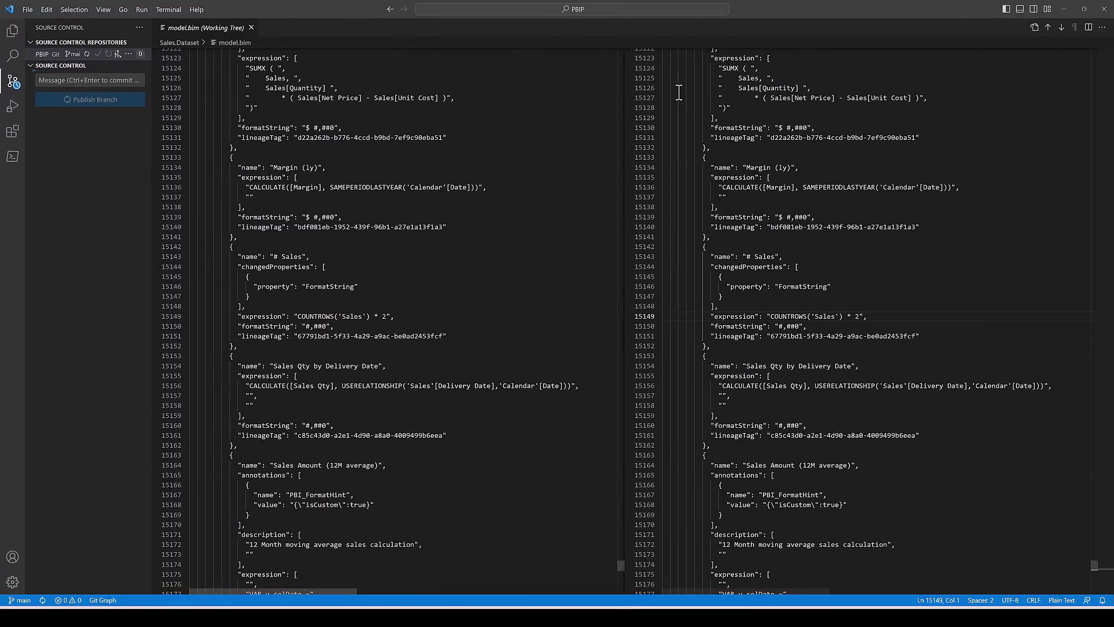
Minimize VS Code and refresh the DevMode repo page to show the pushed project files.
left_click(1065, 9)
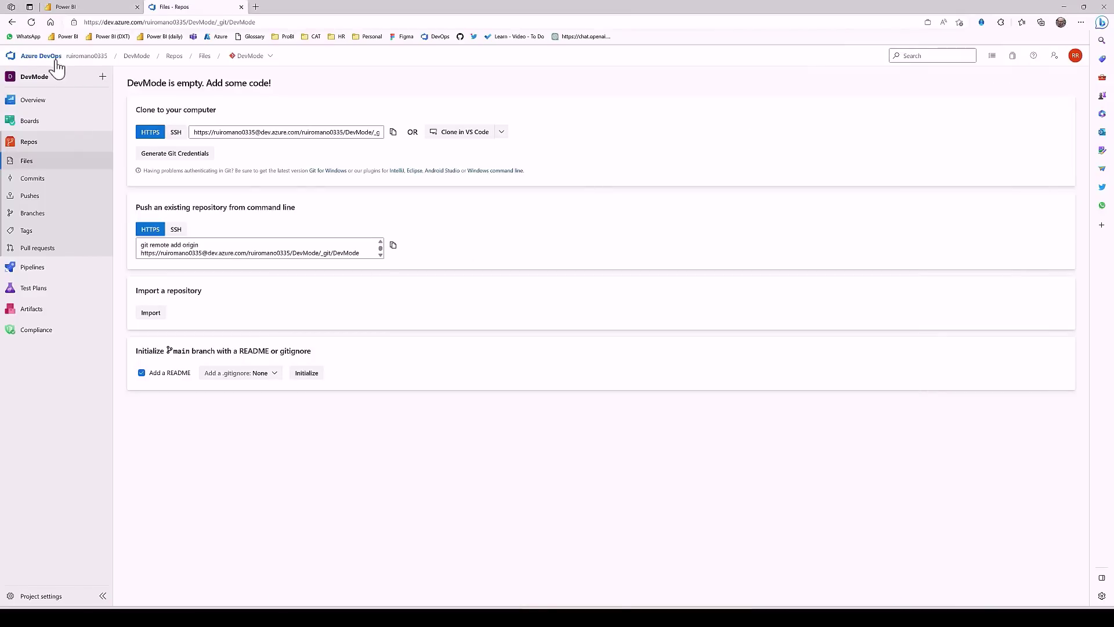
left_click(31, 22)
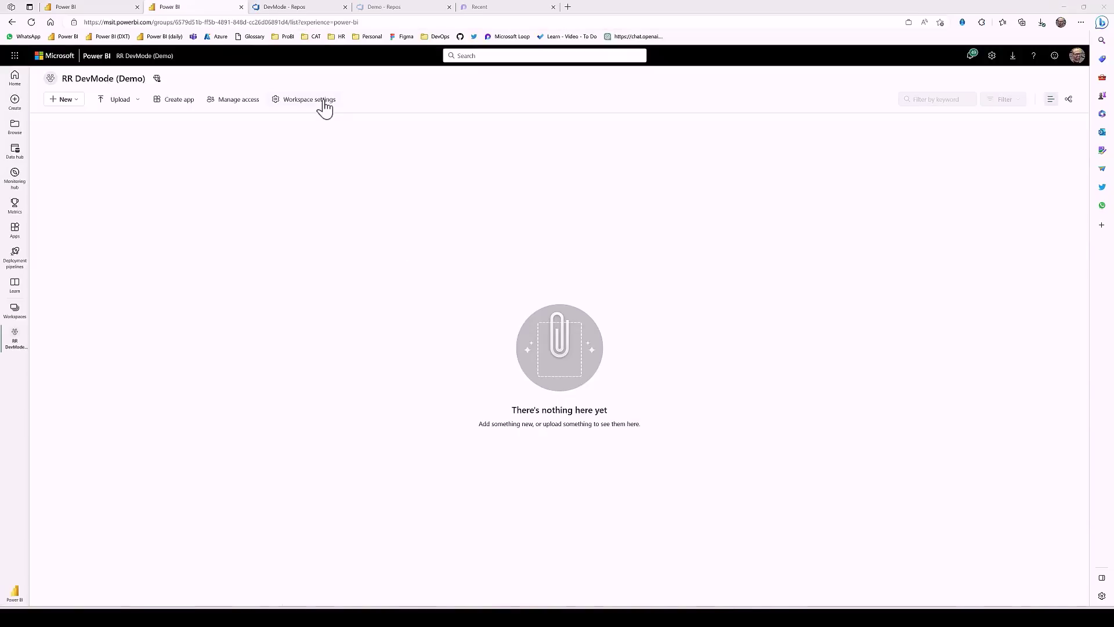
In the workspace's Git integration settings, choose the organization, project DevMode, repository DevMode and branch main.
left_click(325, 107)
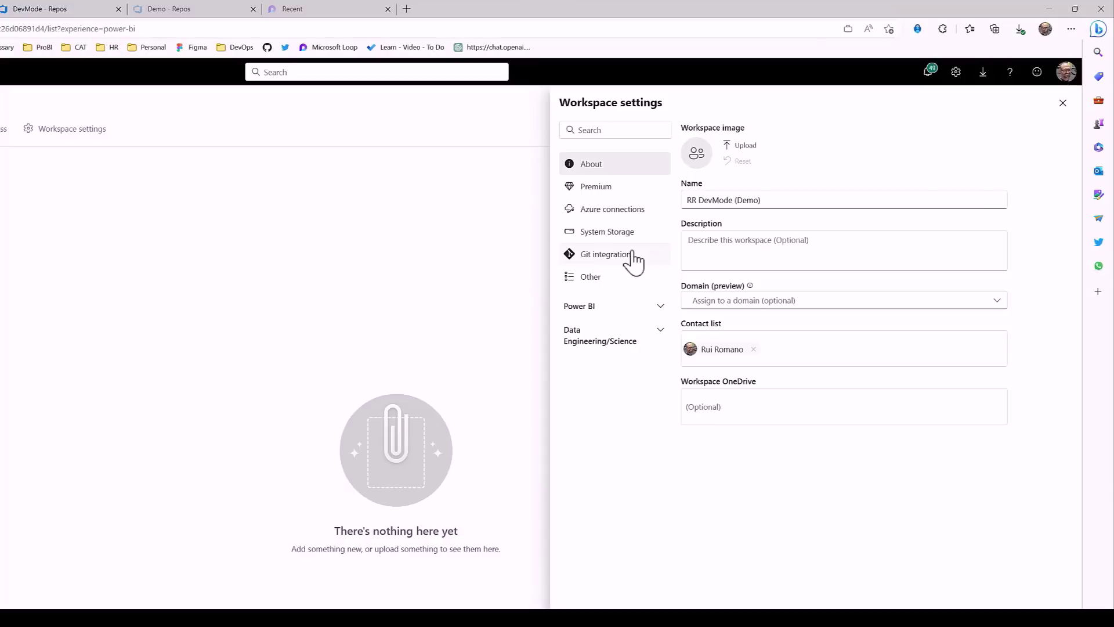
left_click(632, 253)
left_click(763, 246)
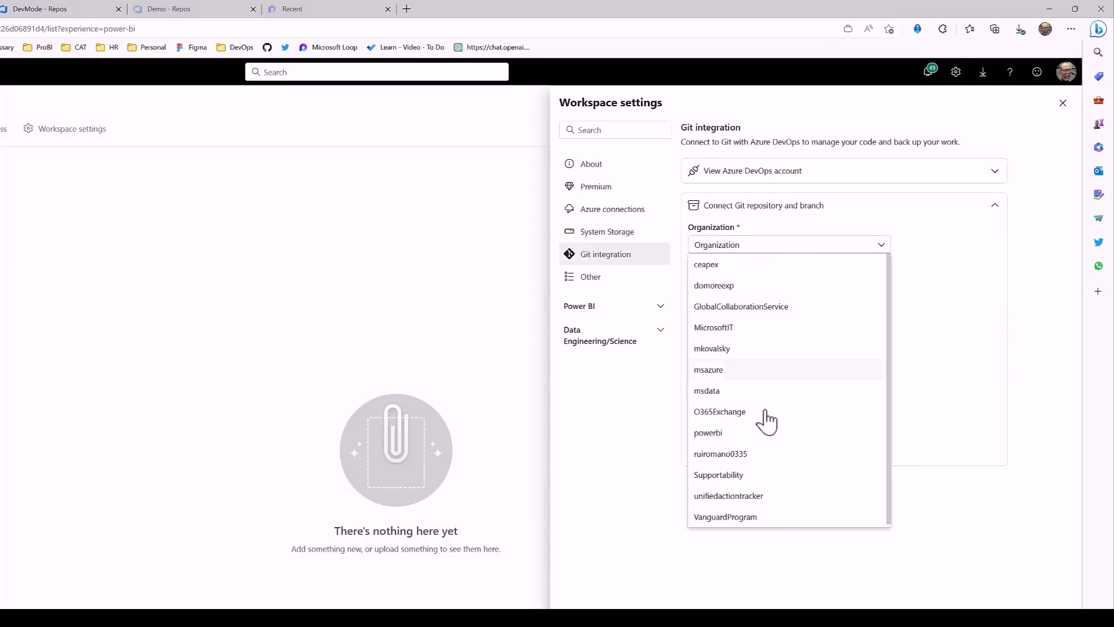
left_click(739, 454)
left_click(729, 289)
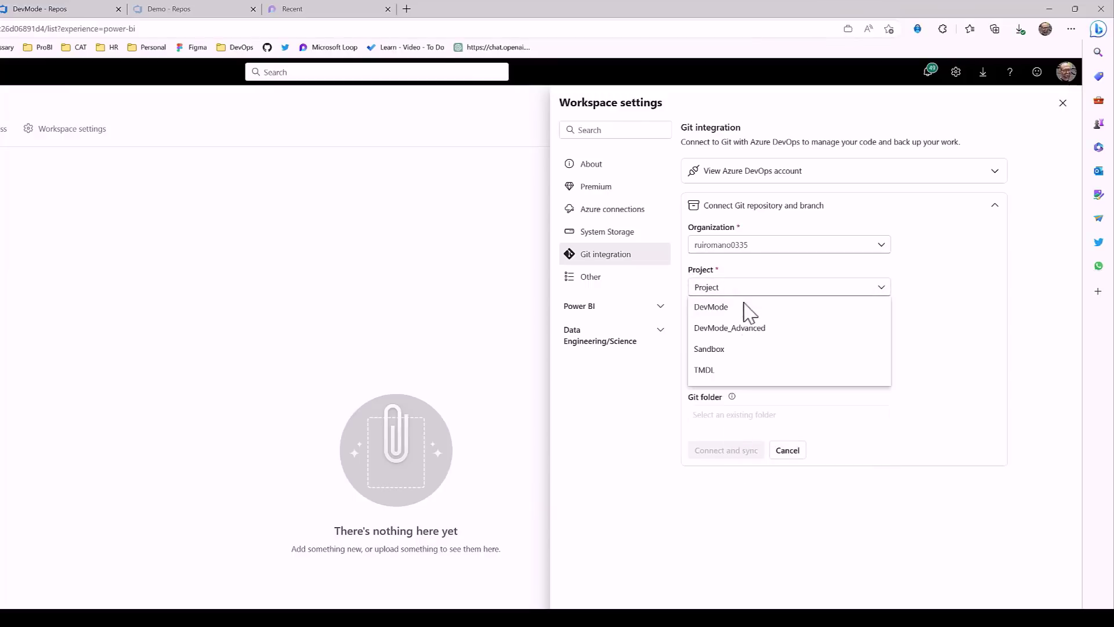
left_click(729, 307)
left_click(730, 329)
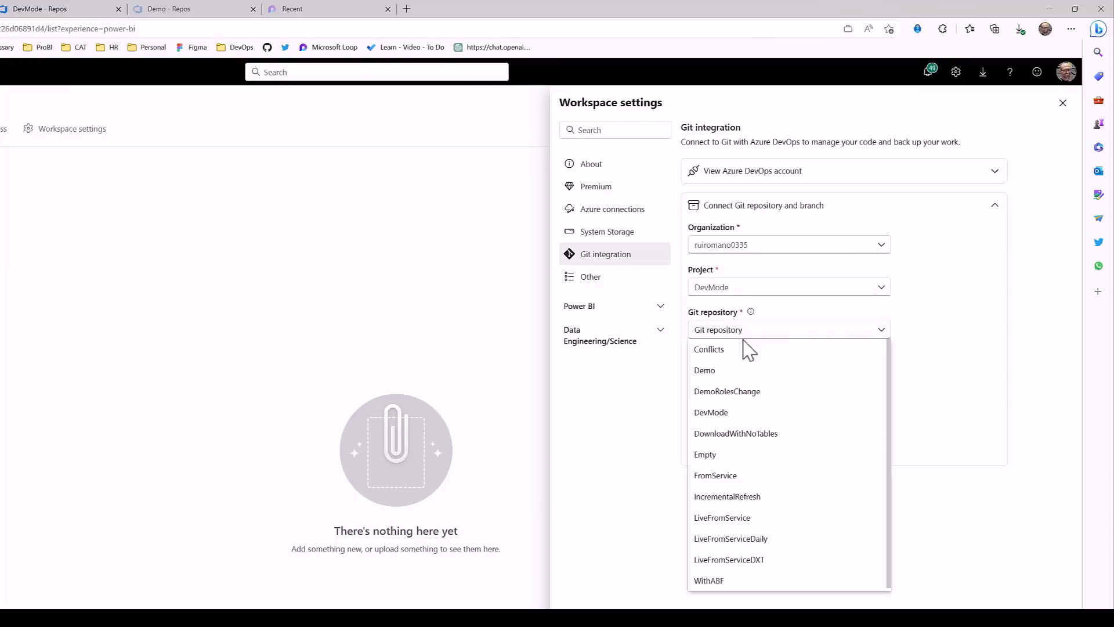
left_click(740, 413)
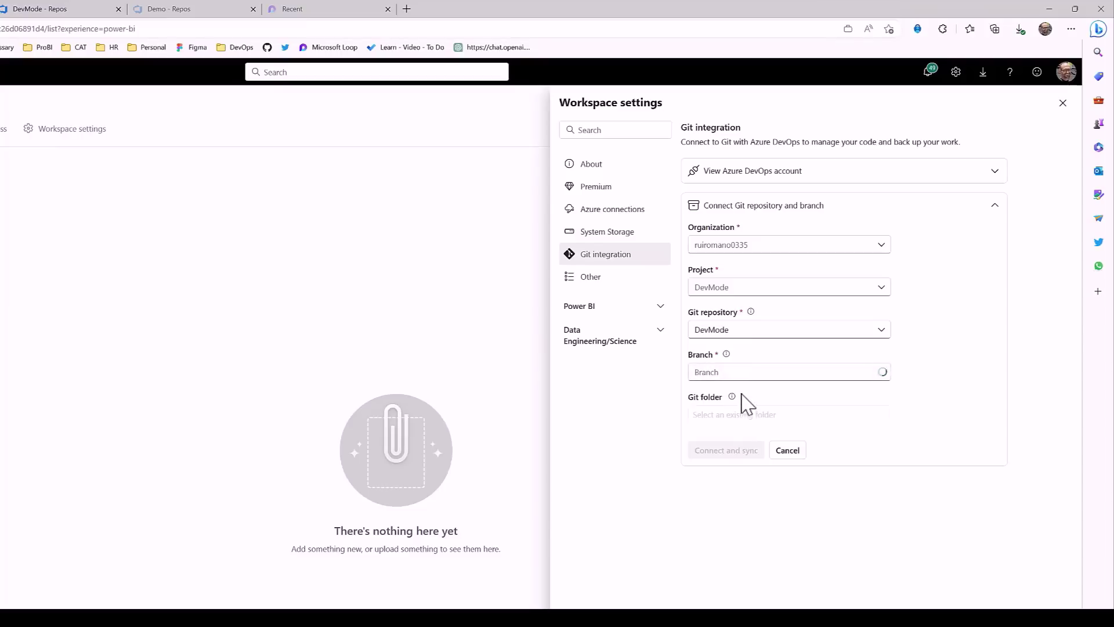
left_click(741, 377)
left_click(734, 413)
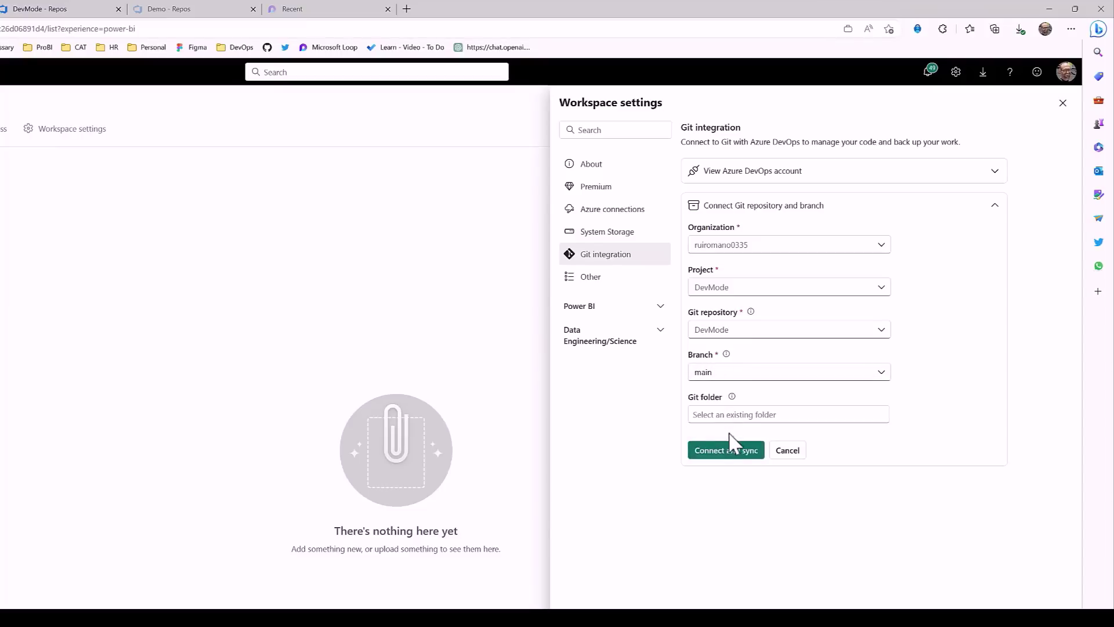
Connect and sync the workspace so it lists the Sales report and Sales dataset.
left_click(729, 453)
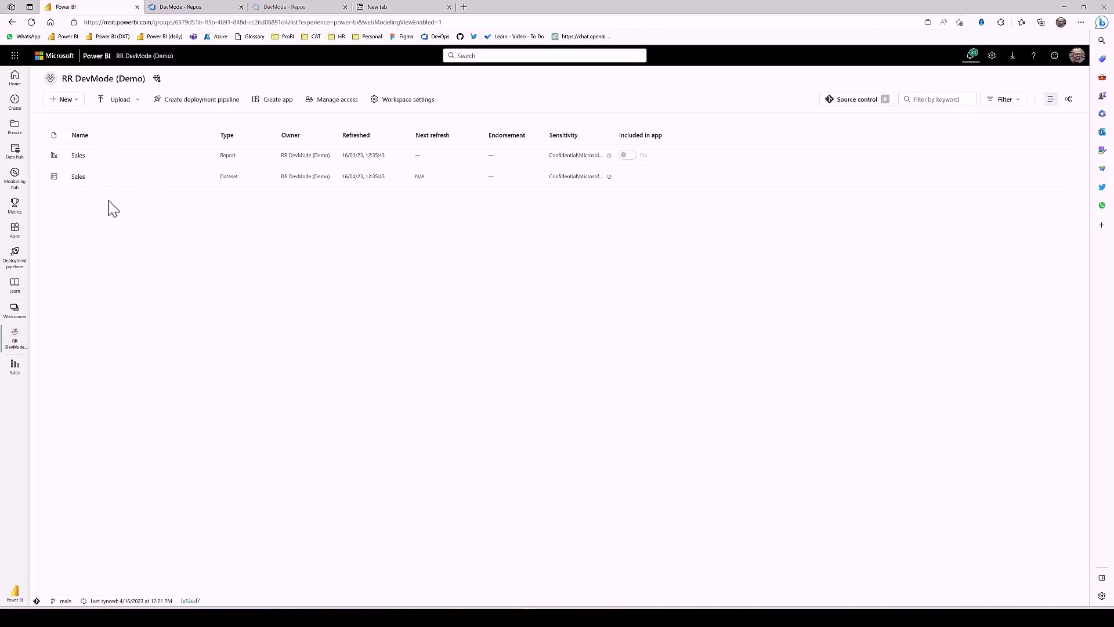
Give the Sales report's Sales Amount card a dark red background and save the report.
left_click(78, 156)
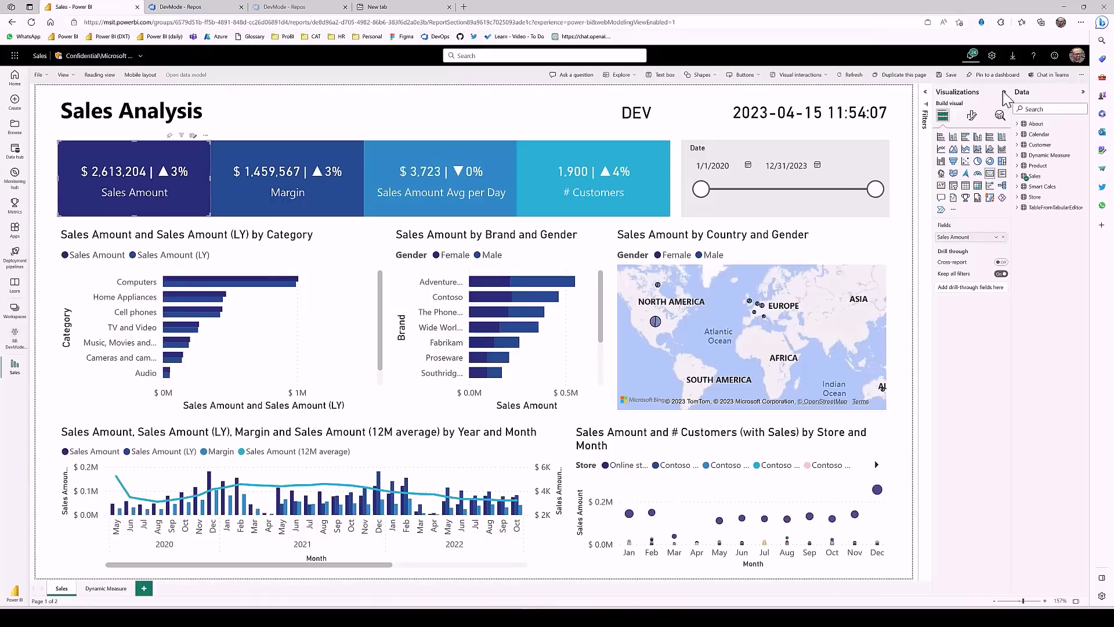
left_click(972, 115)
left_click(970, 156)
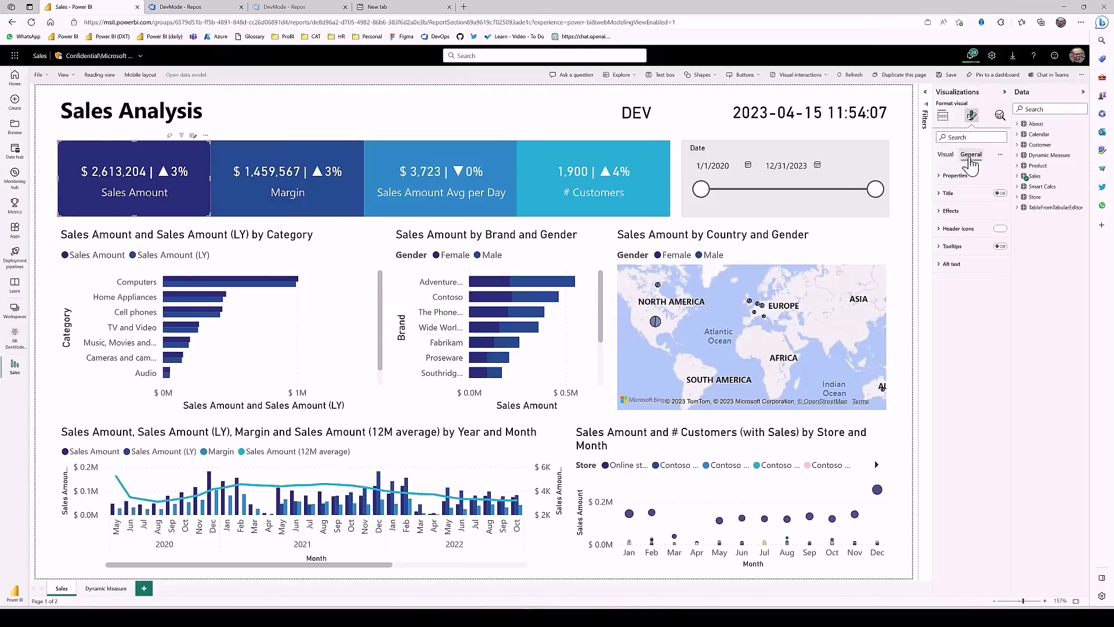
left_click(951, 211)
left_click(960, 231)
left_click(957, 254)
left_click(1061, 283)
left_click(38, 74)
left_click(68, 106)
Create a new report from the Sales dataset with a Sales Amount by Year column chart.
left_click(22, 346)
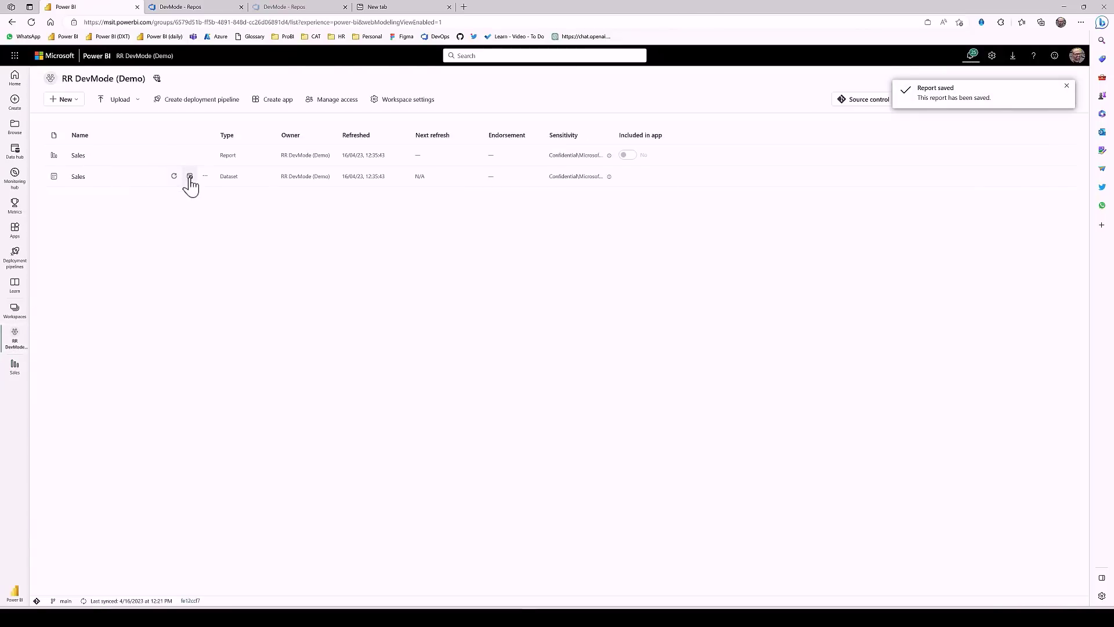
left_click(205, 176)
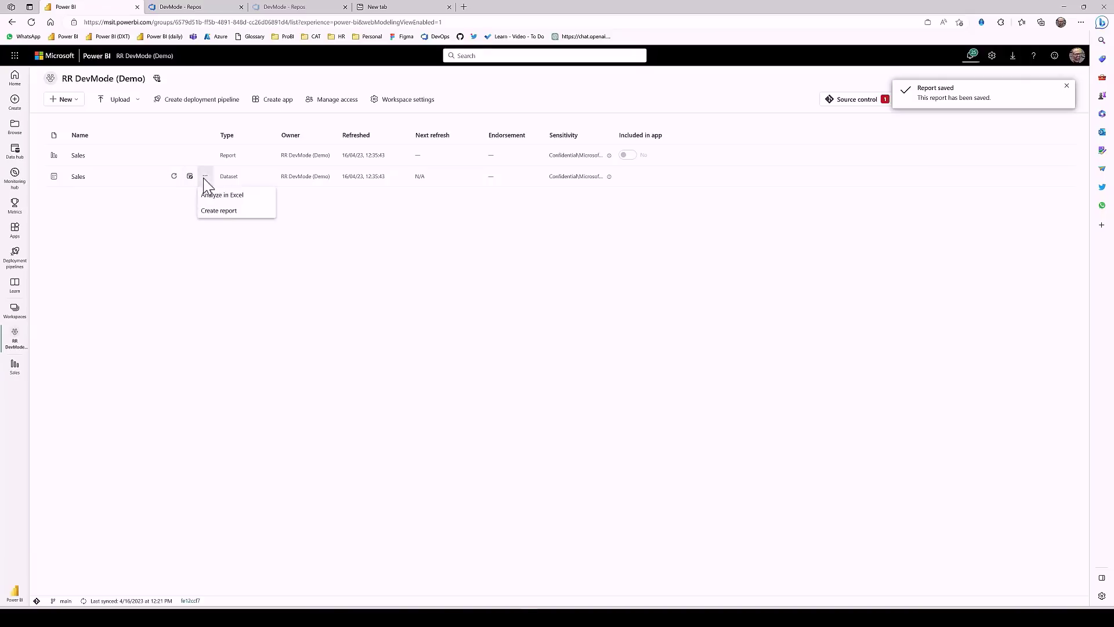
left_click(225, 216)
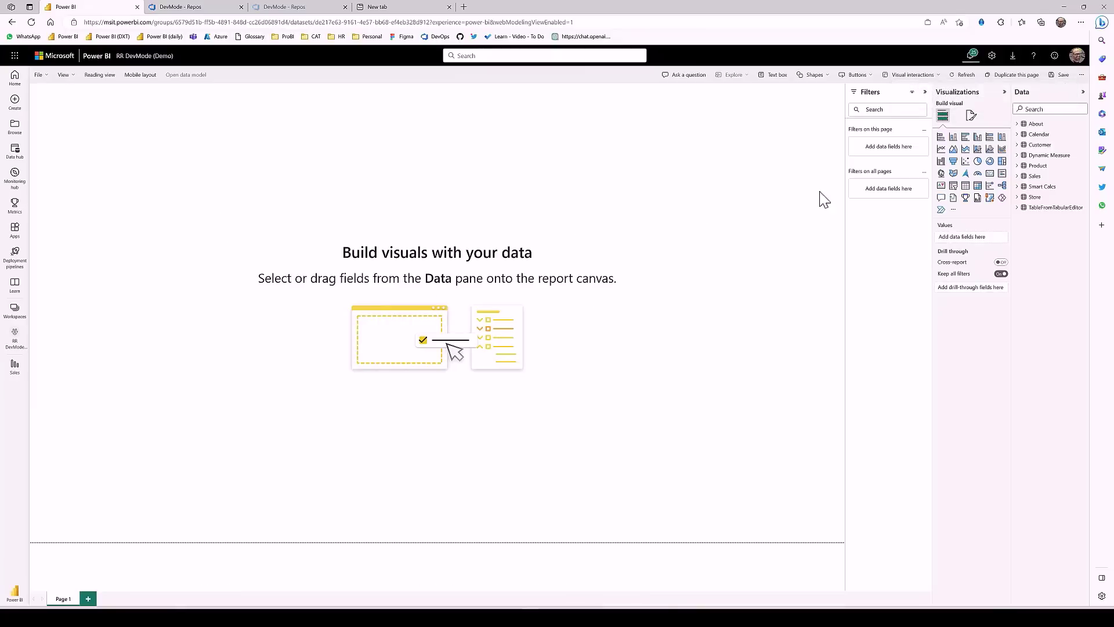
left_click(1022, 176)
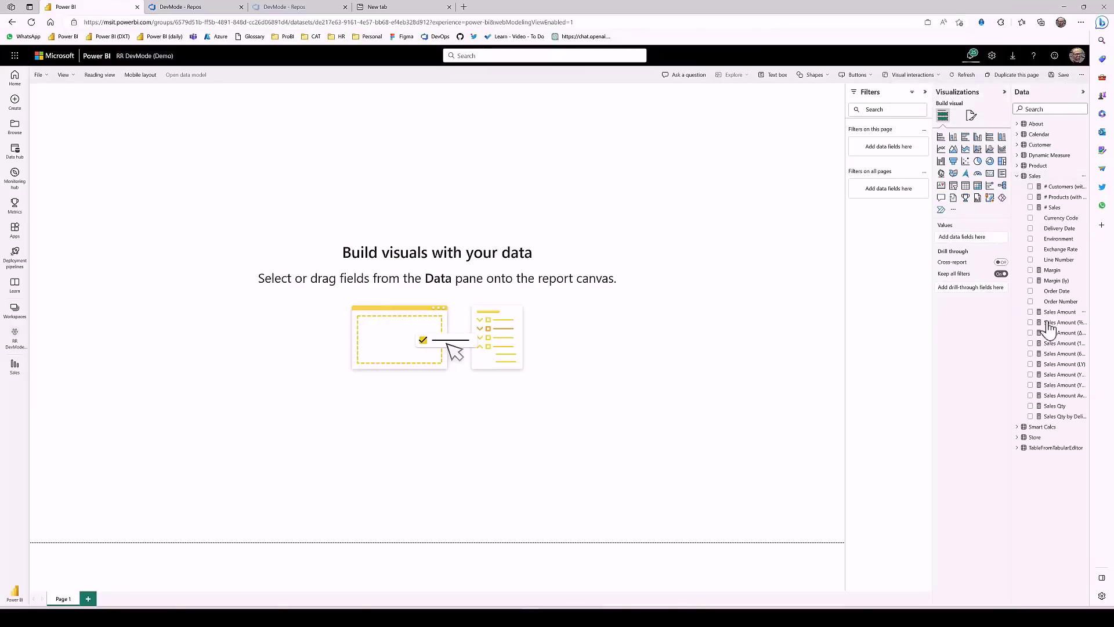
left_click(1031, 311)
left_click(1017, 134)
left_click_drag(1049, 364, 343, 294)
Save the new report as 'ReportFromService' and return to the workspace item list.
left_click(38, 74)
left_click(69, 105)
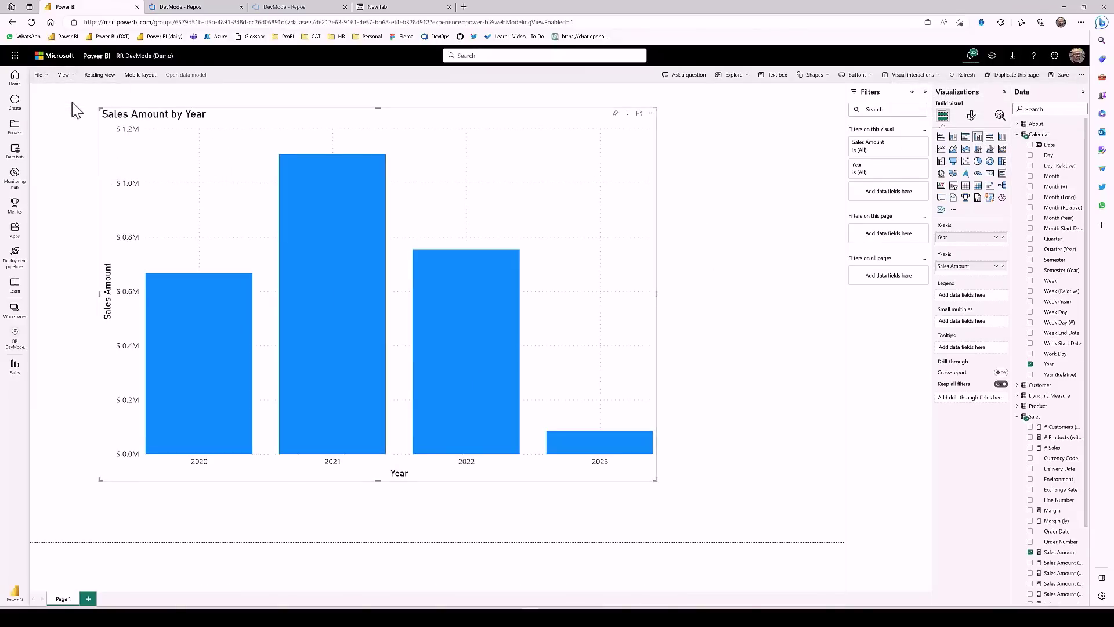
type("ReportFromService")
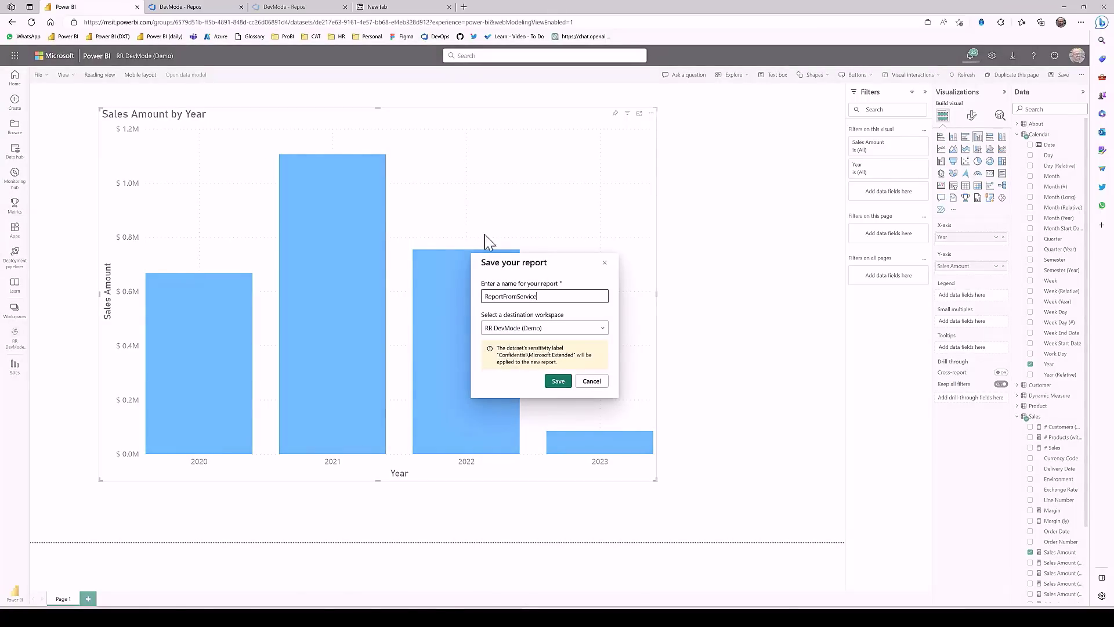
left_click(558, 381)
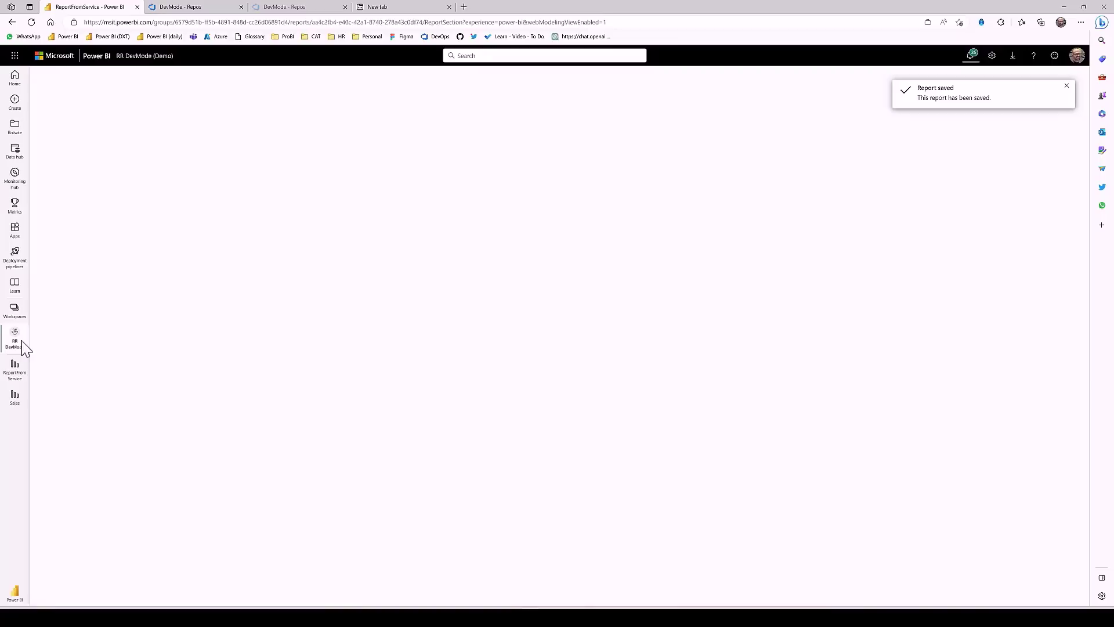
left_click(22, 343)
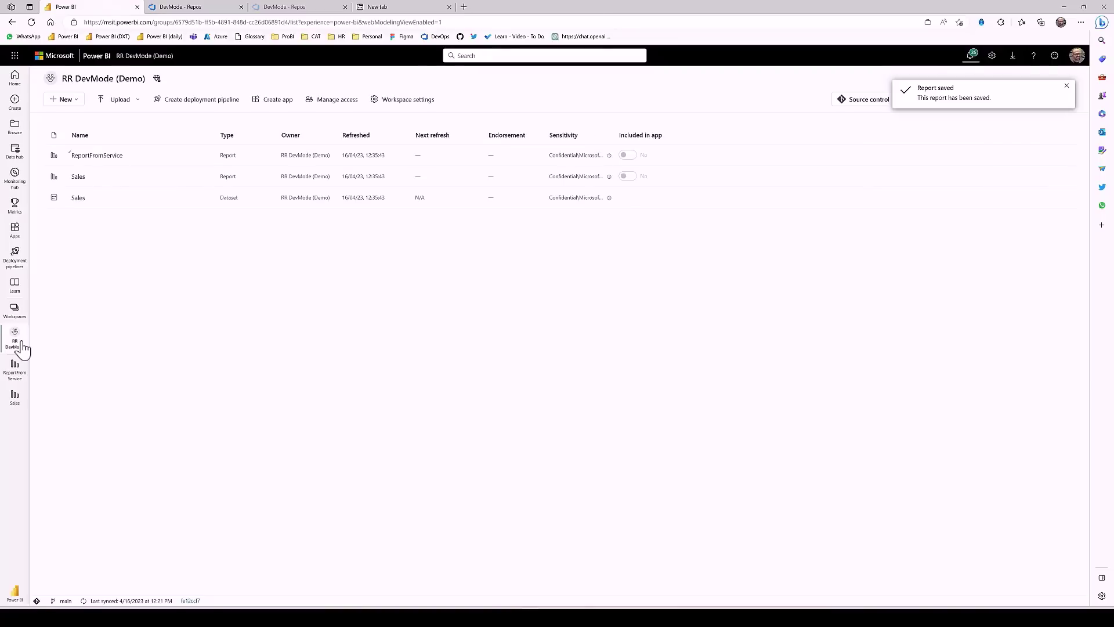
In Source control, select the Sales and ReportFromService changes and begin the commit message.
left_click(1066, 90)
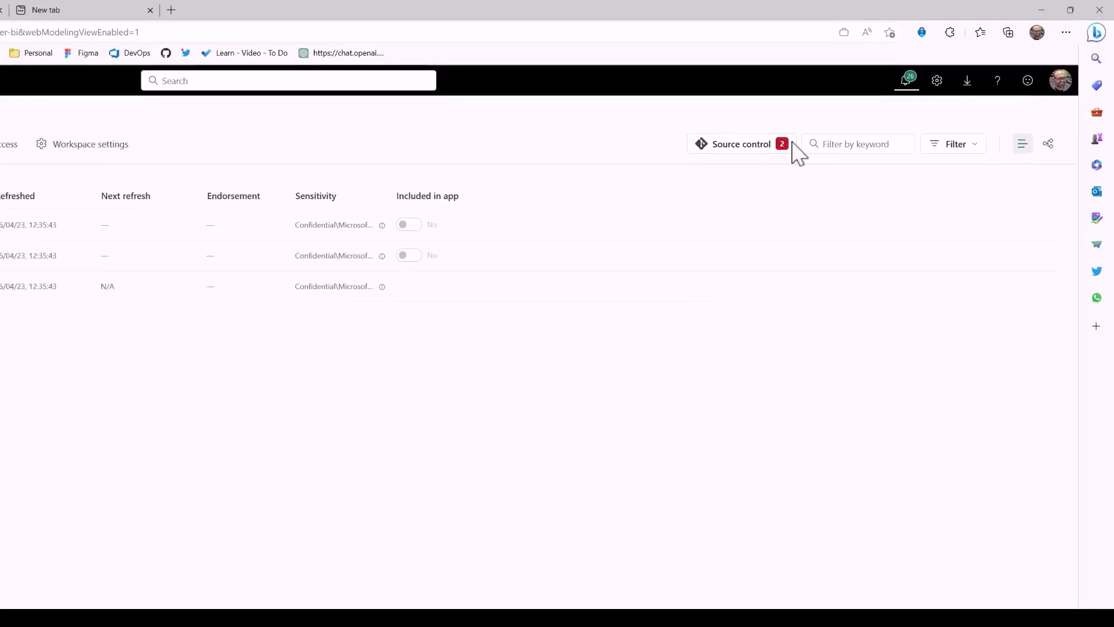
left_click(733, 152)
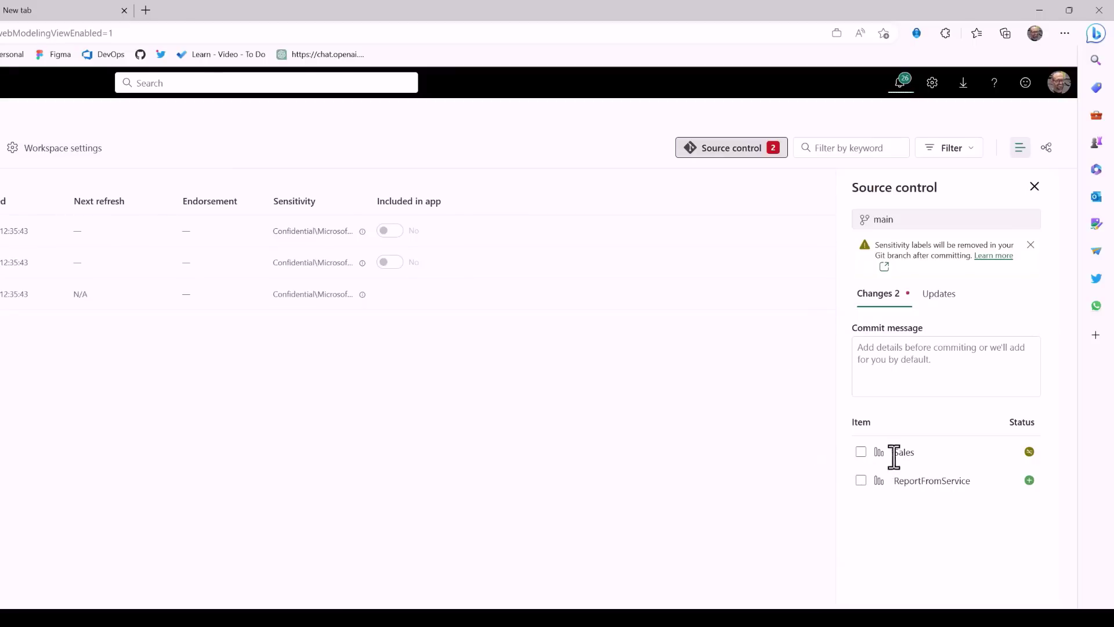
left_click(861, 452)
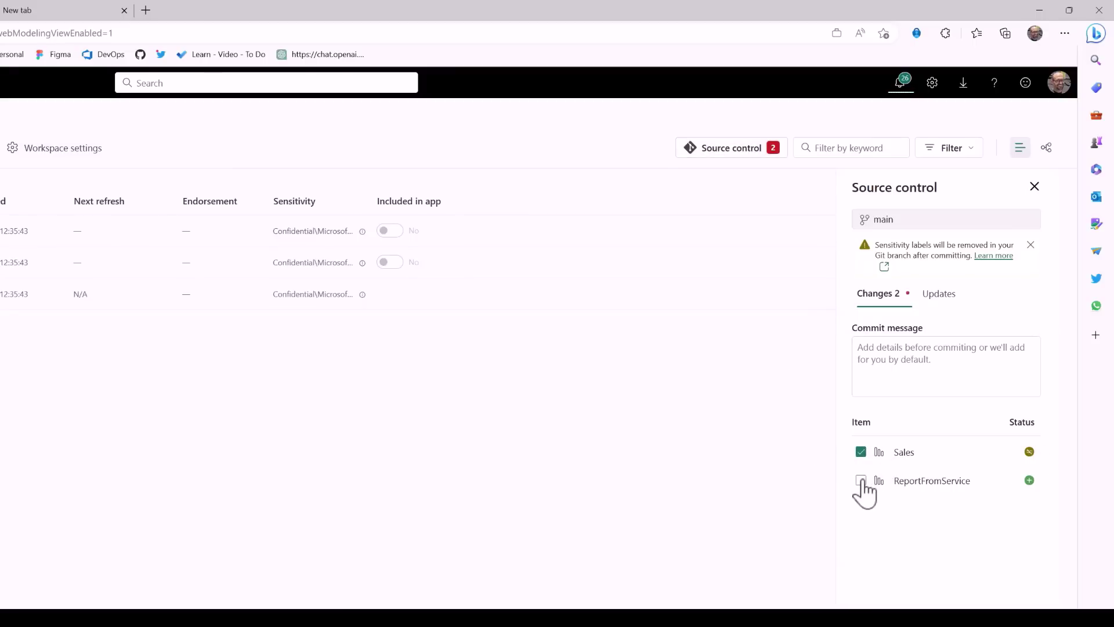
left_click(862, 481)
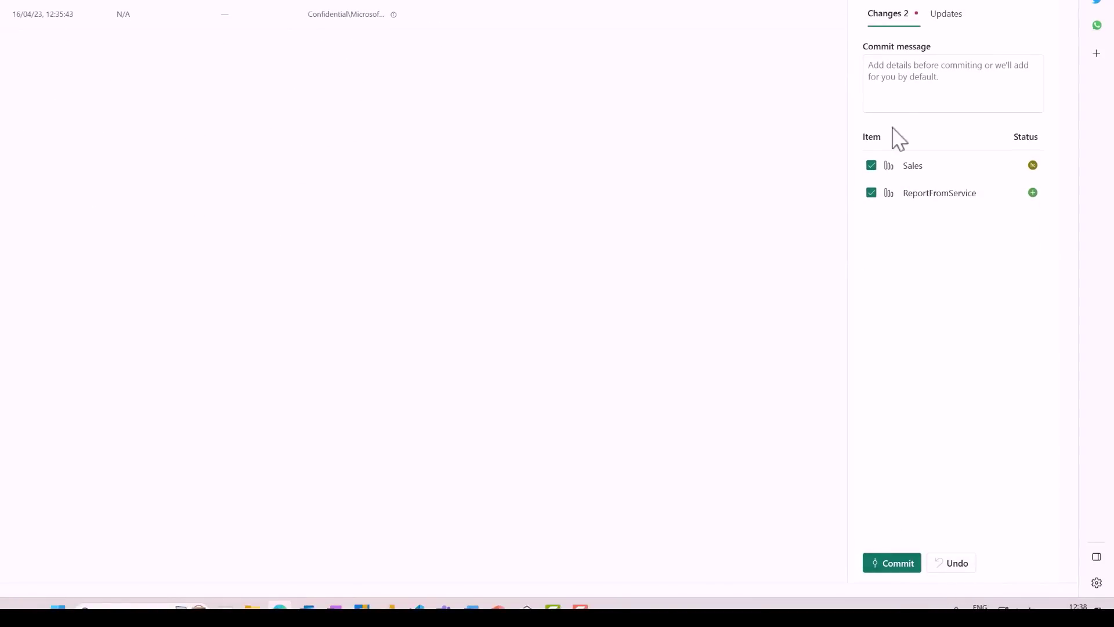
left_click(909, 88)
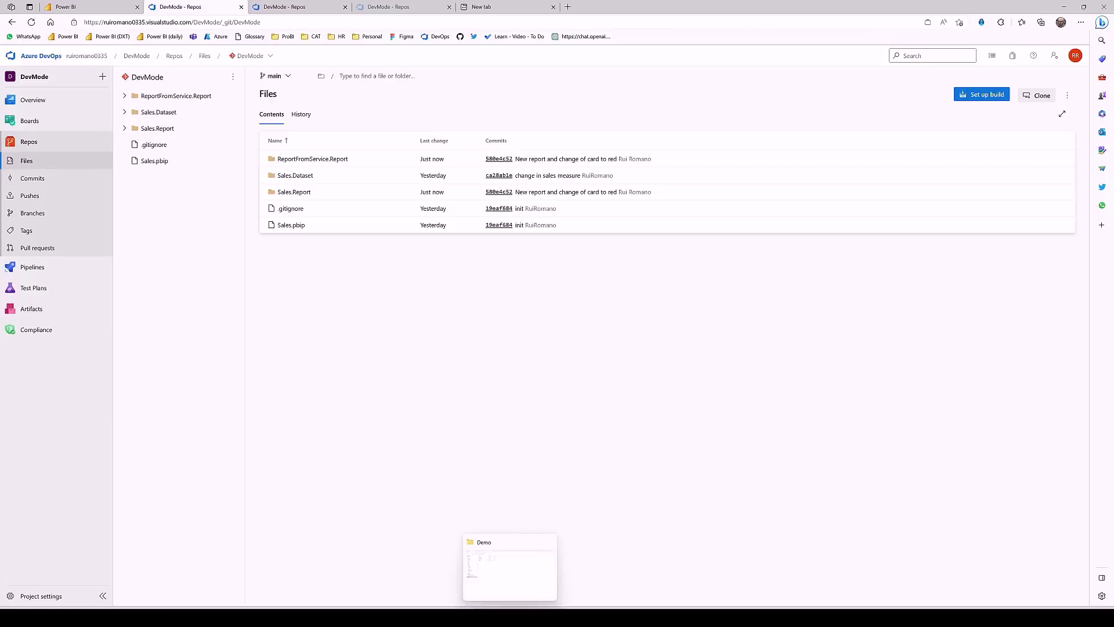
Bring up the local Demo repository folder in File Explorer and select the Sales.Report folder.
left_click(510, 572)
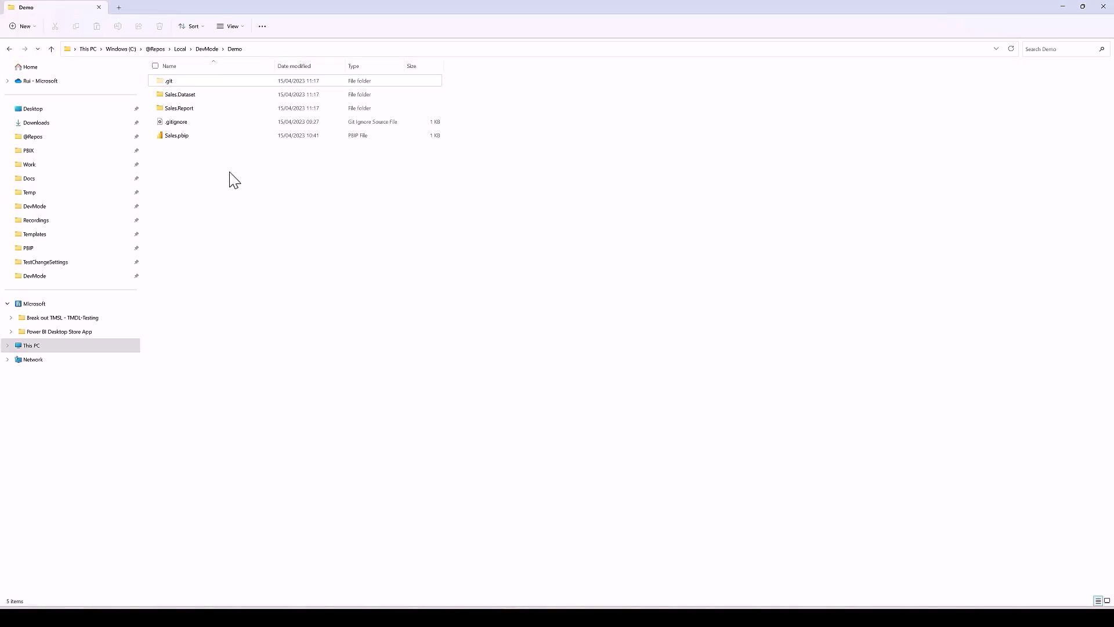
left_click_drag(205, 166, 201, 102)
left_click(197, 110)
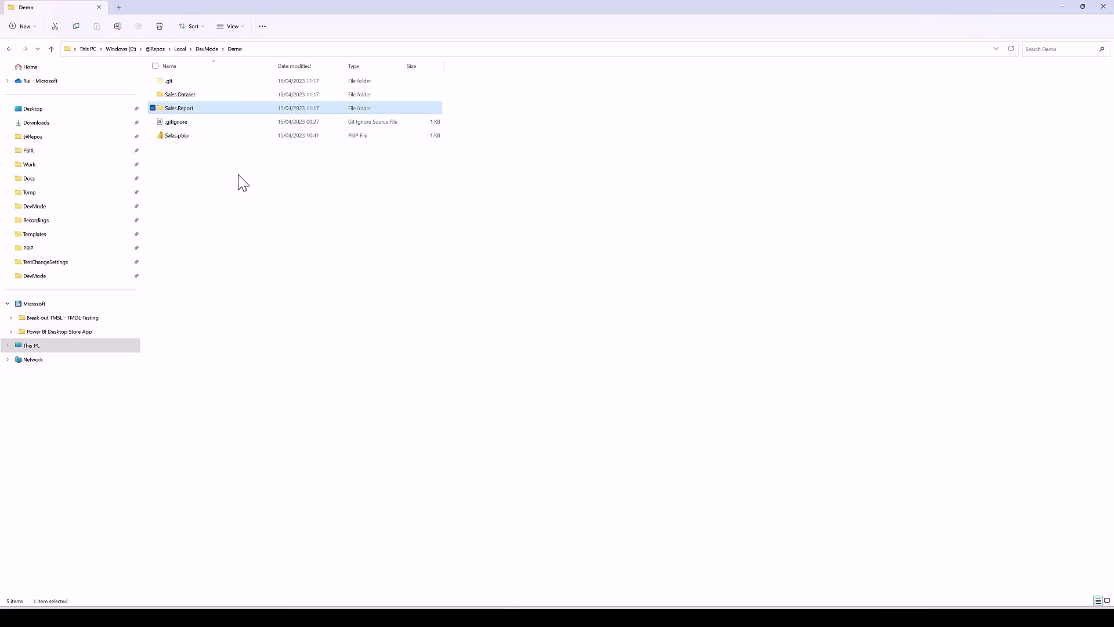
Pull the latest remote commits into the local PBIP repository from VS Code's Source Control view.
left_click(625, 616)
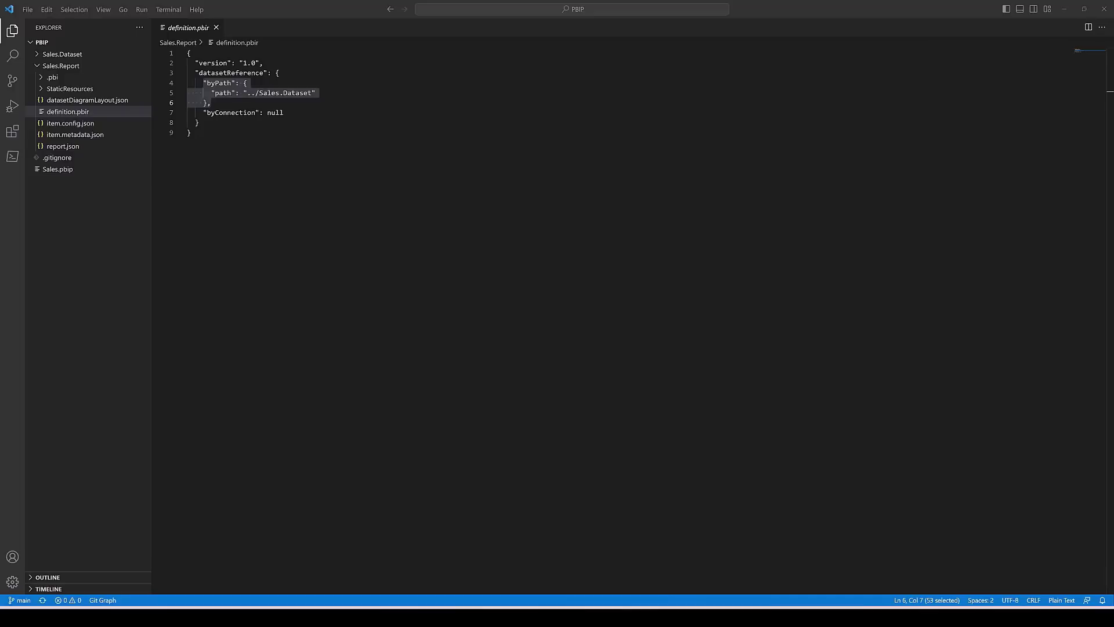
left_click(12, 81)
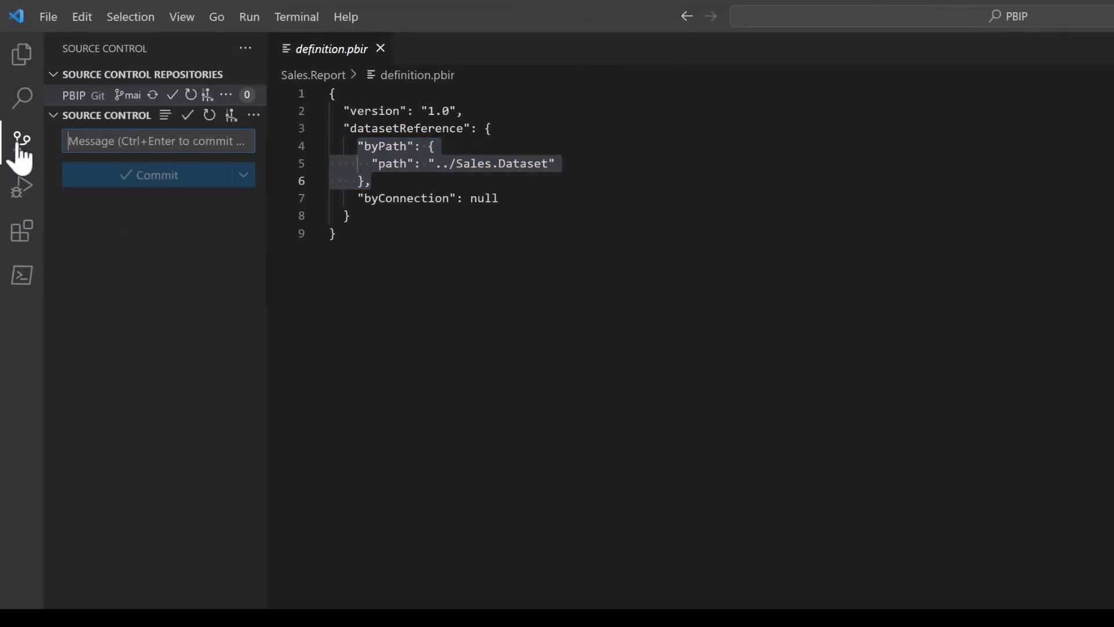
left_click(225, 95)
left_click(261, 119)
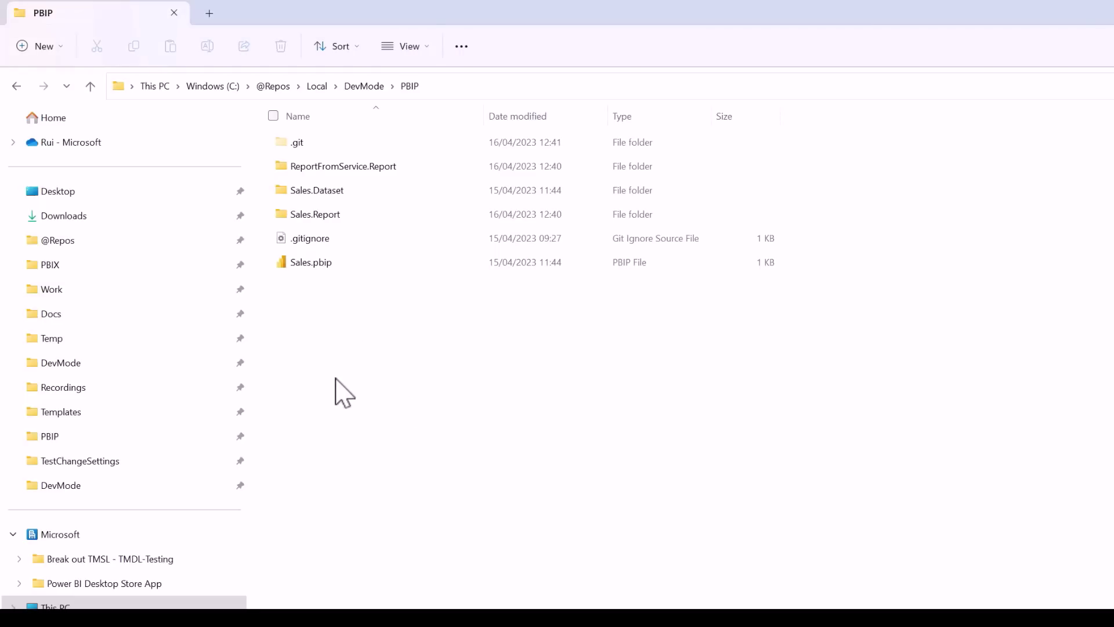
Open Sales.pbip in Power BI Desktop, then minimise it to return to the PBIP folder.
left_click(342, 166)
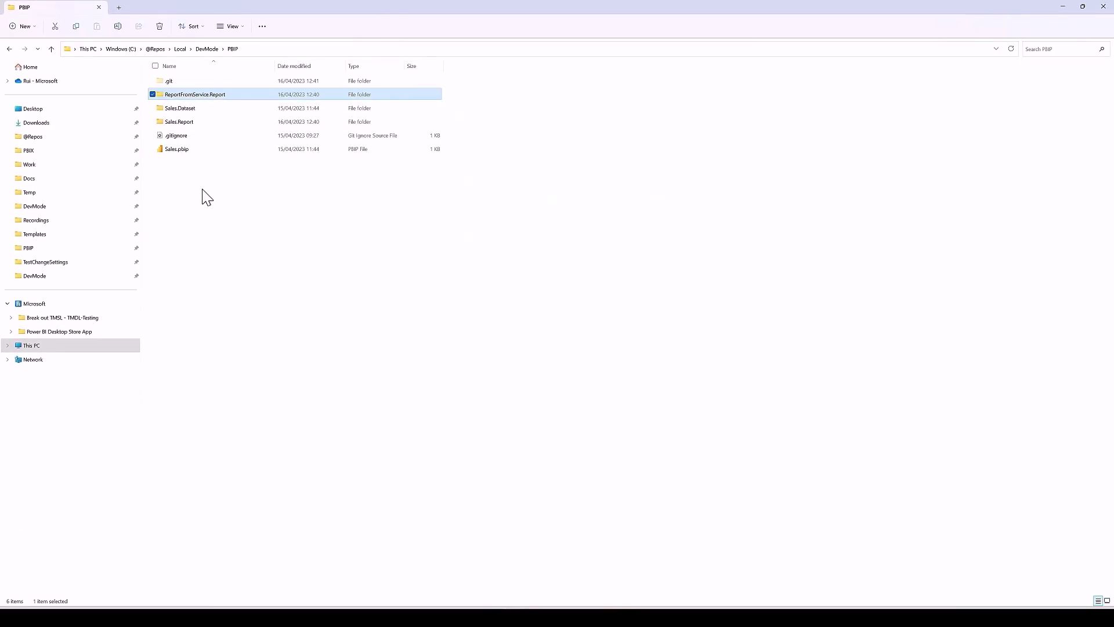
left_click(204, 174)
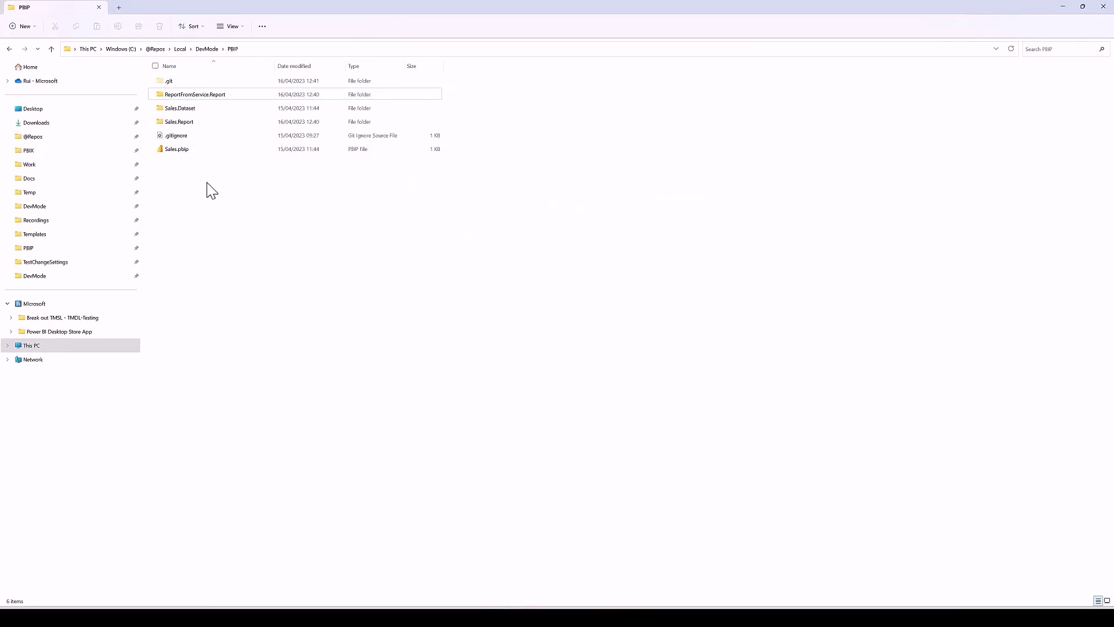
double_click(188, 150)
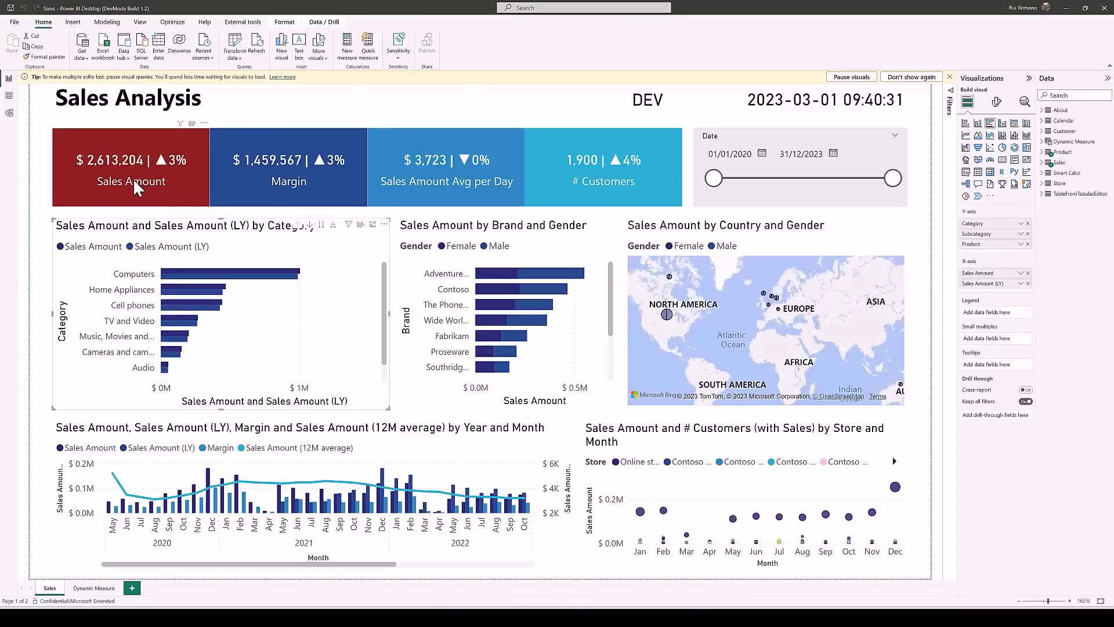
left_click(1067, 8)
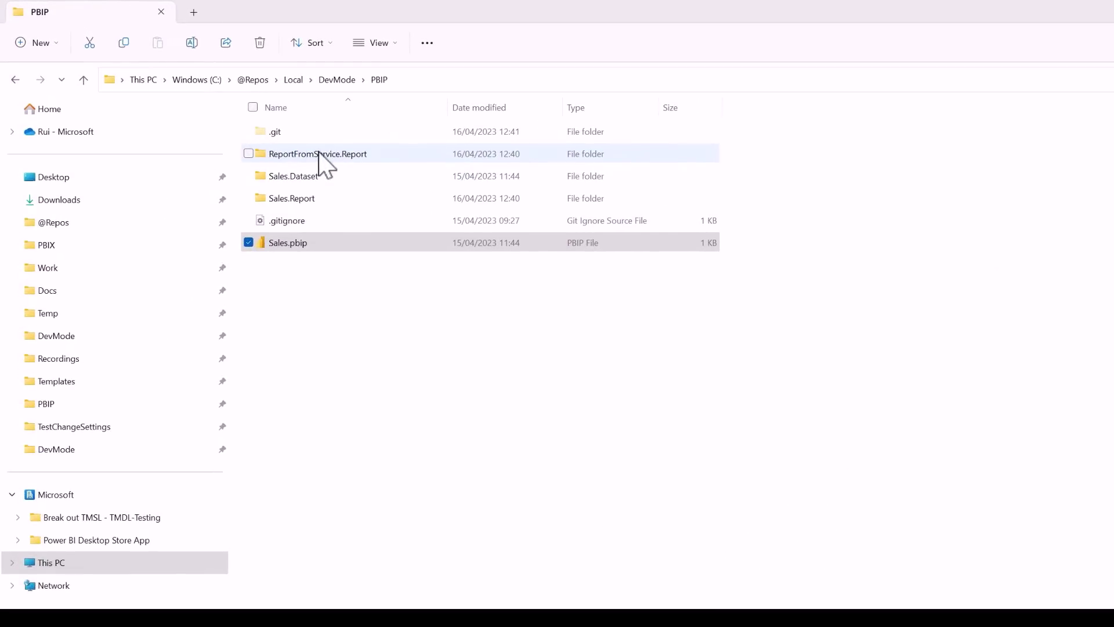
Open ReportFromService.Report's definition.pbir in Power BI Desktop and view the Customer and Product table data.
double_click(320, 154)
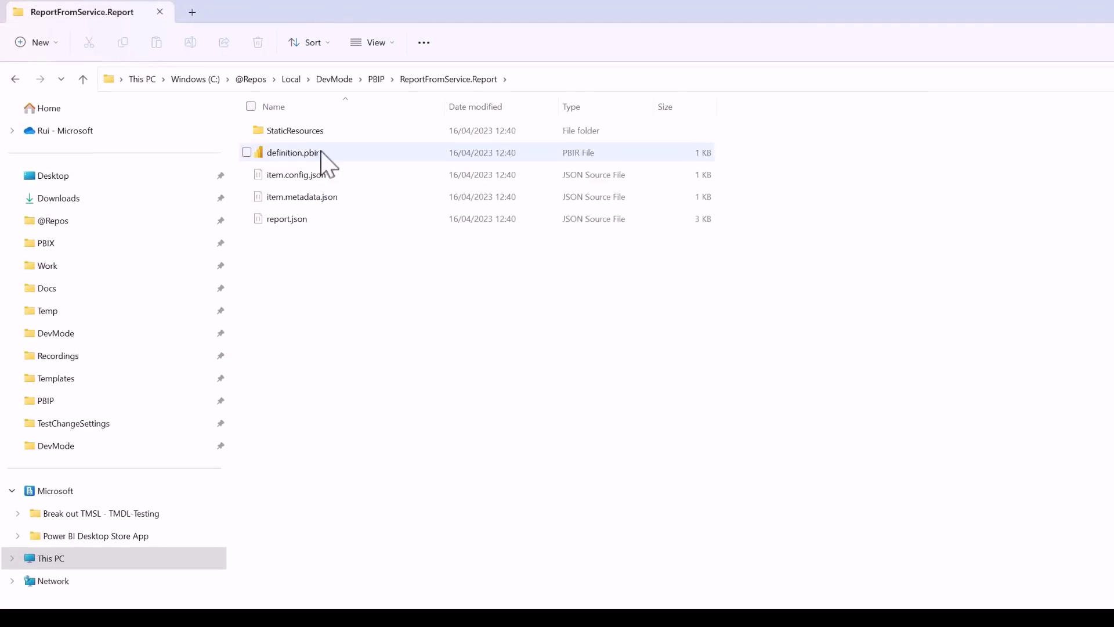
double_click(323, 154)
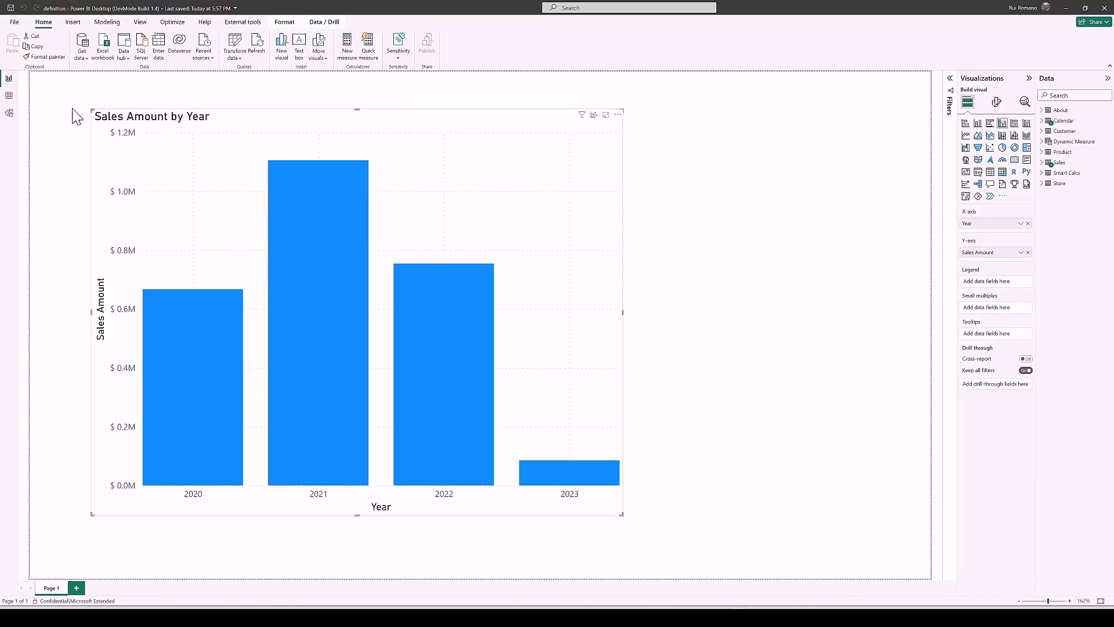
left_click(239, 59)
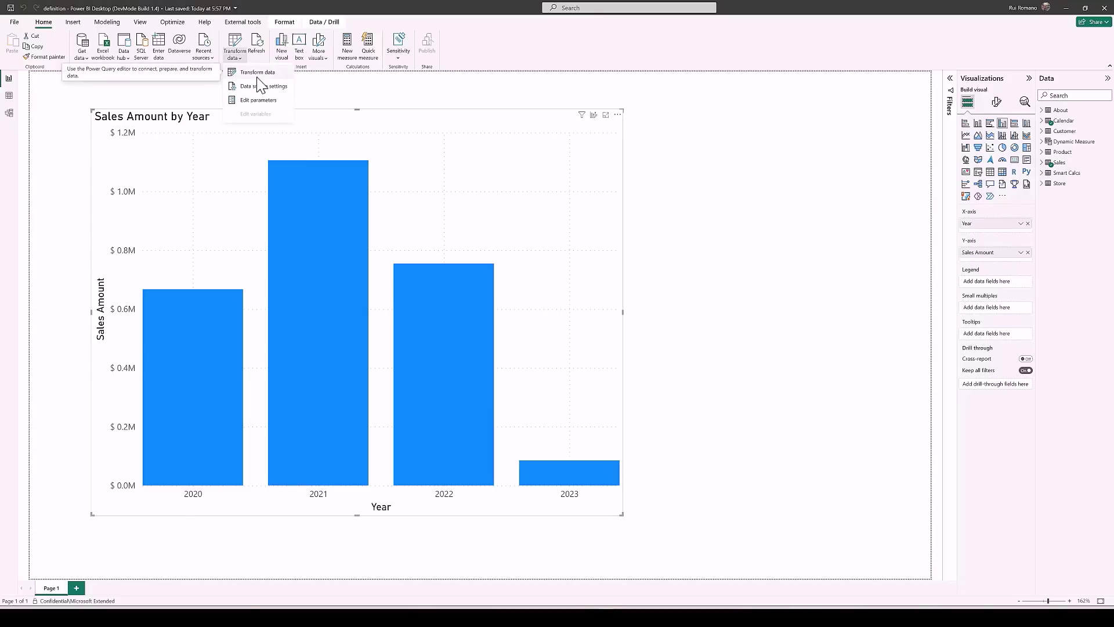
left_click(9, 95)
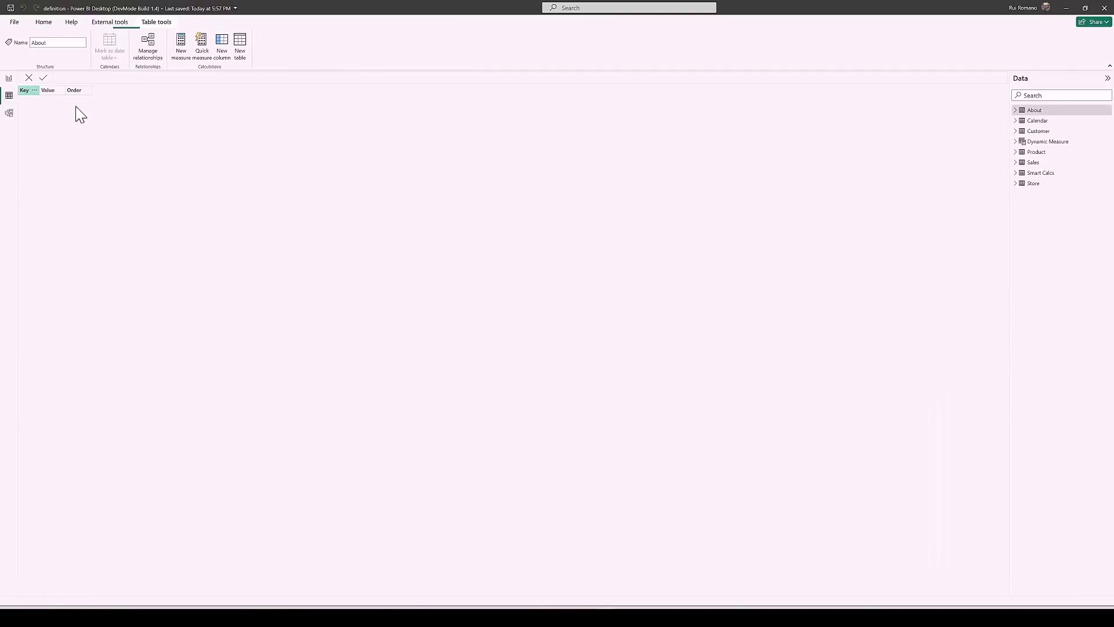
left_click(1045, 132)
left_click(1046, 154)
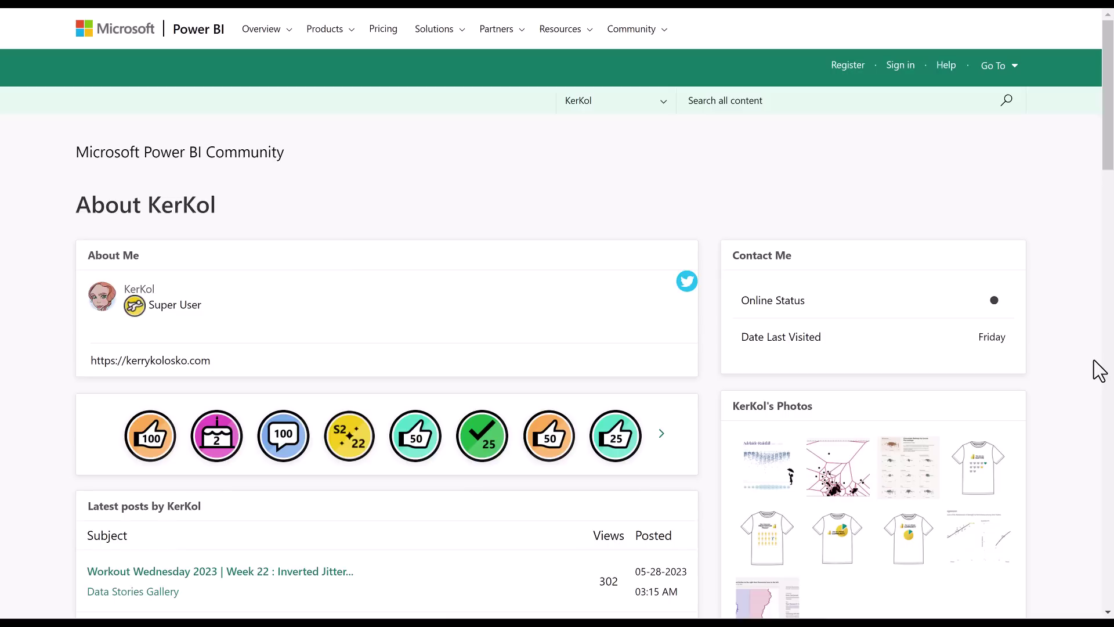
scroll(1098, 370, "down", 5)
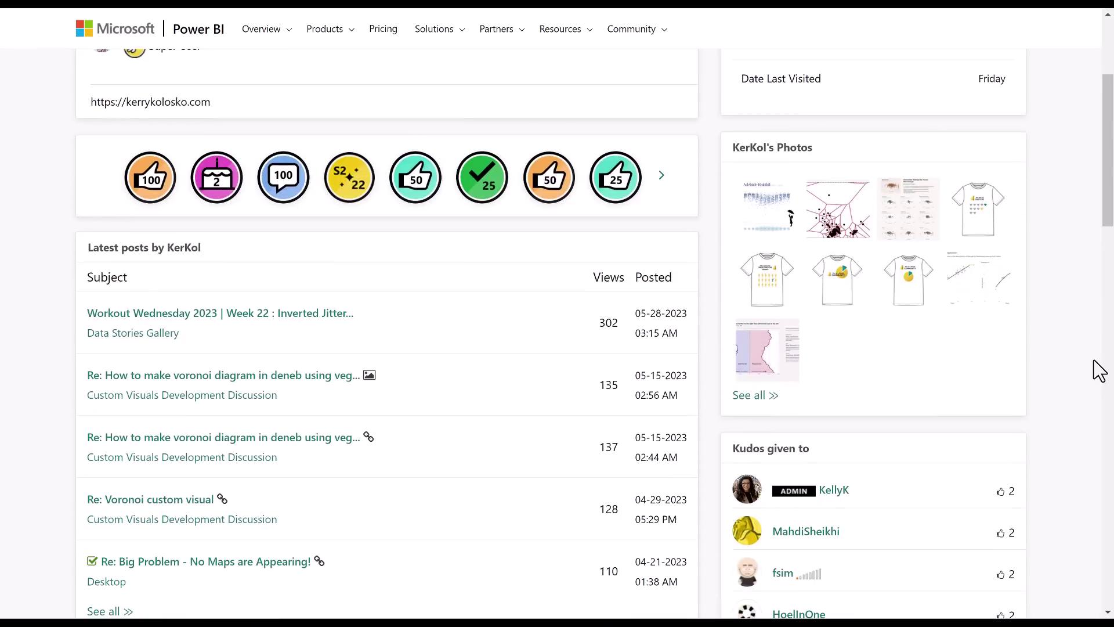
scroll(1099, 370, "down", 5)
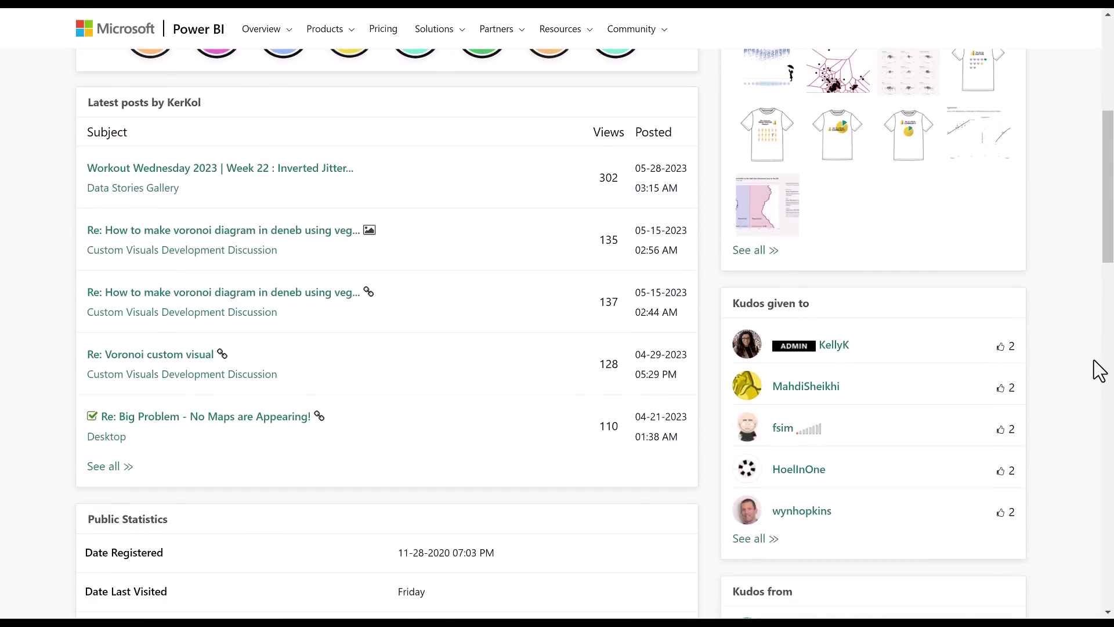
scroll(1098, 370, "down", 6)
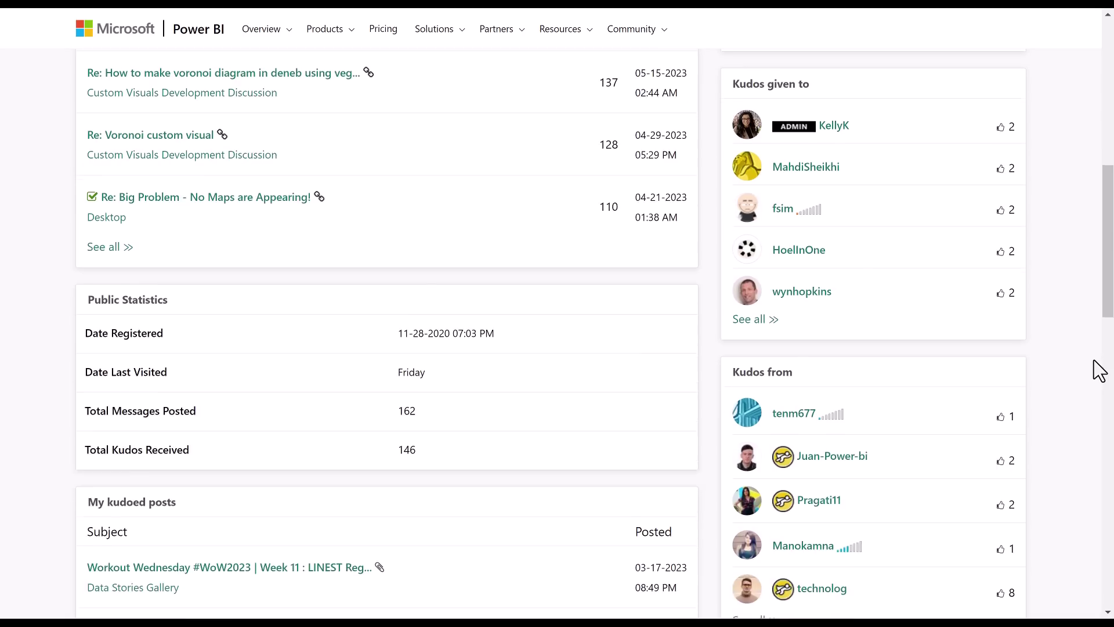
scroll(1099, 370, "down", 5)
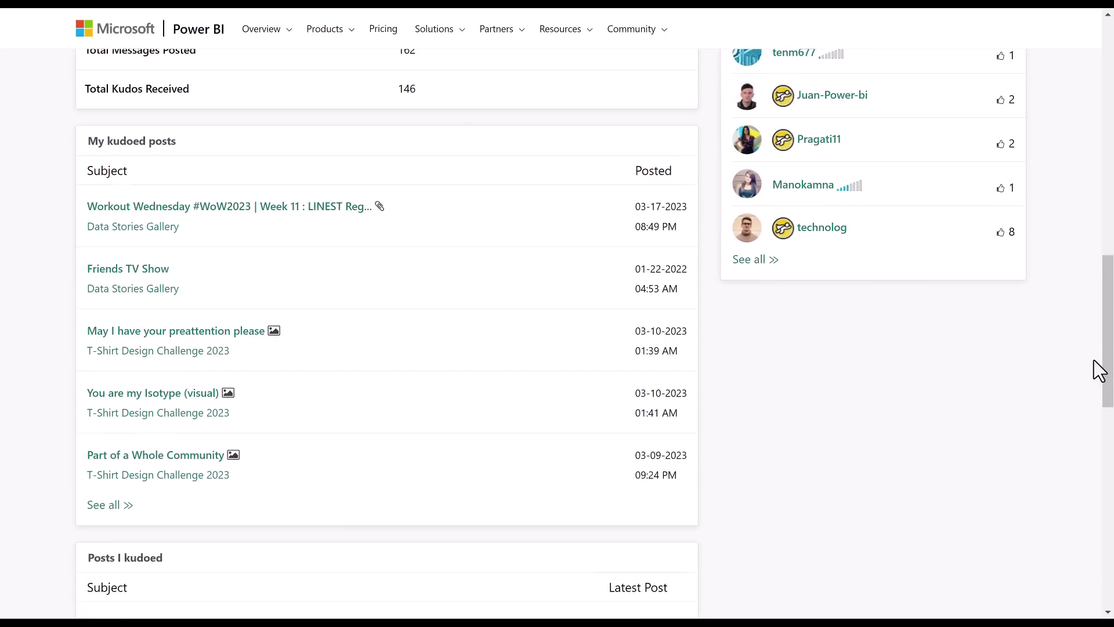
scroll(1099, 370, "down", 3)
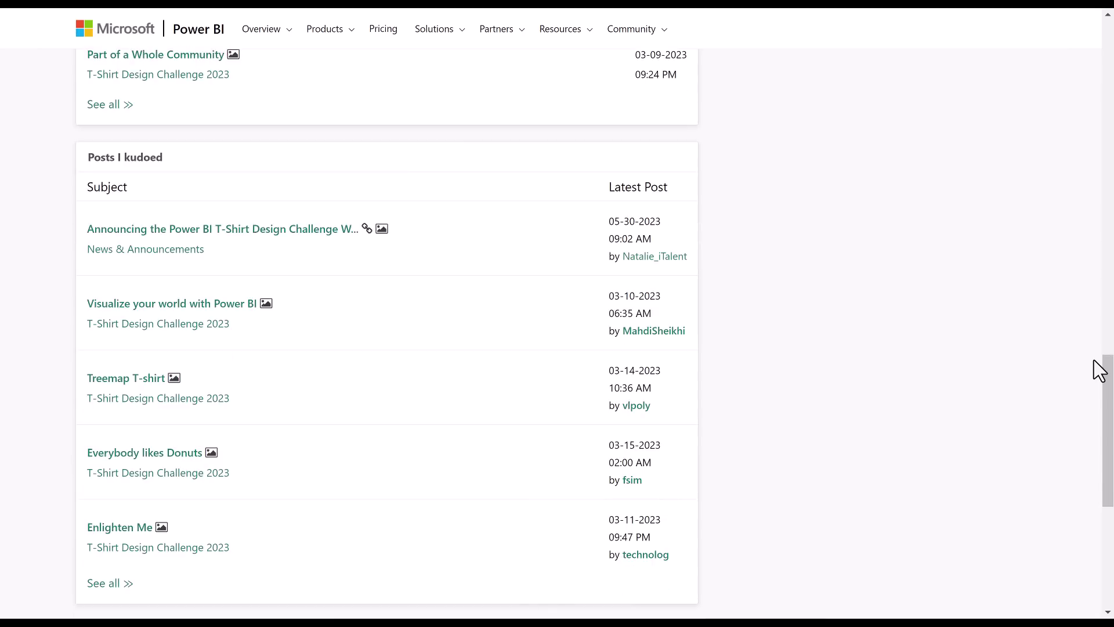